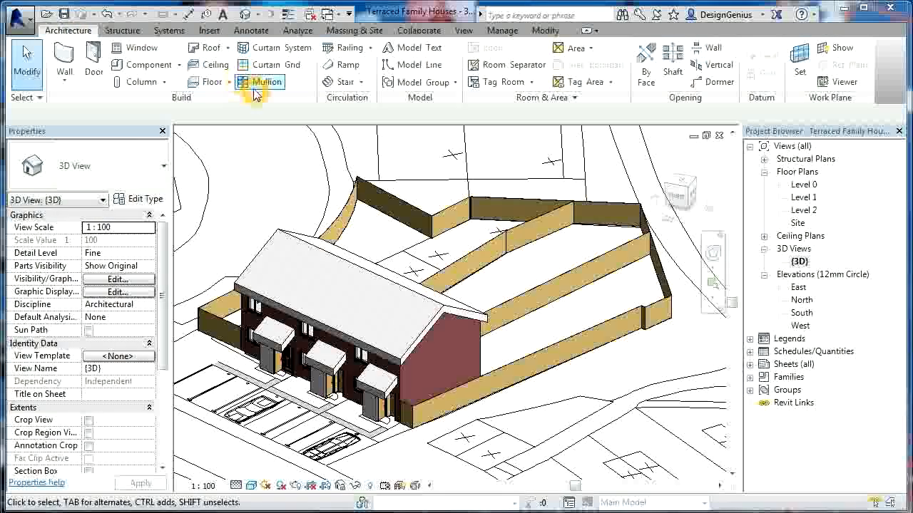
# Start a new floor using the 160mm Concrete with Corus-ComFlor 51 type.
pyautogui.click(211, 83)
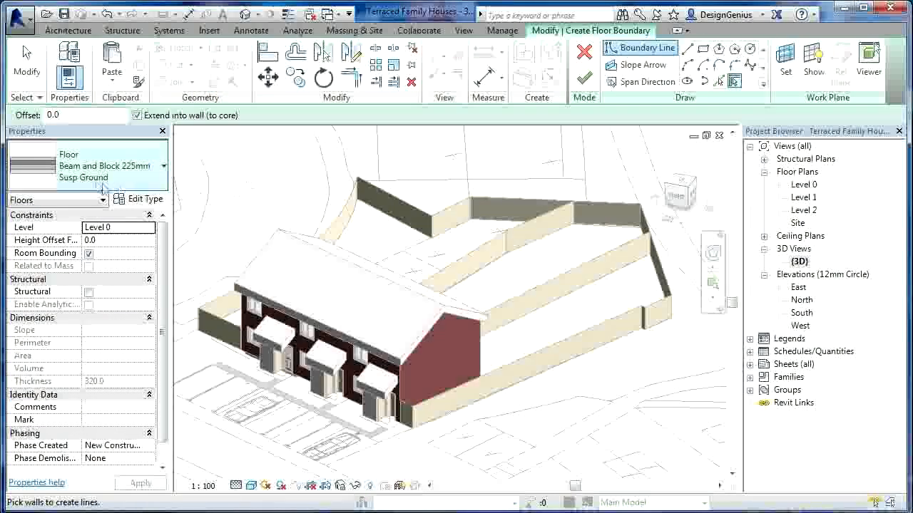
pyautogui.click(112, 168)
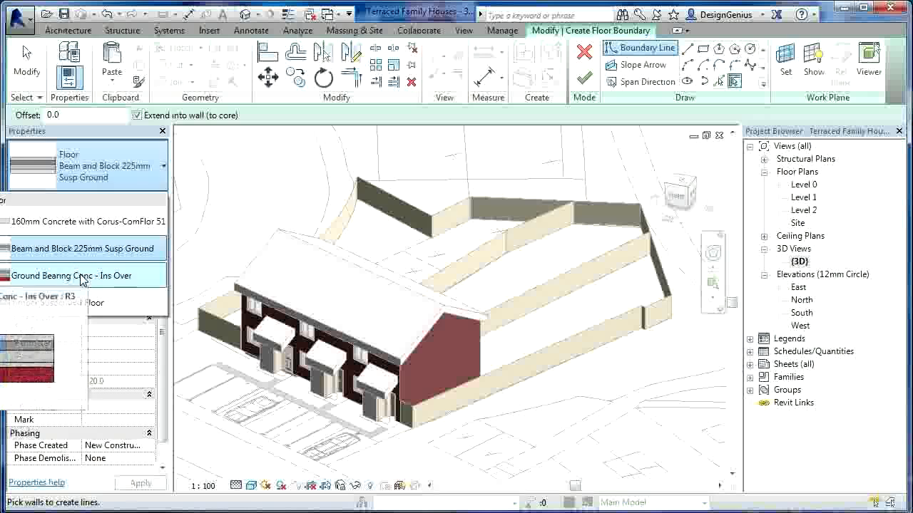
pyautogui.click(89, 221)
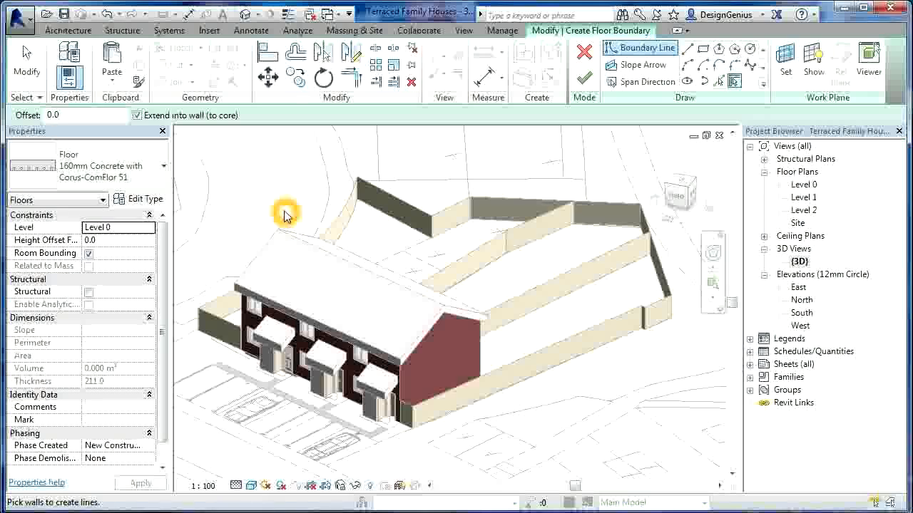
# Duplicate the current floor type under the name "Site - Grass".
pyautogui.click(141, 203)
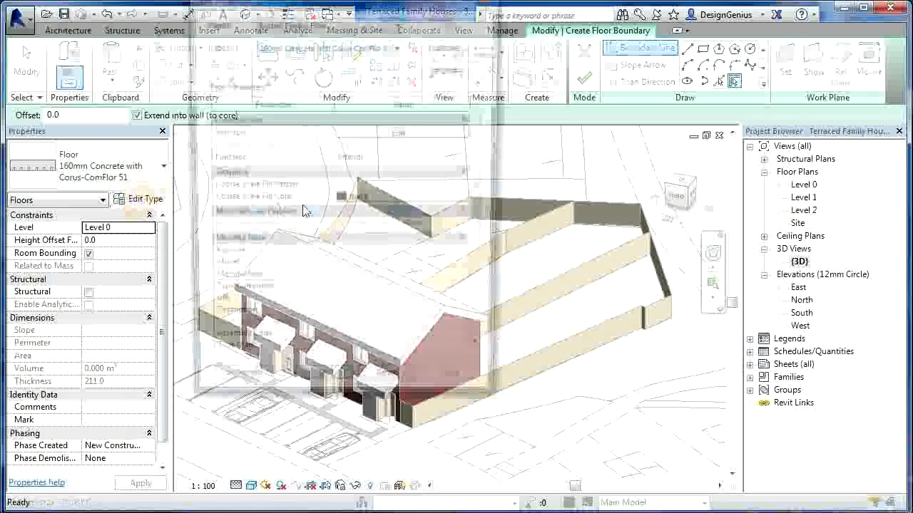
pyautogui.click(402, 179)
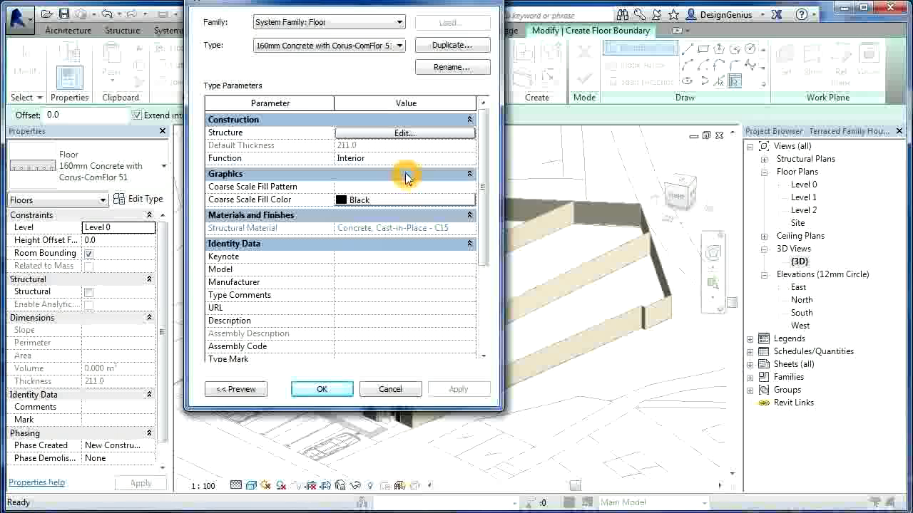
pyautogui.click(460, 47)
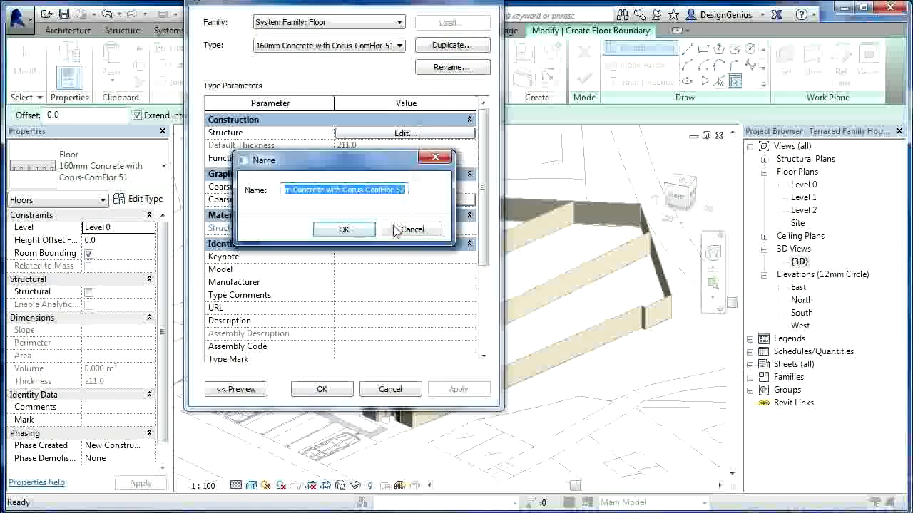
pyautogui.click(397, 229)
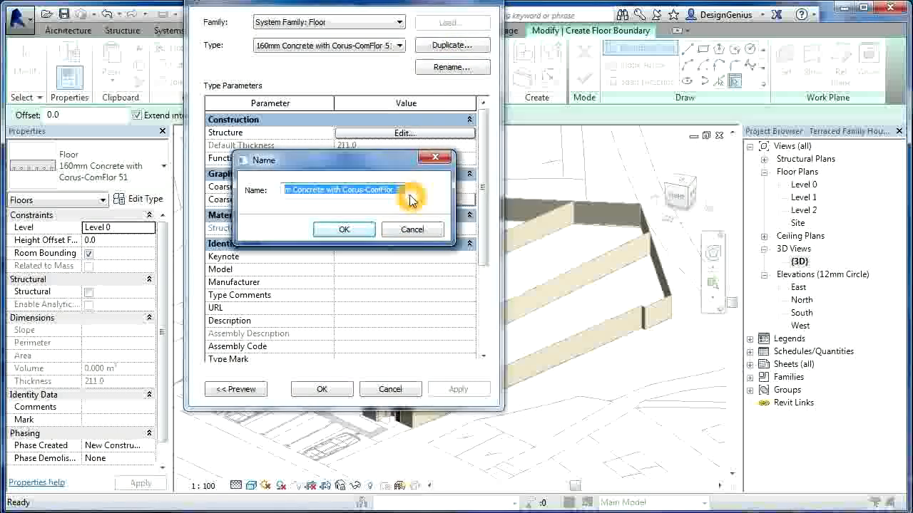
pyautogui.write('Site')
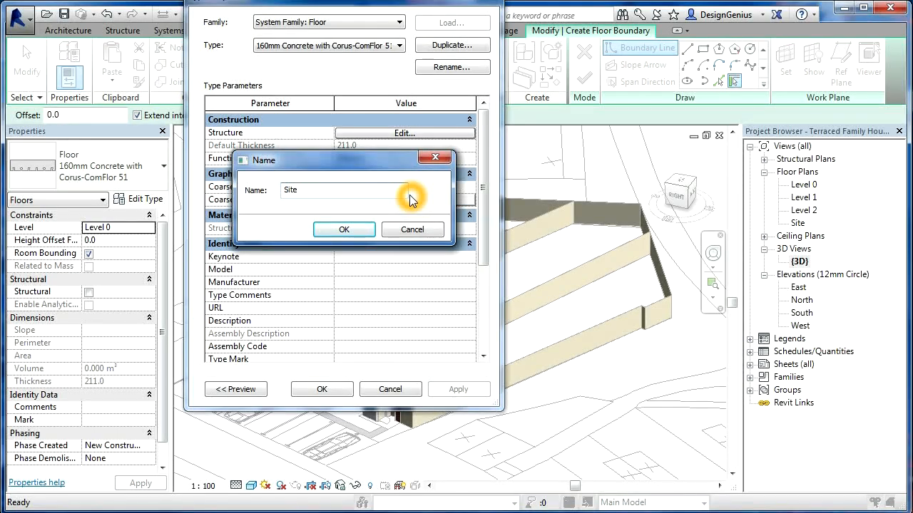
pyautogui.write(' -')
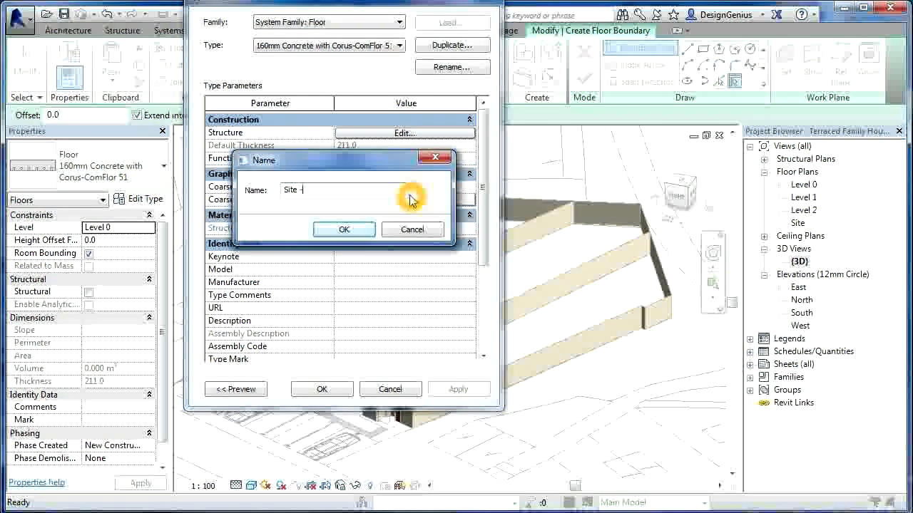
pyautogui.write(' Grass')
pyautogui.click(344, 229)
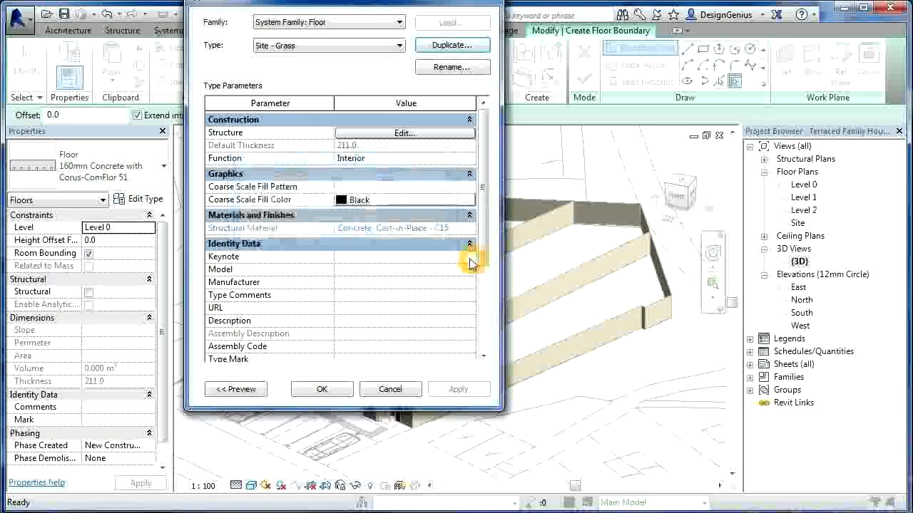
# In the Site - Grass layer structure, replace the Metal Deck material of layer 3 with Earth.
pyautogui.click(414, 135)
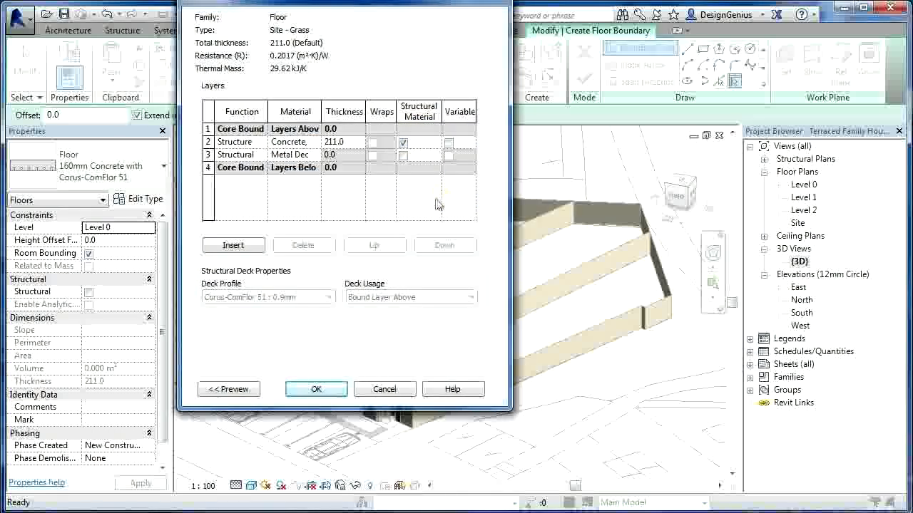
pyautogui.click(430, 200)
pyautogui.click(429, 200)
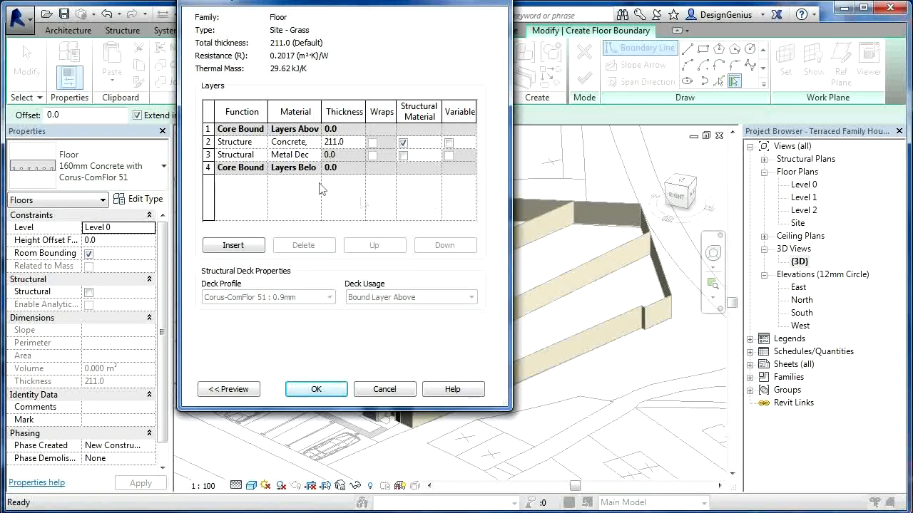
pyautogui.click(313, 163)
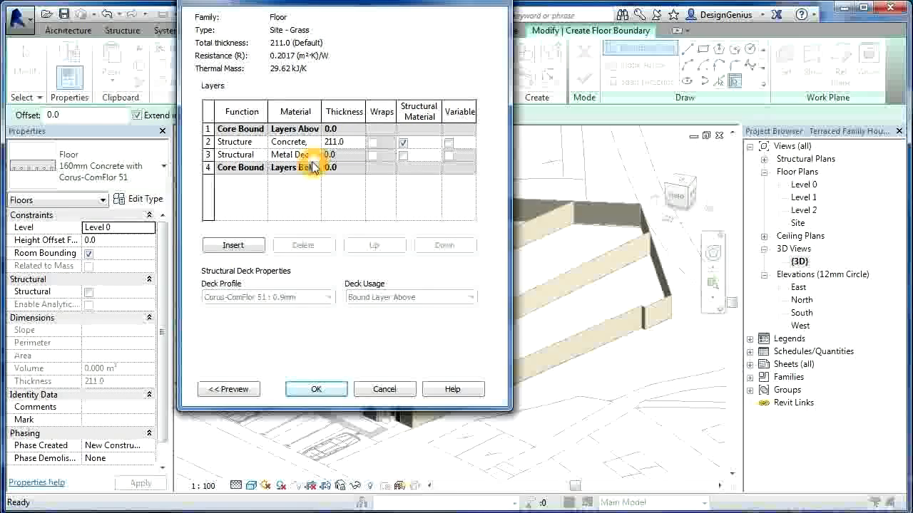
pyautogui.click(308, 164)
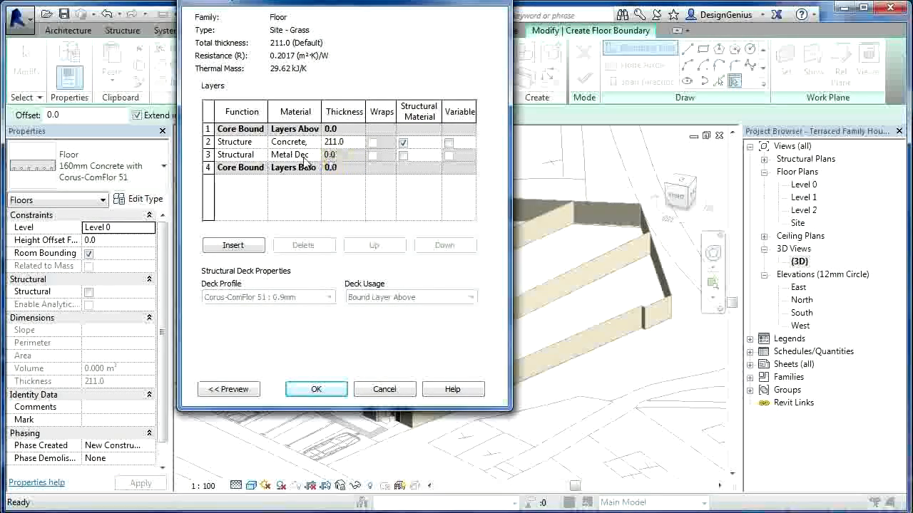
pyautogui.click(298, 156)
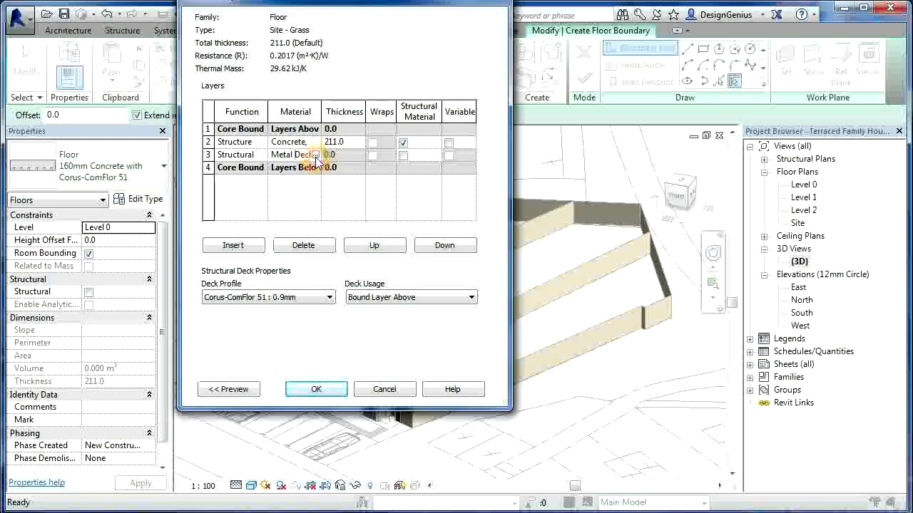
pyautogui.click(314, 156)
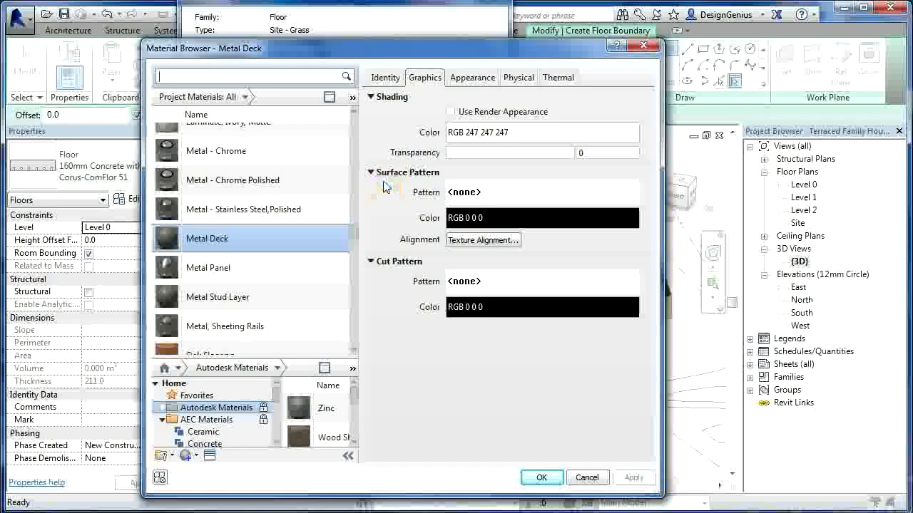
pyautogui.scroll(2, 355, 233)
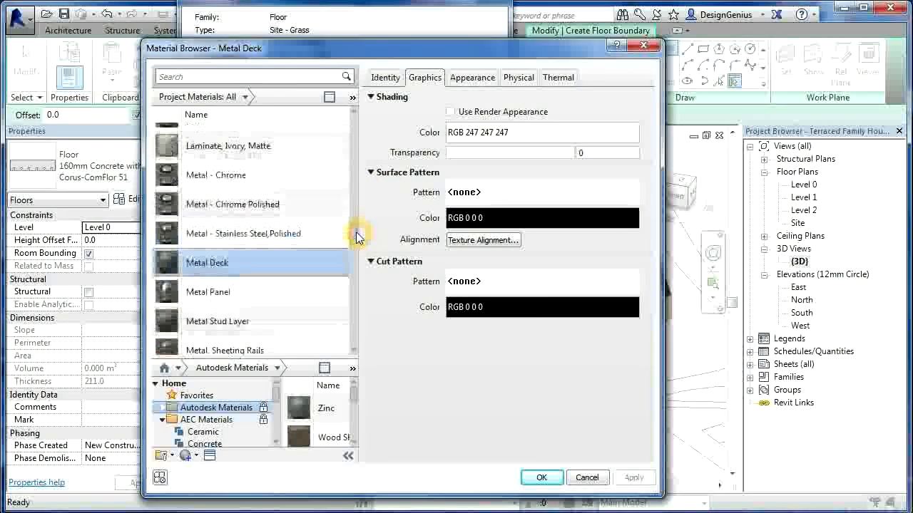
pyautogui.scroll(6, 357, 228)
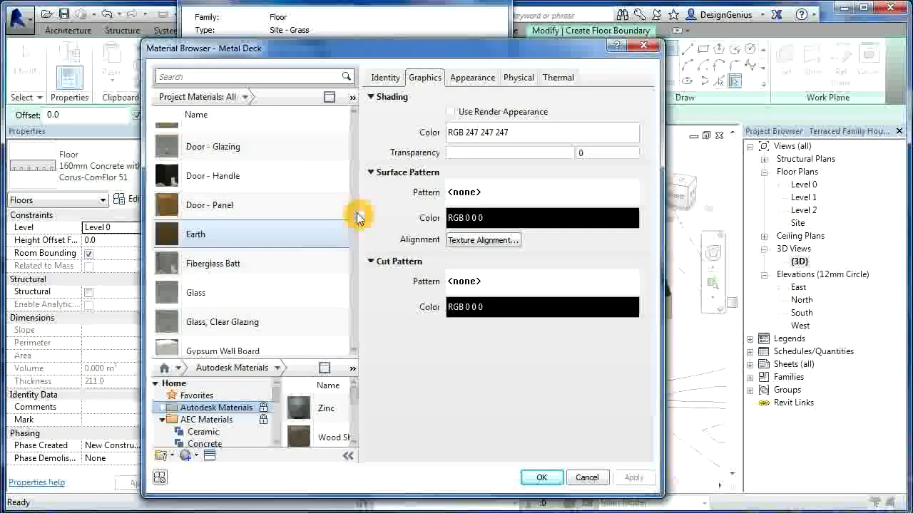
pyautogui.click(213, 236)
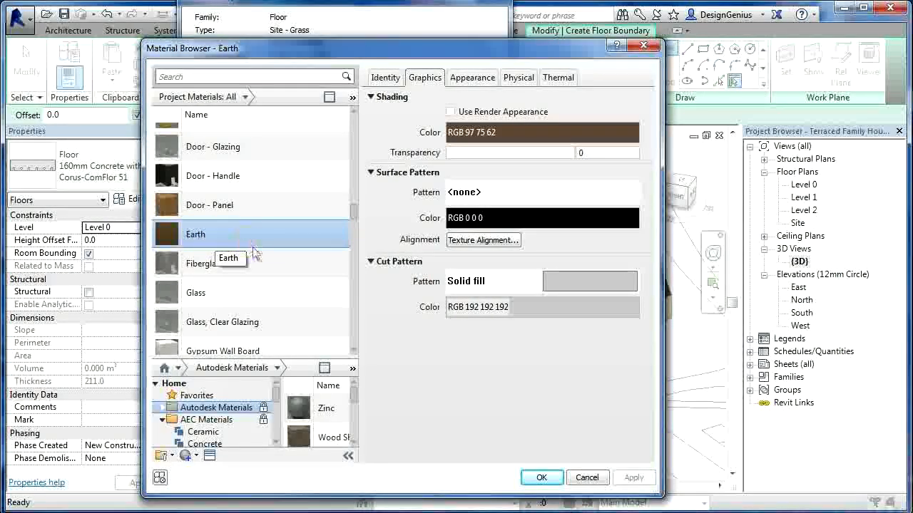
pyautogui.click(539, 481)
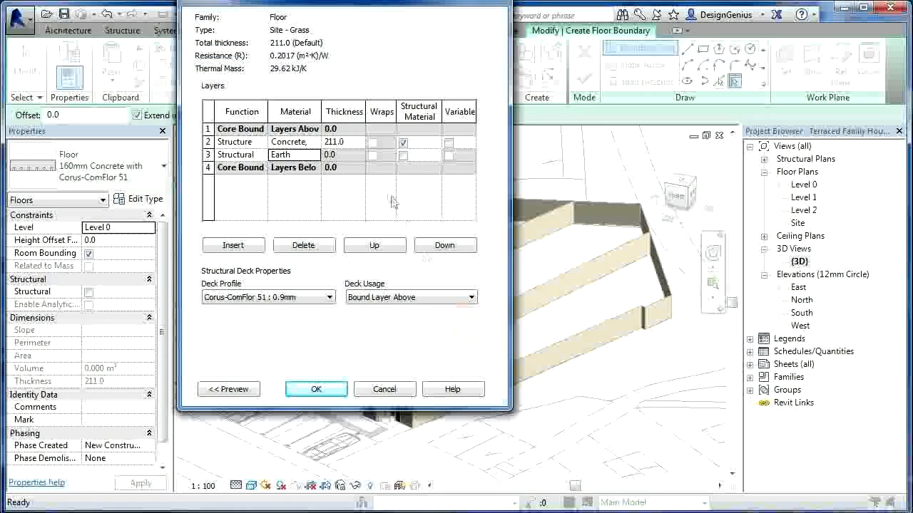
# Leave no layer flagged as structural material and change the Earth layer's function to Substrate [2].
pyautogui.click(332, 157)
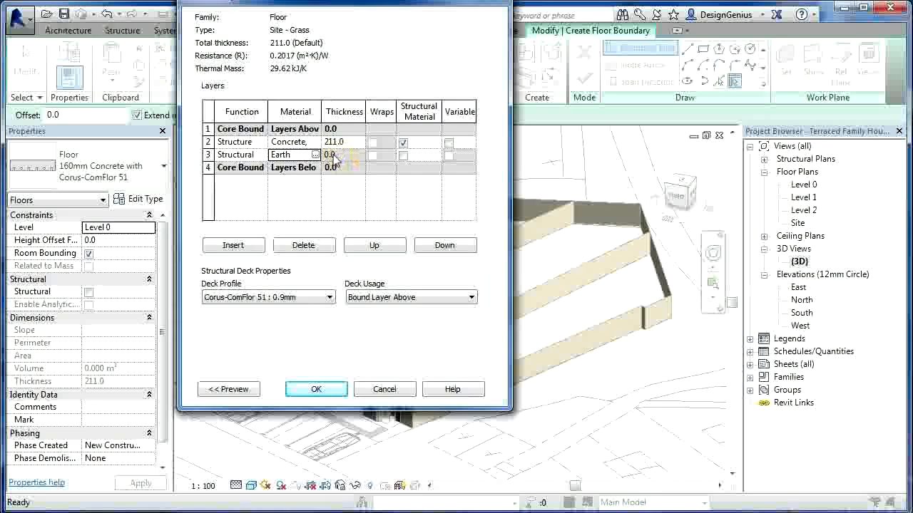
pyautogui.click(402, 156)
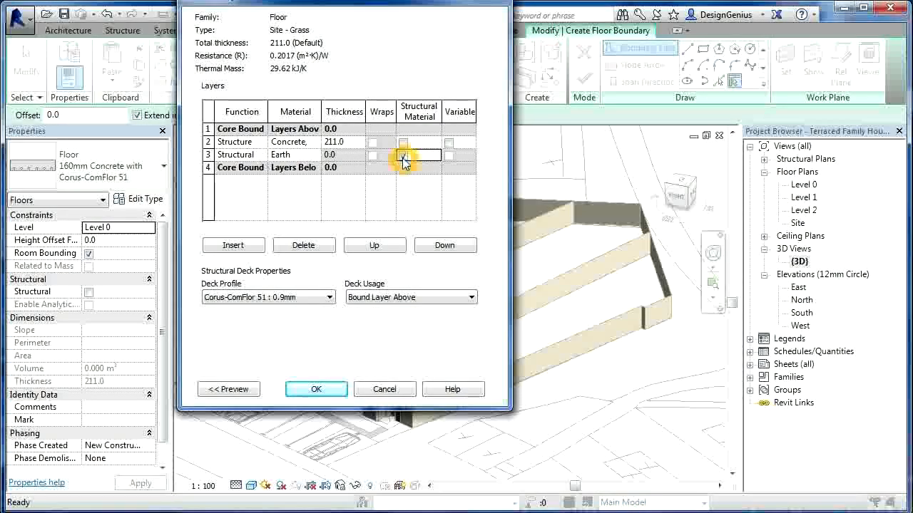
pyautogui.click(403, 156)
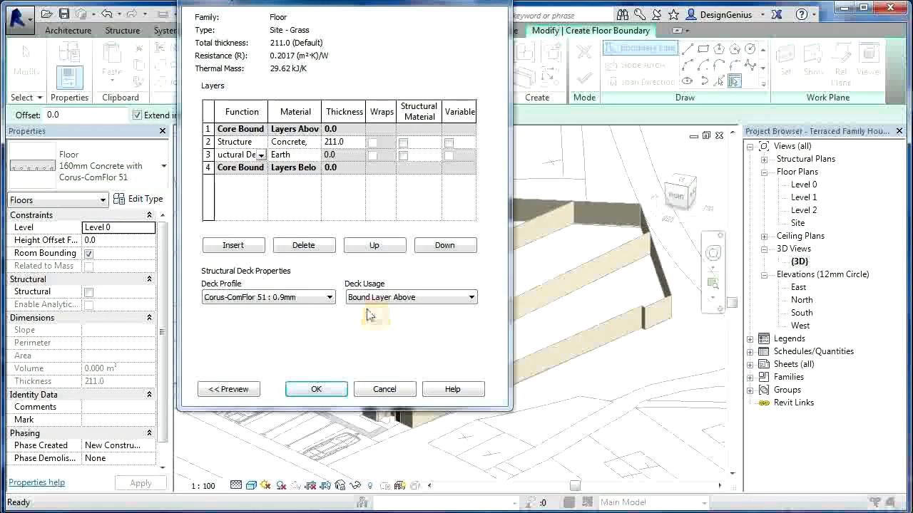
pyautogui.click(261, 154)
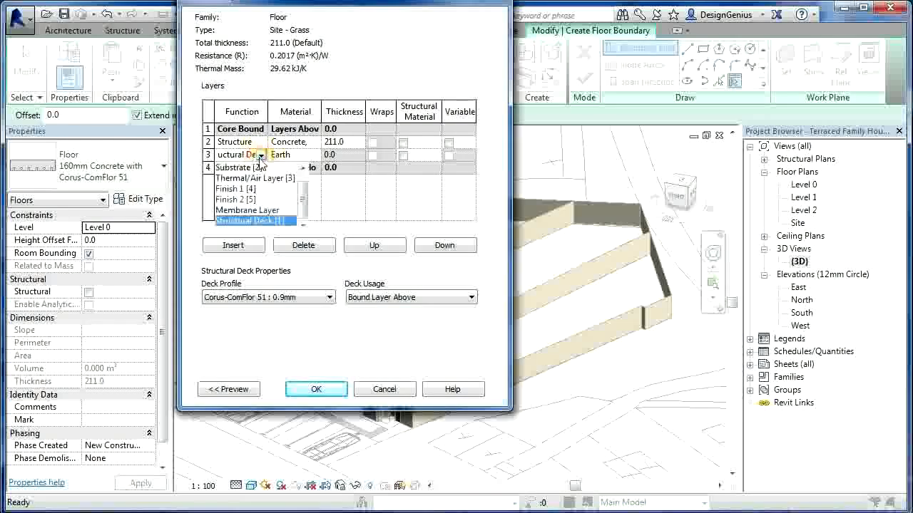
pyautogui.moveTo(304, 204); pyautogui.dragTo(306, 198)
pyautogui.click(242, 175)
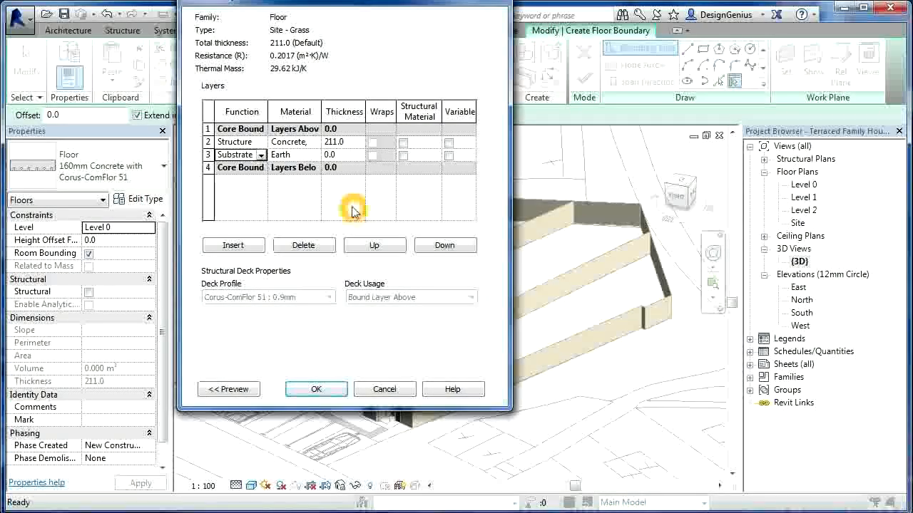
# Set the Earth substrate layer's thickness to 150.
pyautogui.click(330, 155)
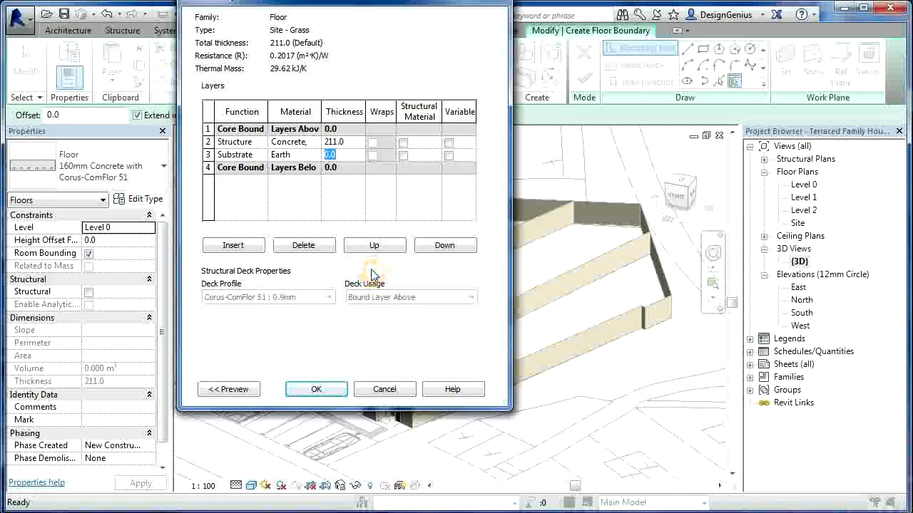
pyautogui.write('150')
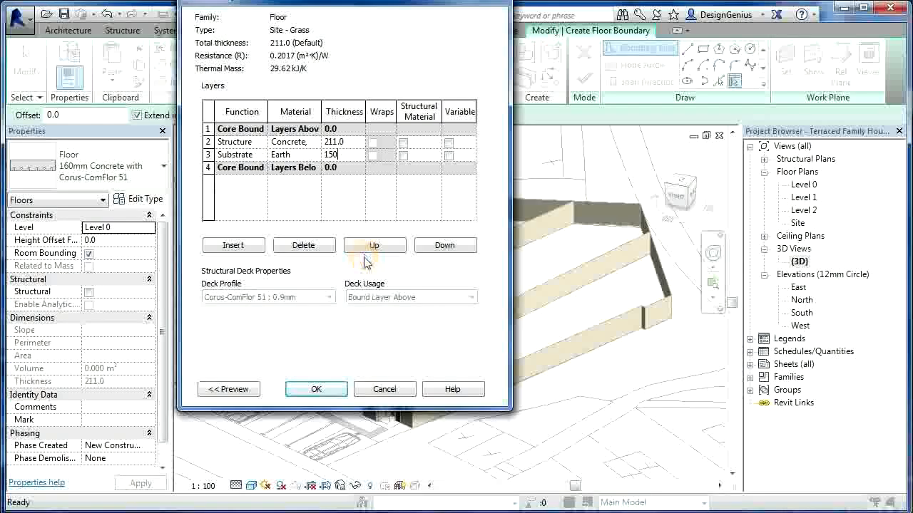
pyautogui.click(282, 175)
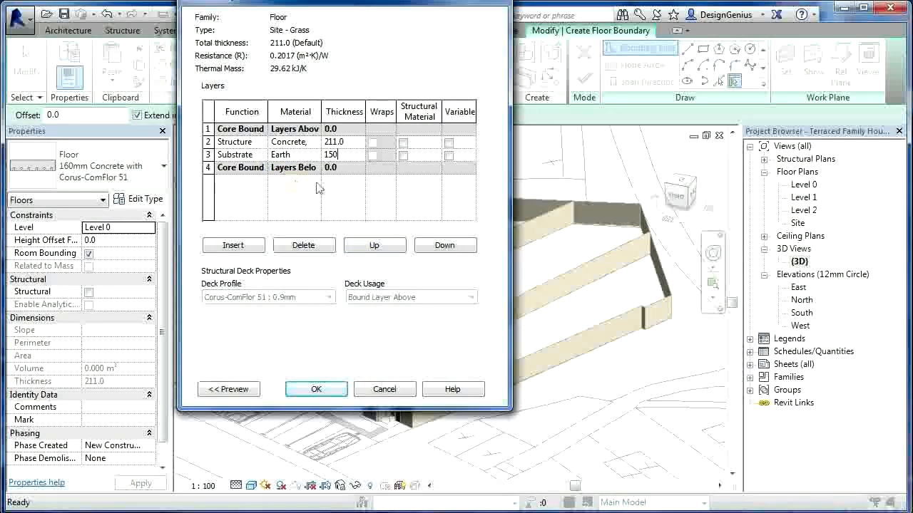
# Change the function of the concrete layer to Finish 1 [4].
pyautogui.click(289, 144)
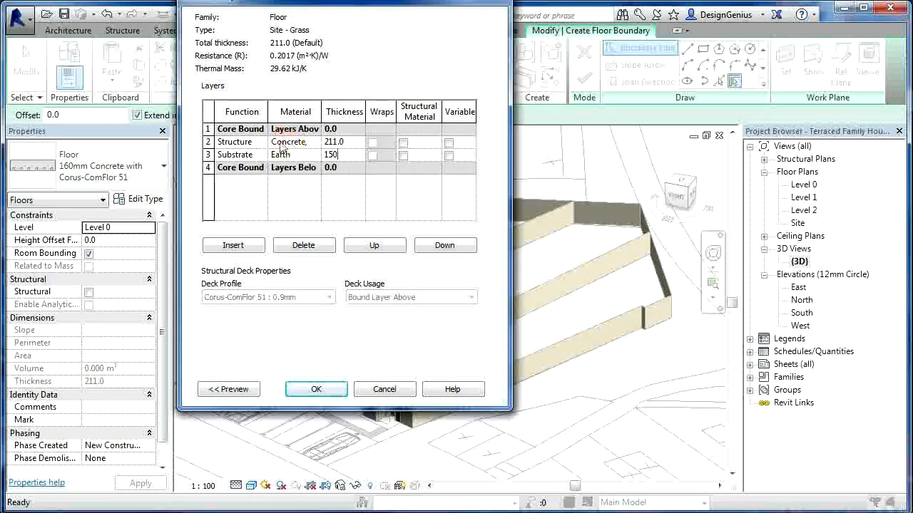
pyautogui.click(291, 144)
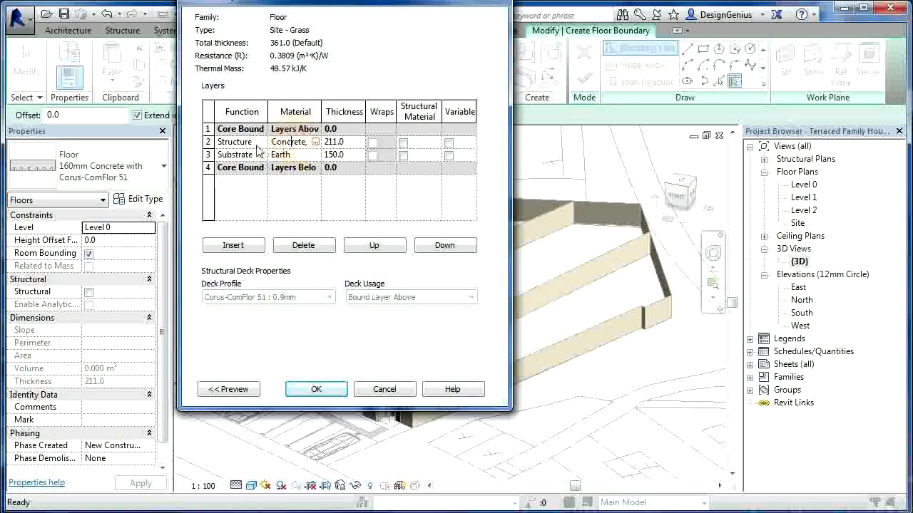
pyautogui.click(258, 144)
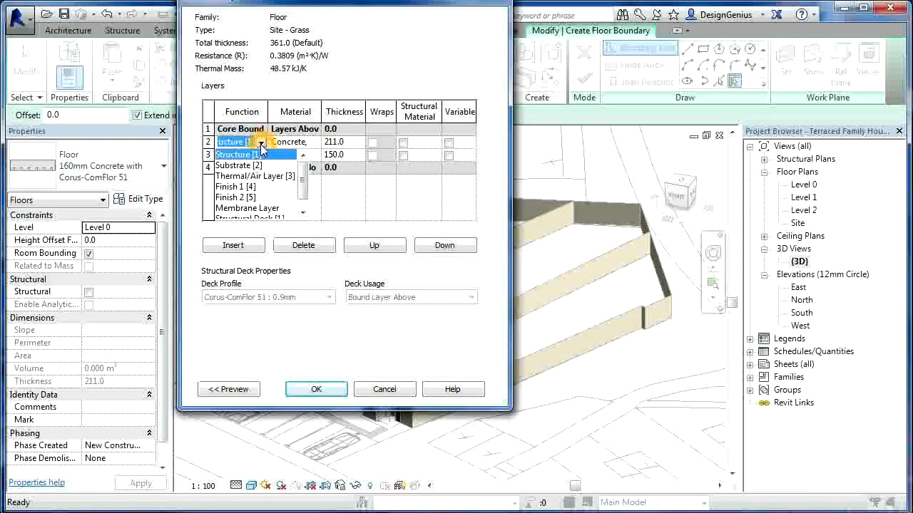
pyautogui.click(303, 173)
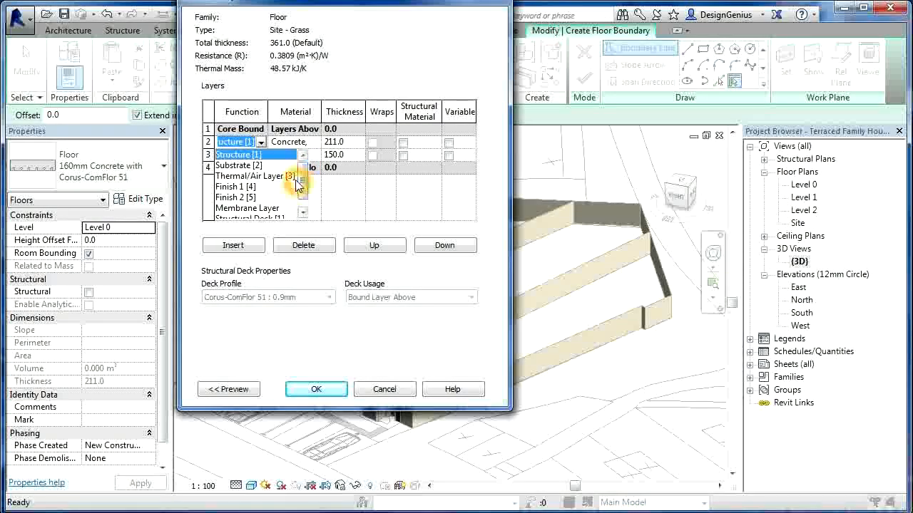
pyautogui.click(226, 186)
# Open the Material Browser for the Finish 1 [4] layer's material, hide the library materials and show them again.
pyautogui.click(303, 142)
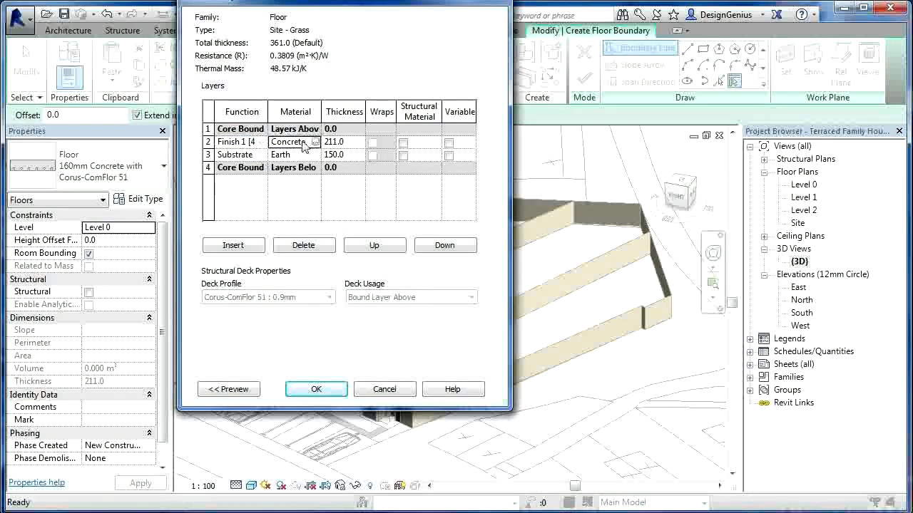
pyautogui.click(314, 142)
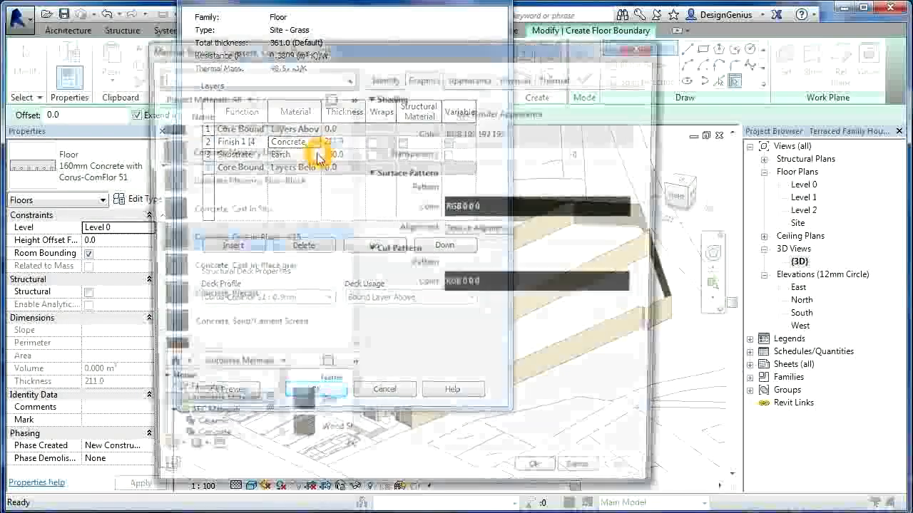
pyautogui.click(324, 165)
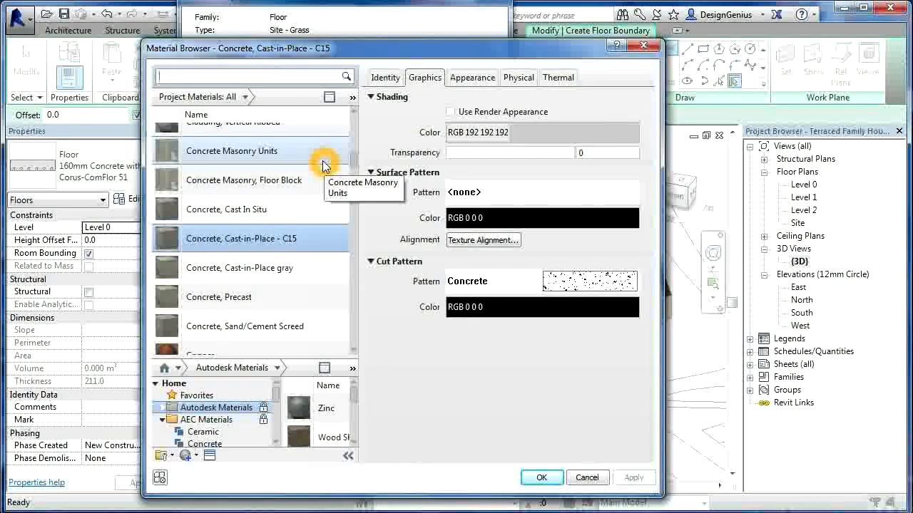
pyautogui.click(323, 164)
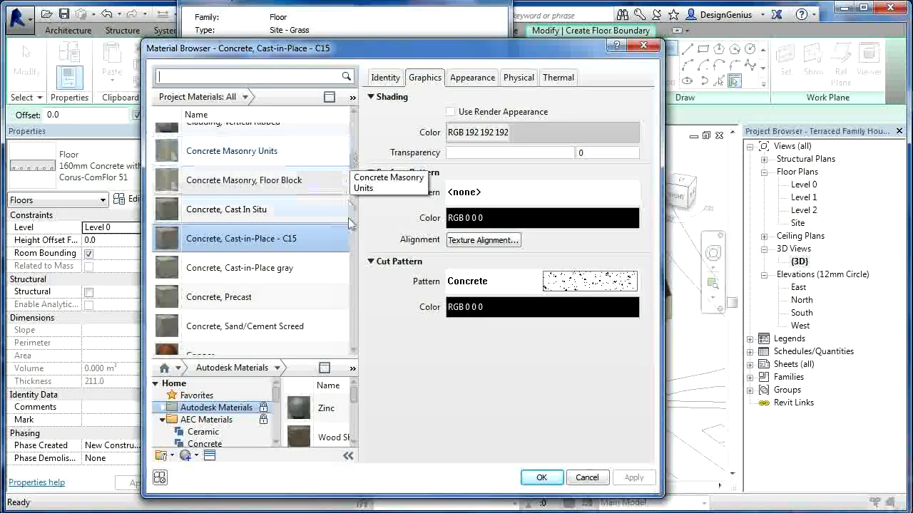
pyautogui.scroll(-1, 345, 321)
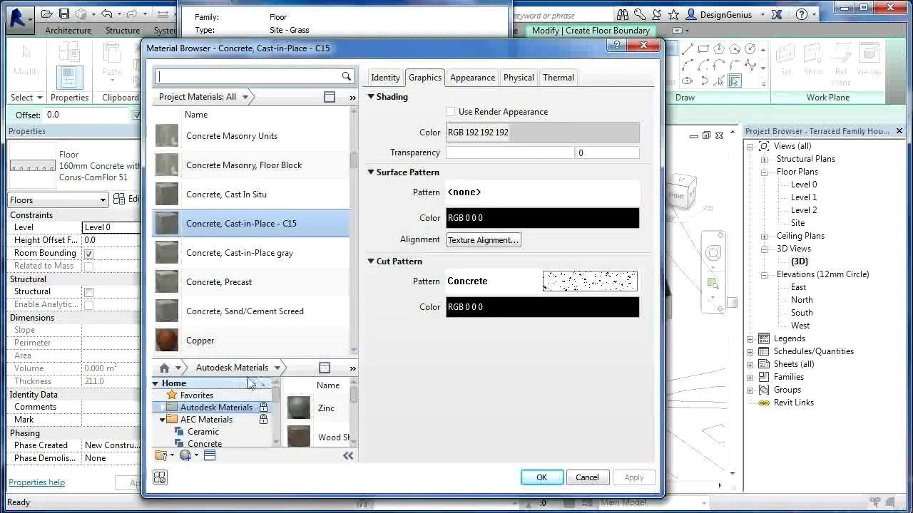
pyautogui.click(328, 98)
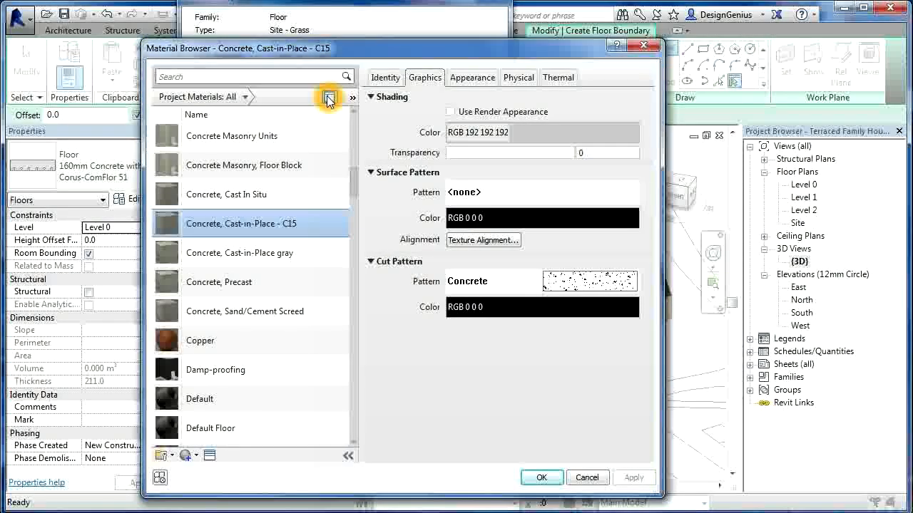
pyautogui.click(329, 98)
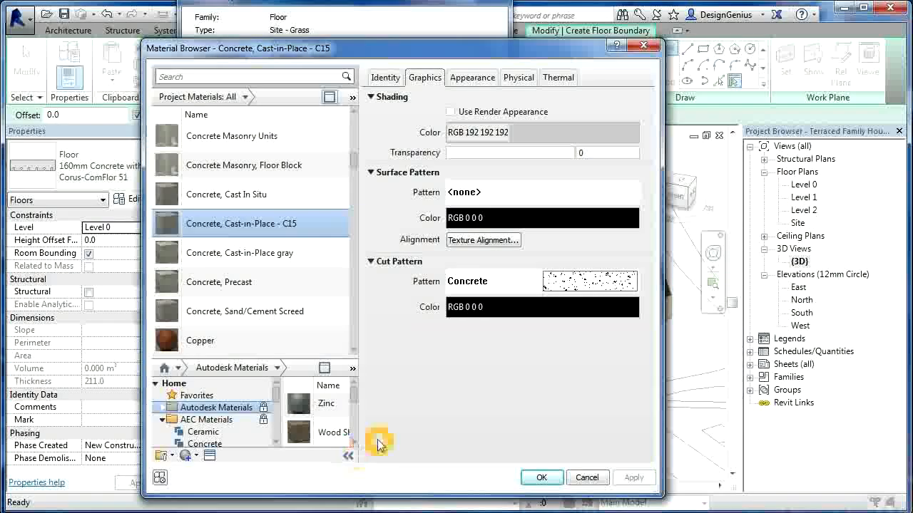
# Search the materials for "grass" and add the library's Grass material to the project for the finish layer.
pyautogui.click(197, 77)
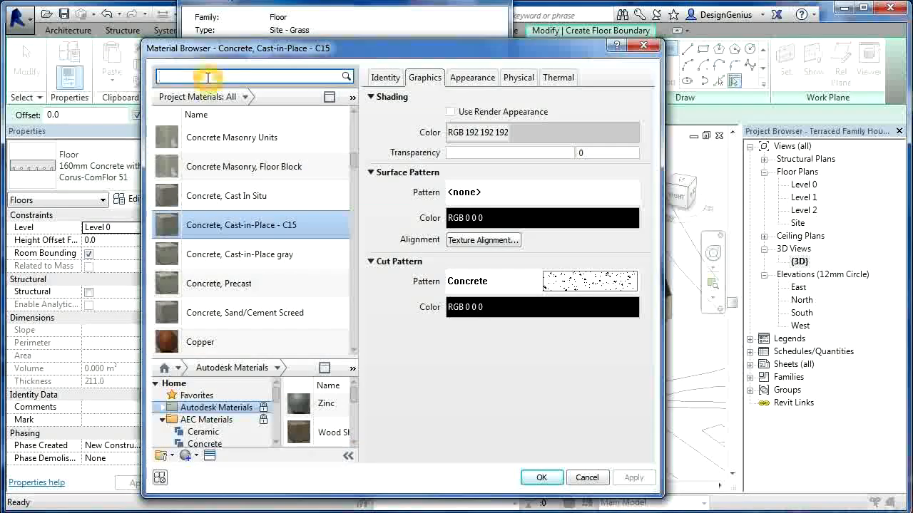
pyautogui.moveTo(351, 171)
pyautogui.mouseDown()
pyautogui.moveTo(354, 187)
pyautogui.moveTo(356, 173)
pyautogui.mouseUp()
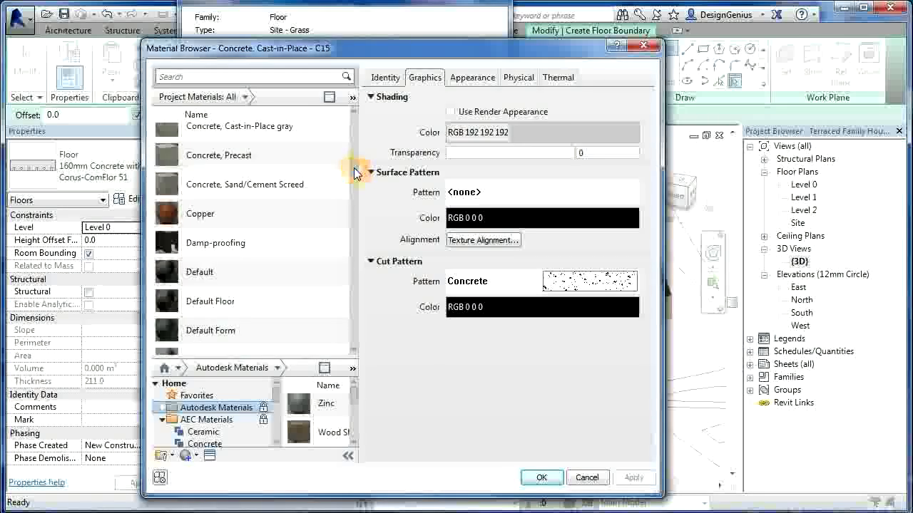
pyautogui.click(207, 77)
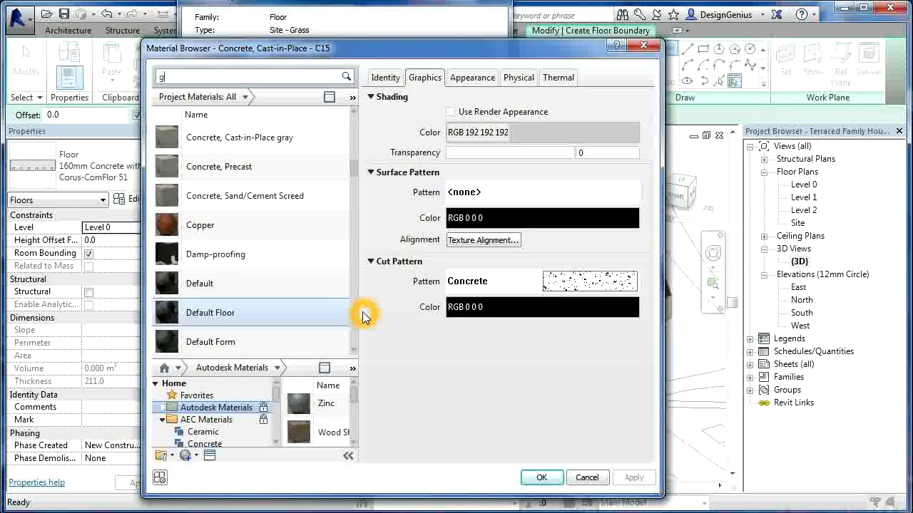
pyautogui.write('grass')
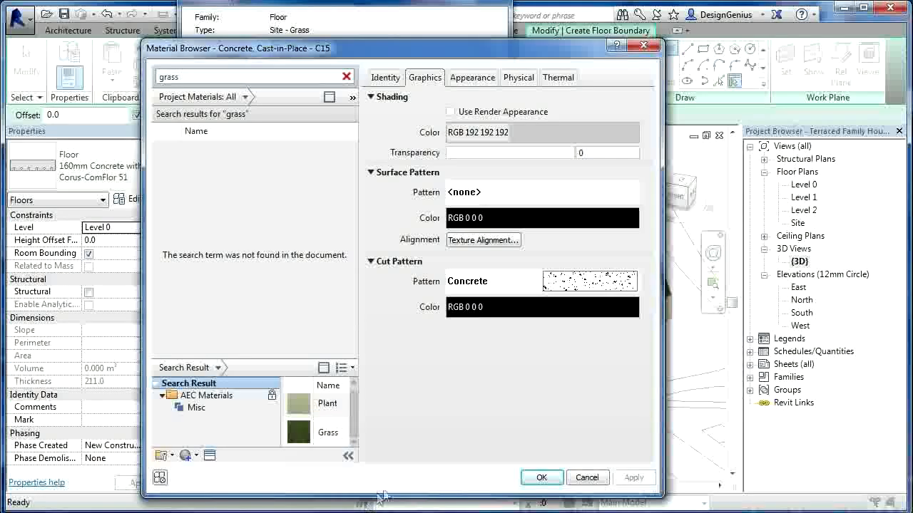
pyautogui.moveTo(332, 436)
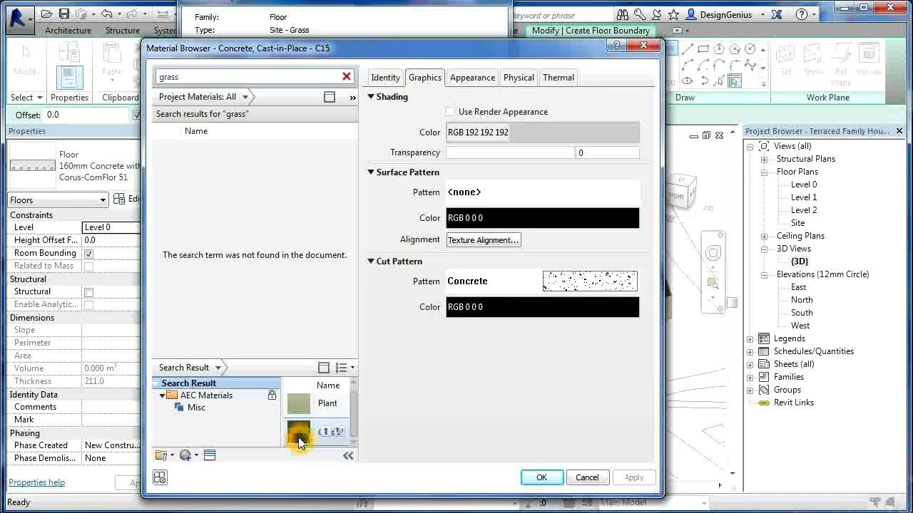
pyautogui.click(340, 433)
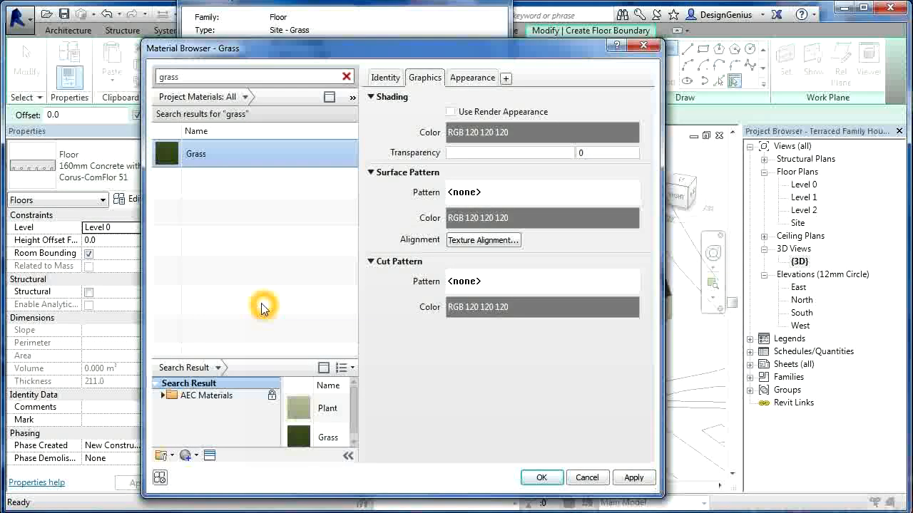
# Make the Grass material use its render appearance for shading and assign it to the Finish 1 layer.
pyautogui.click(450, 112)
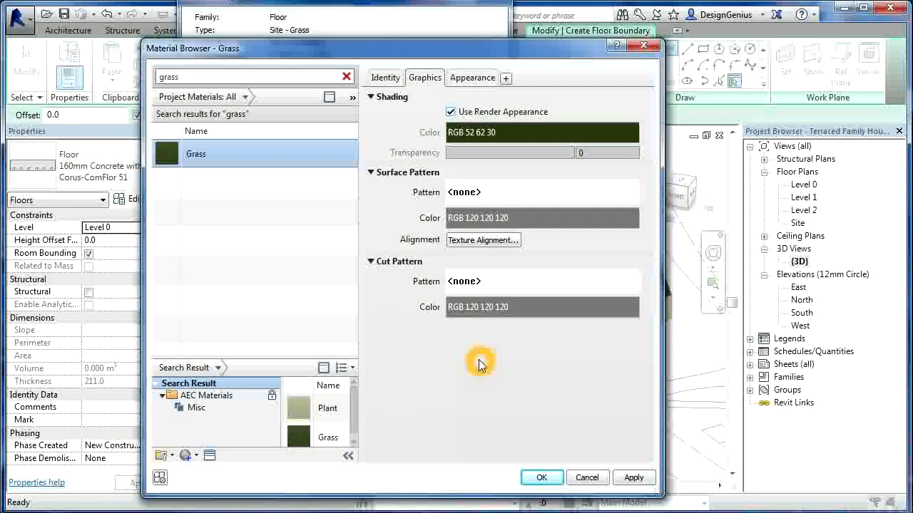
pyautogui.click(630, 477)
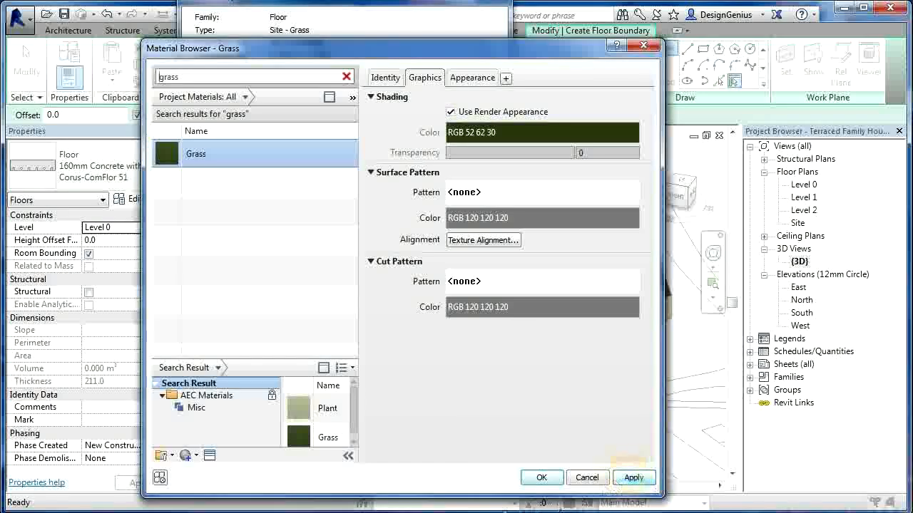
pyautogui.click(541, 477)
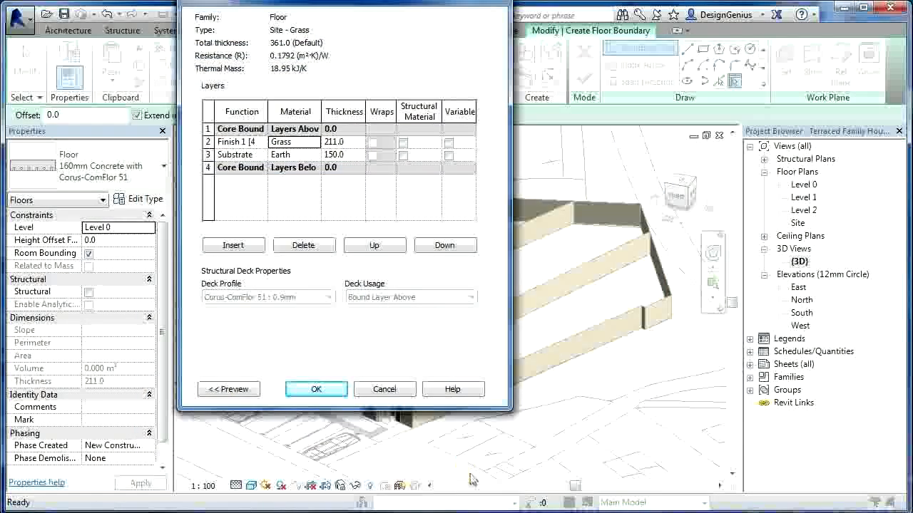
# Set the Grass finish layer's thickness to 150 and accept the floor's layer structure.
pyautogui.click(335, 143)
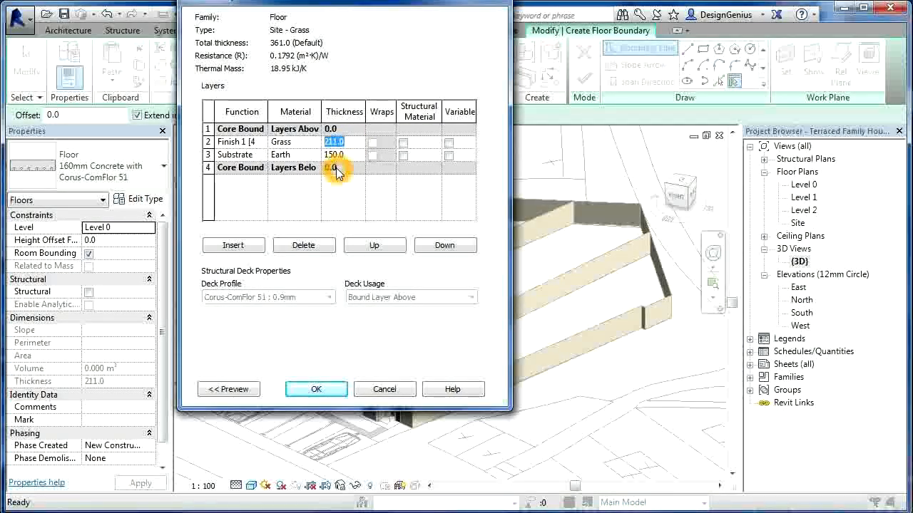
pyautogui.write('150')
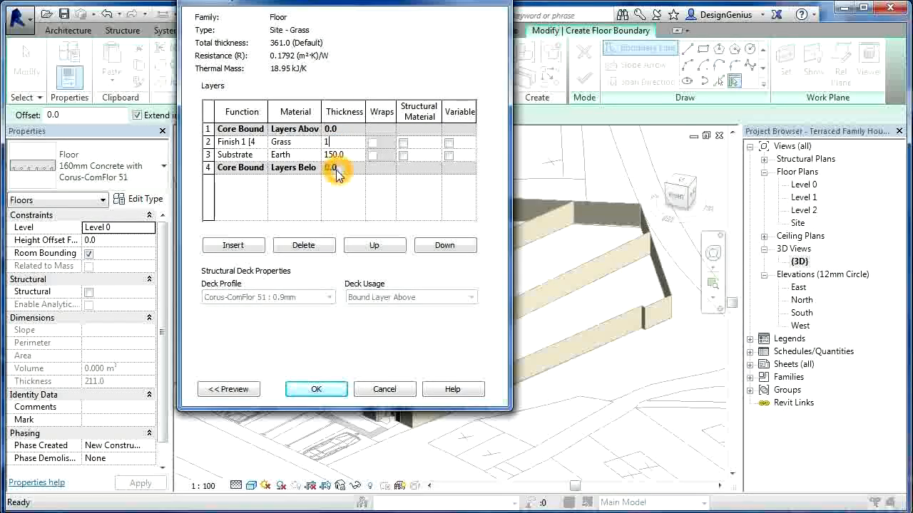
pyautogui.click(341, 210)
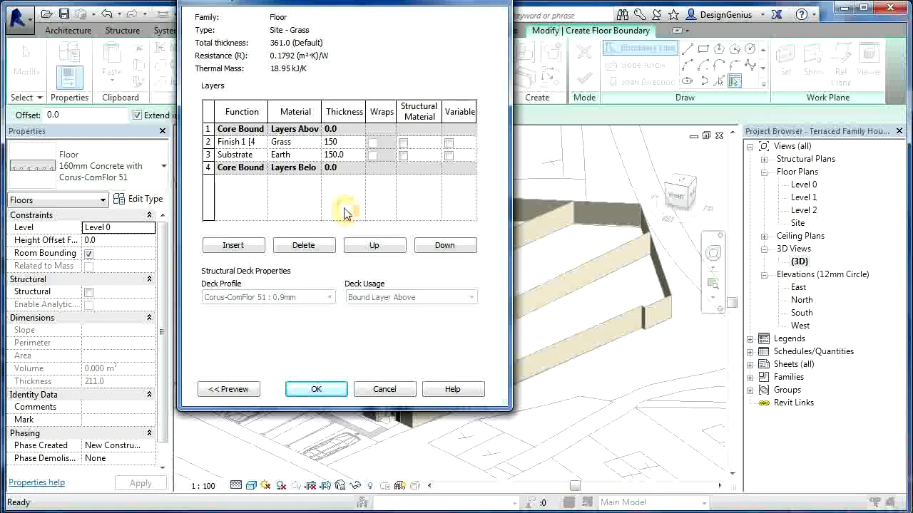
pyautogui.click(348, 208)
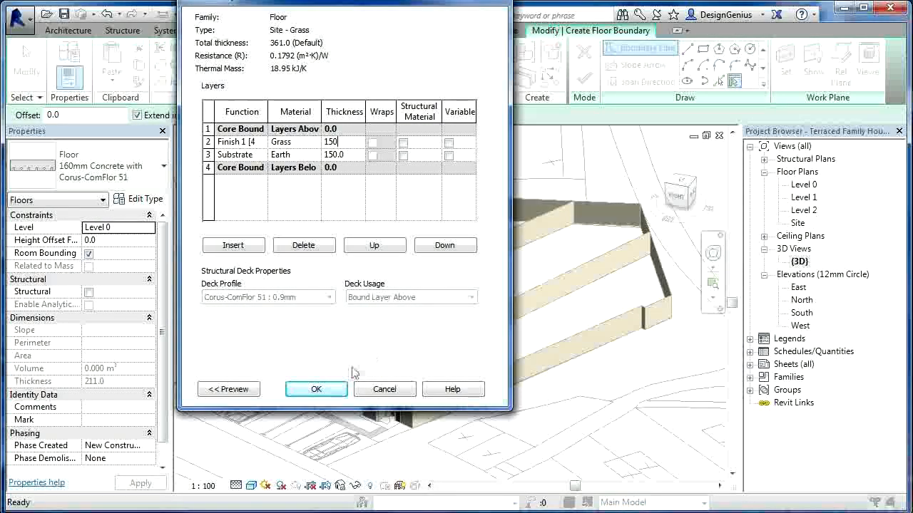
pyautogui.click(322, 407)
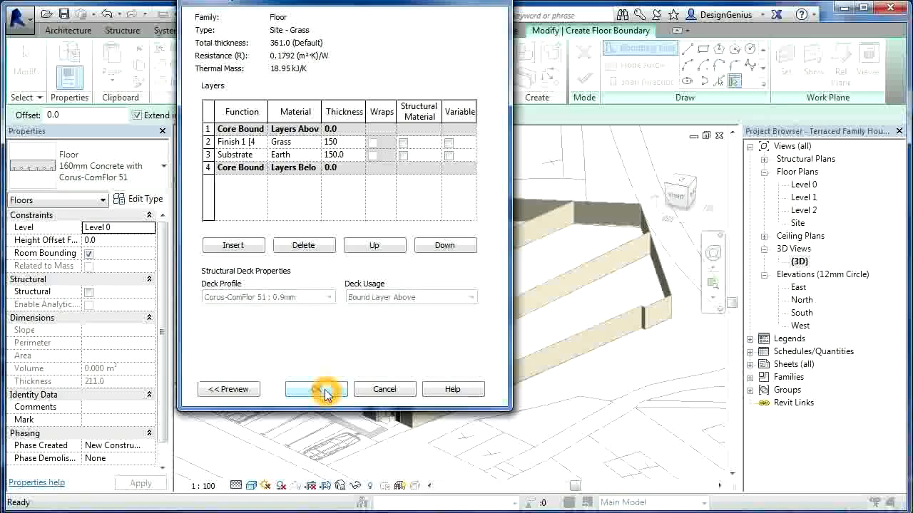
pyautogui.click(325, 391)
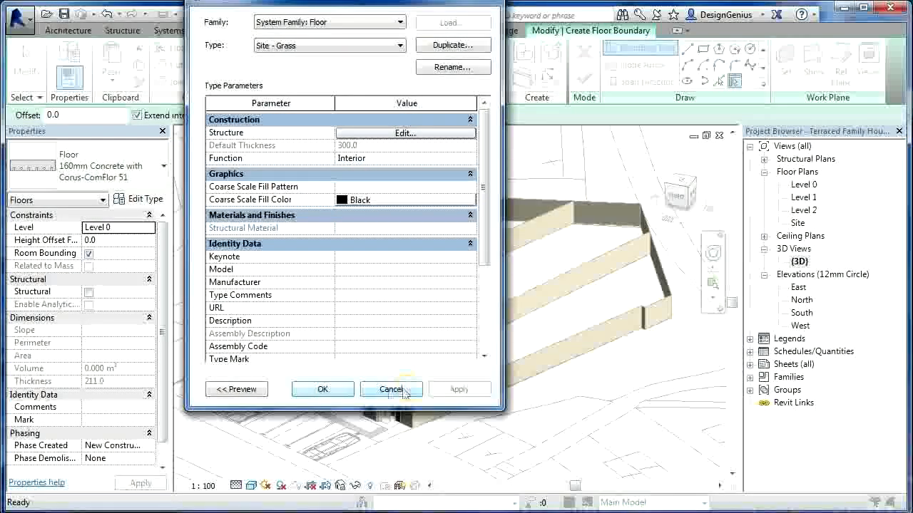
# Accept the type properties so the floor being sketched uses the Site - Grass type.
pyautogui.click(323, 391)
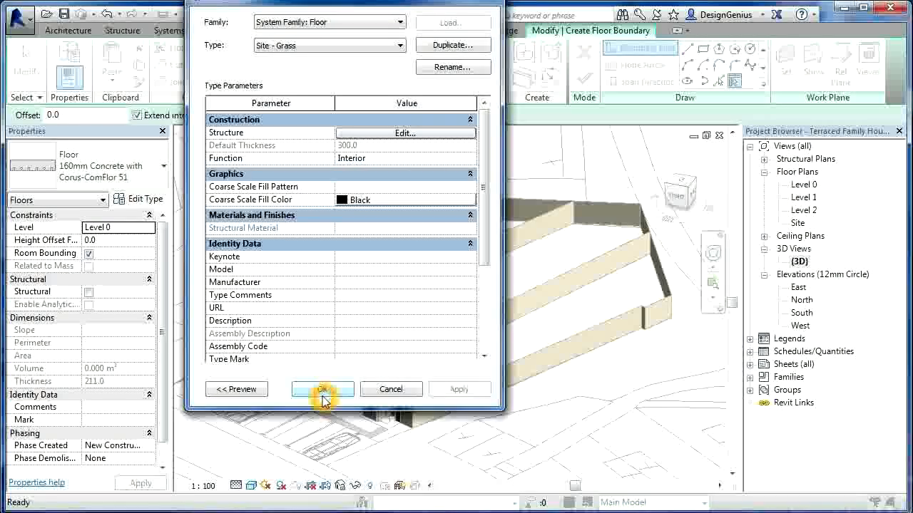
pyautogui.click(307, 62)
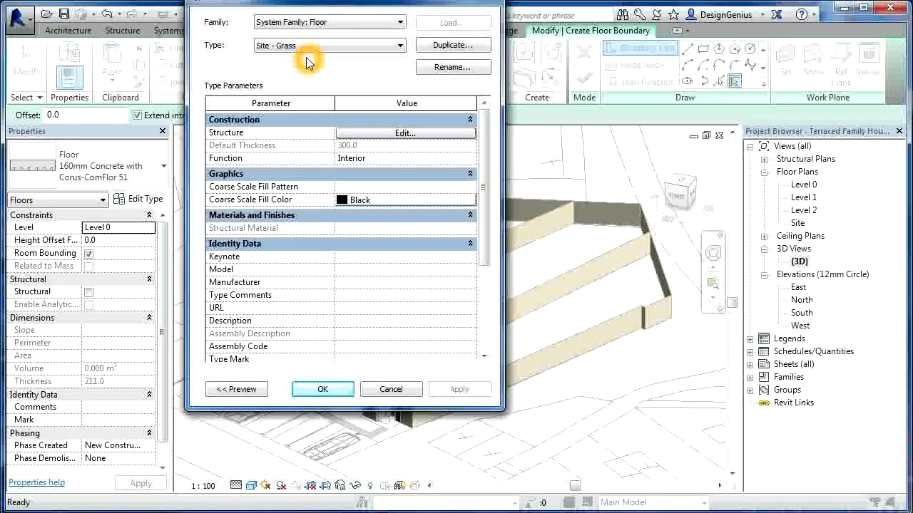
pyautogui.click(321, 386)
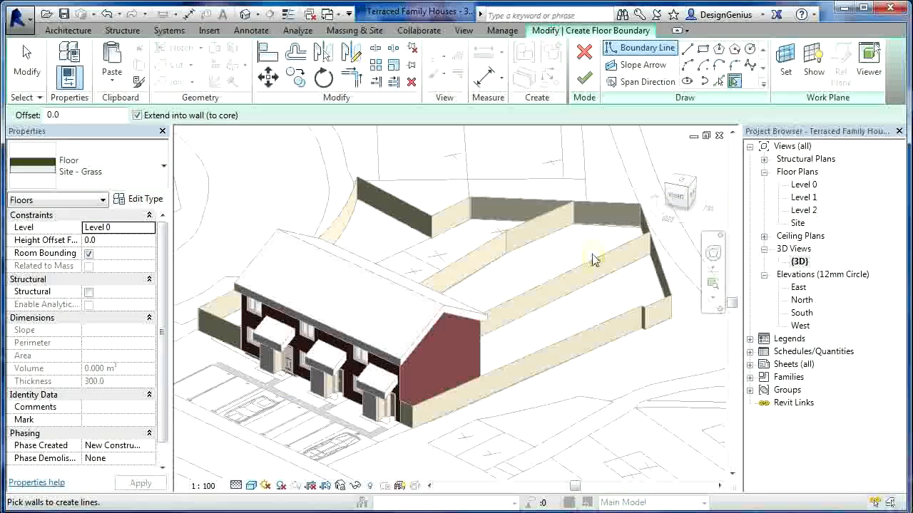
# Open the Level 0 floor plan to sketch the grass floor's boundary around the terraced houses.
pyautogui.doubleClick(804, 186)
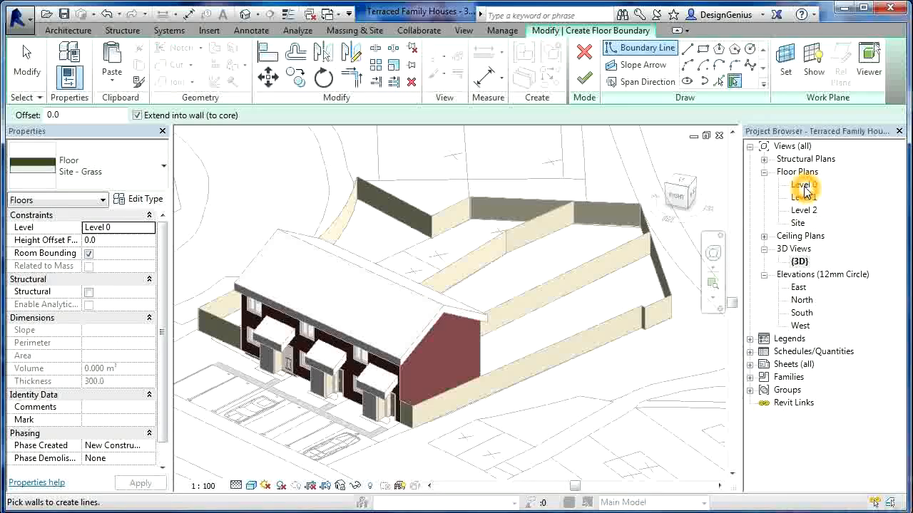
pyautogui.scroll(-4, 557, 302)
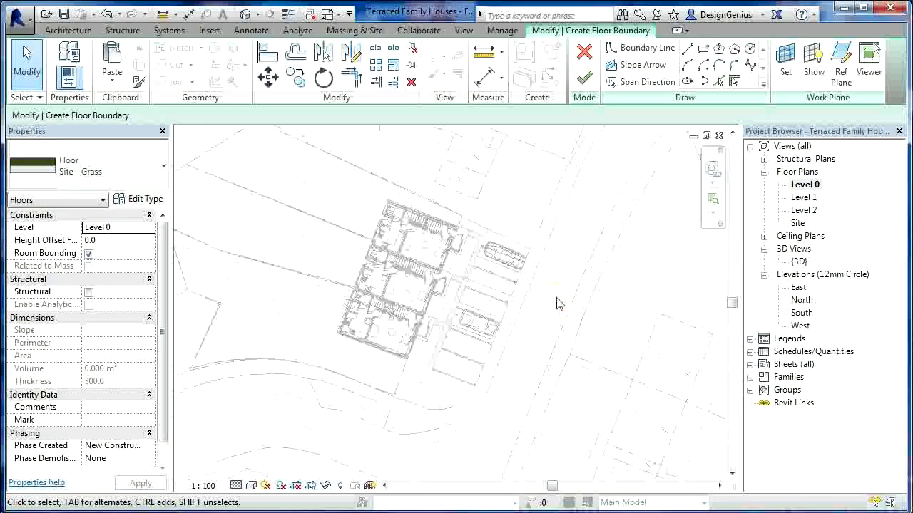
pyautogui.scroll(3, 308, 193)
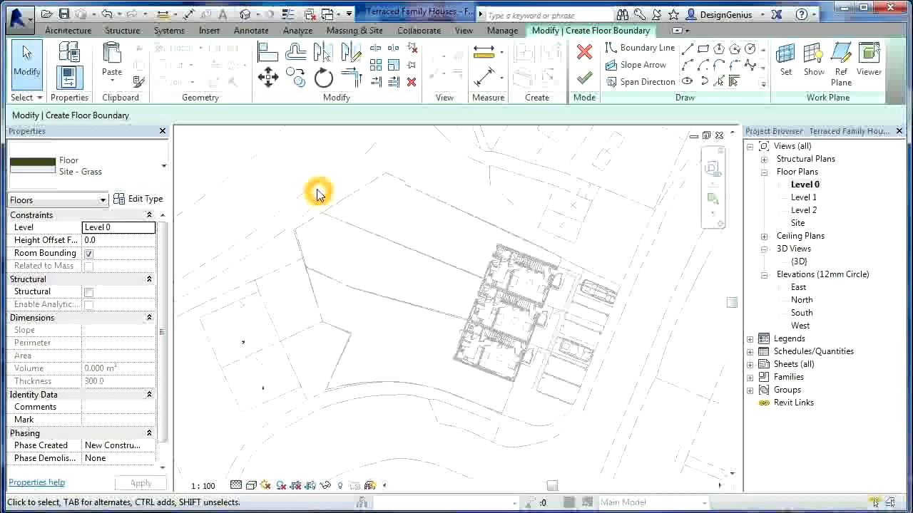
pyautogui.scroll(1, 318, 194)
pyautogui.scroll(2, 599, 270)
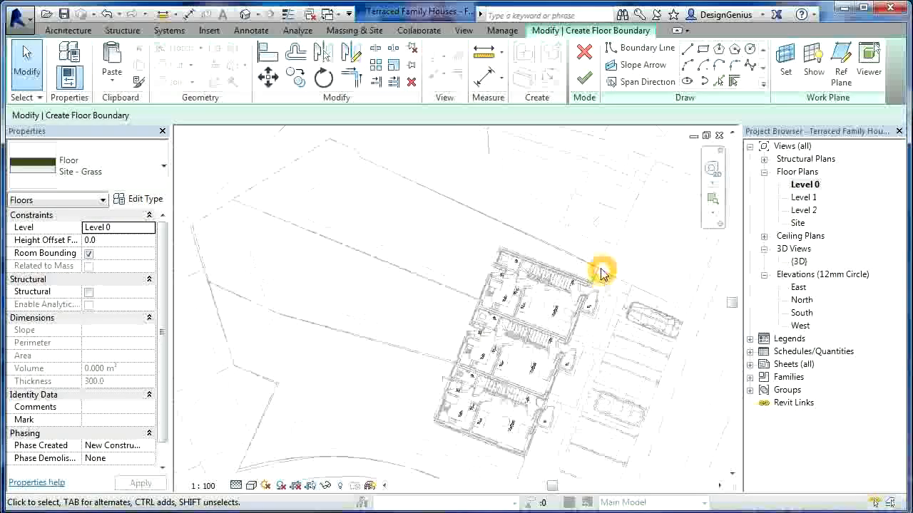
pyautogui.scroll(1, 610, 250)
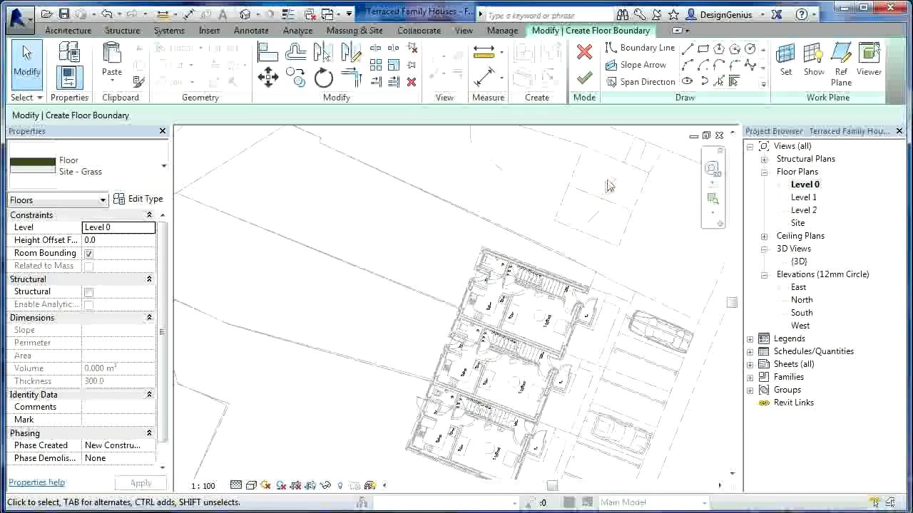
# Draw straight boundary lines from the Site Fence endpoint along the terrace's upper end wall, rear wall and lower end wall.
pyautogui.click(687, 49)
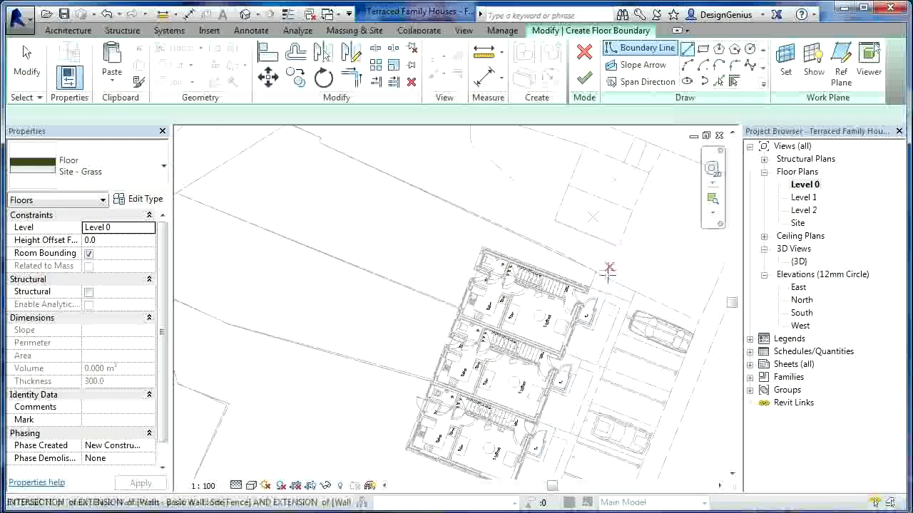
pyautogui.scroll(1, 604, 285)
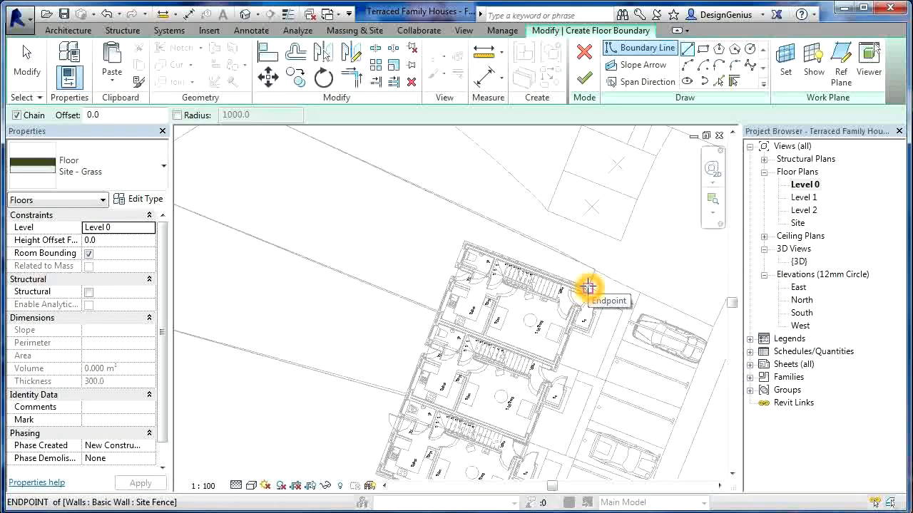
pyautogui.click(588, 287)
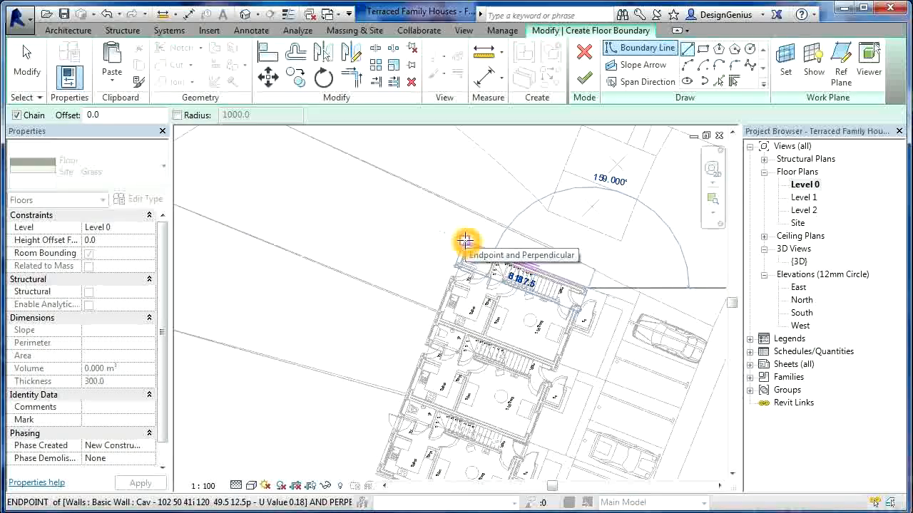
pyautogui.click(465, 242)
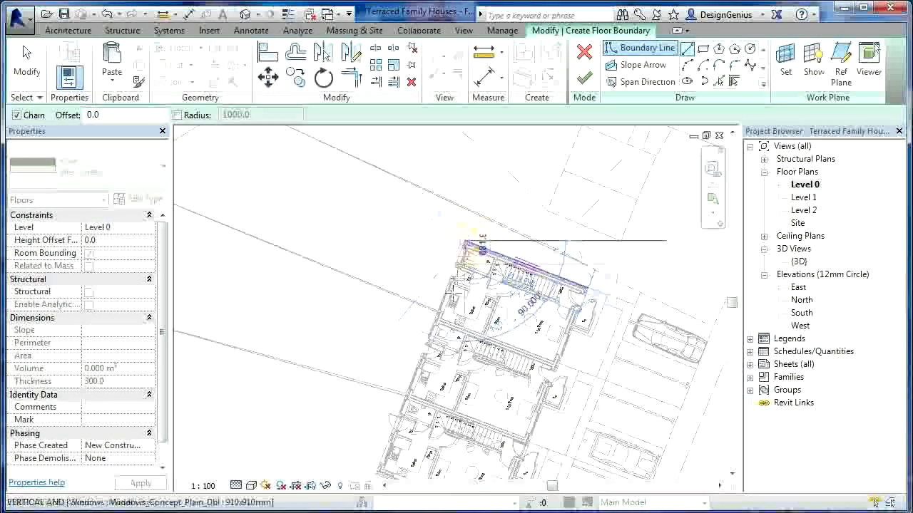
pyautogui.scroll(-5, 452, 293)
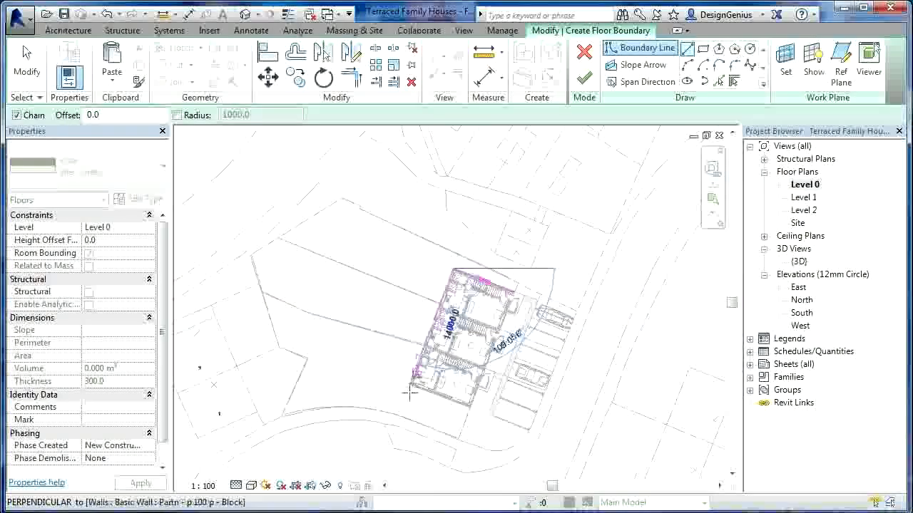
pyautogui.scroll(4, 407, 392)
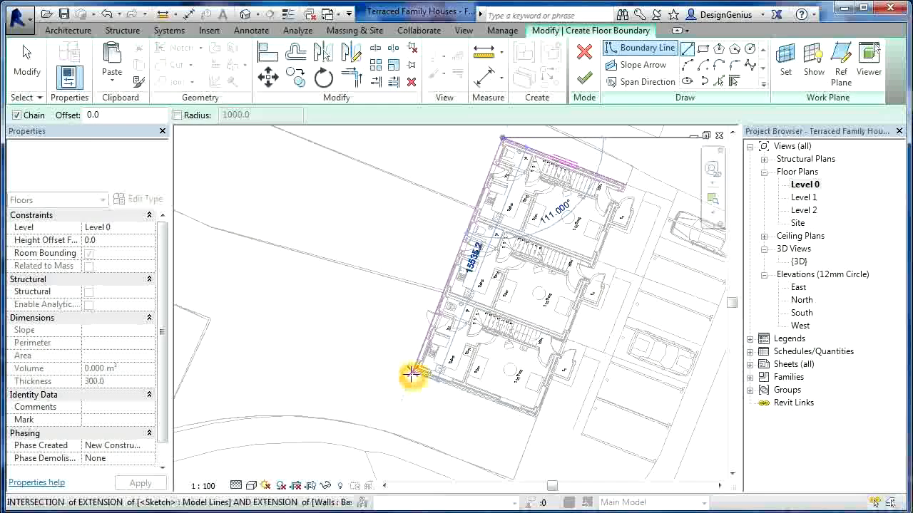
pyautogui.click(411, 375)
pyautogui.click(413, 372)
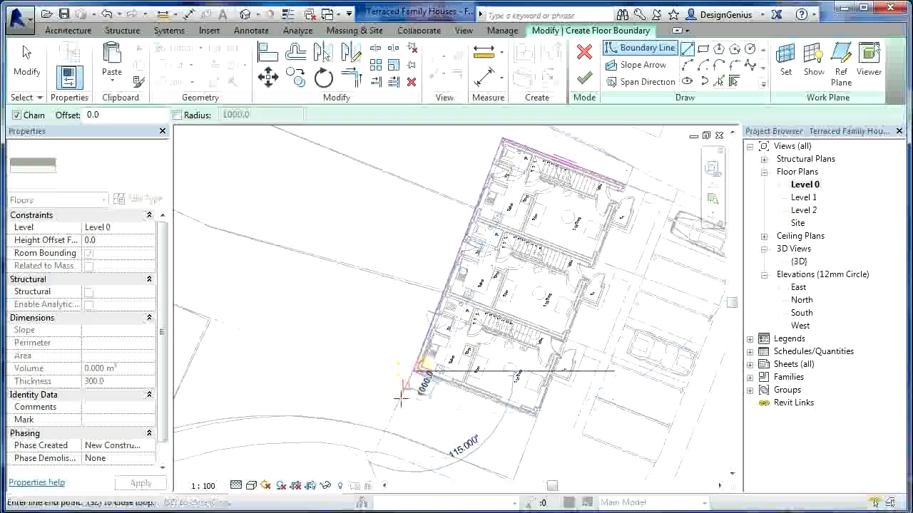
pyautogui.click(536, 420)
# Continue the boundary from the lower end wall with two straight lines along the site fence and an arc following its curved stretch.
pyautogui.scroll(-3, 540, 421)
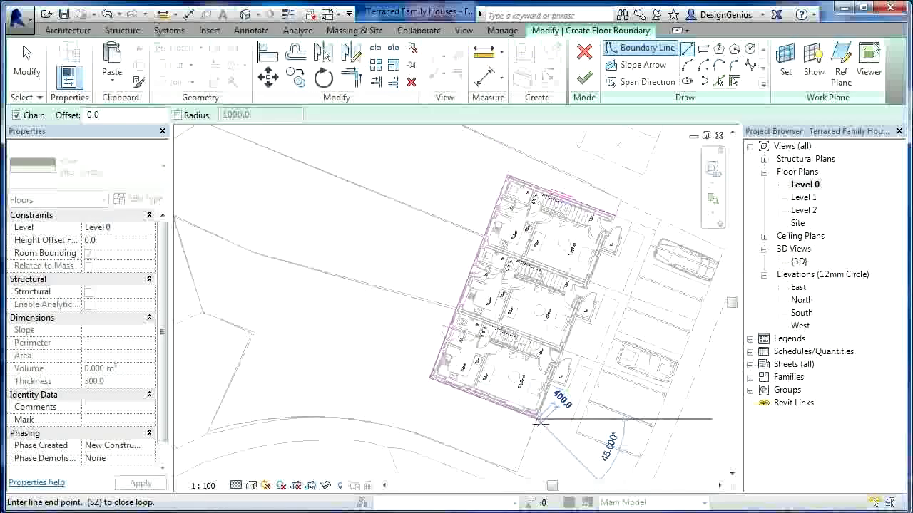
pyautogui.click(524, 459)
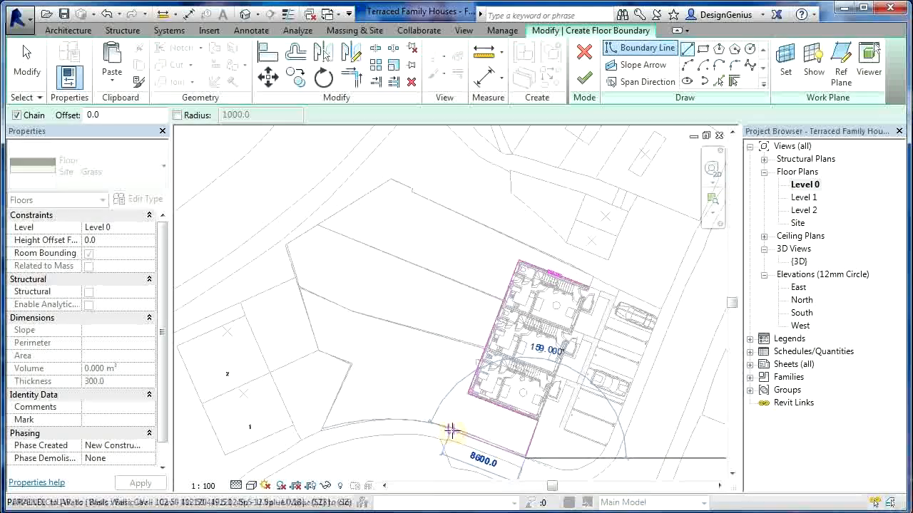
pyautogui.click(449, 429)
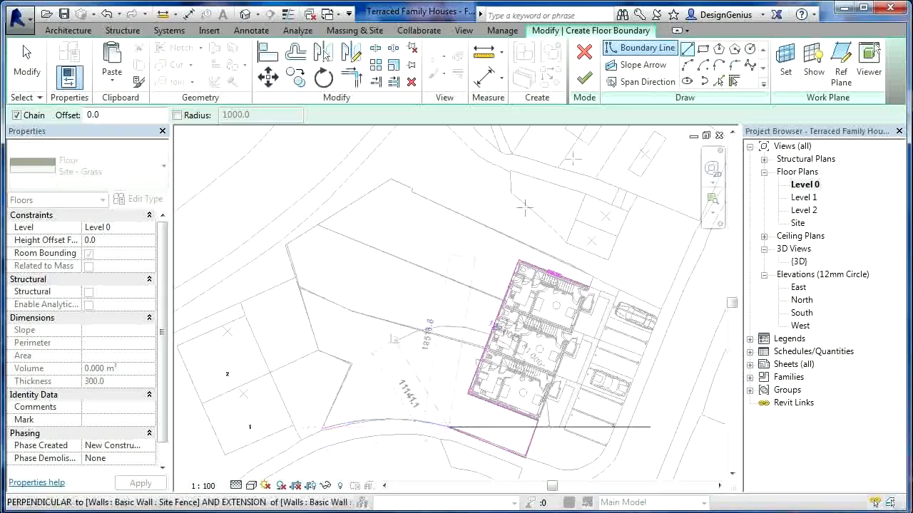
pyautogui.click(686, 64)
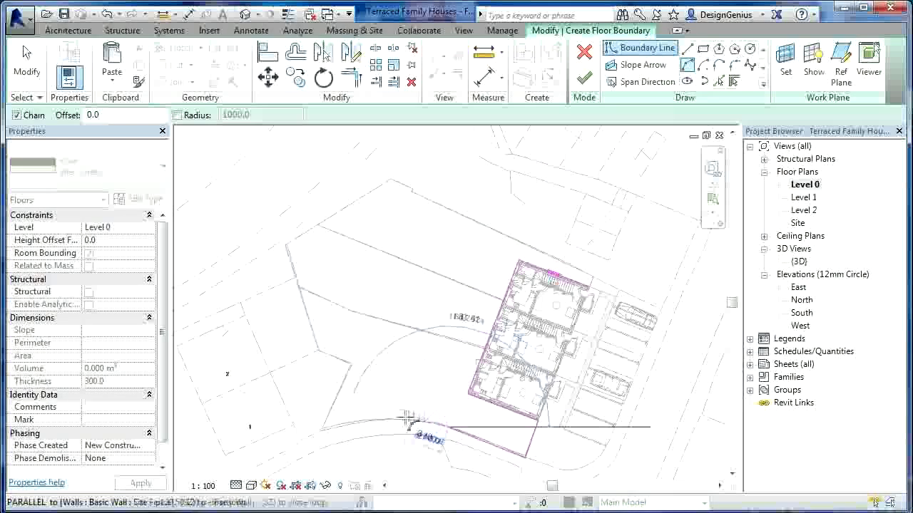
pyautogui.click(325, 427)
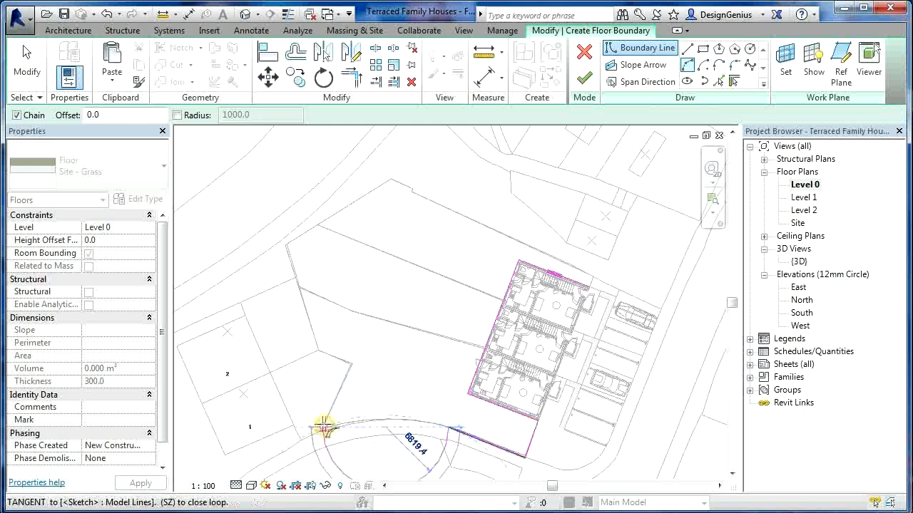
pyautogui.click(384, 424)
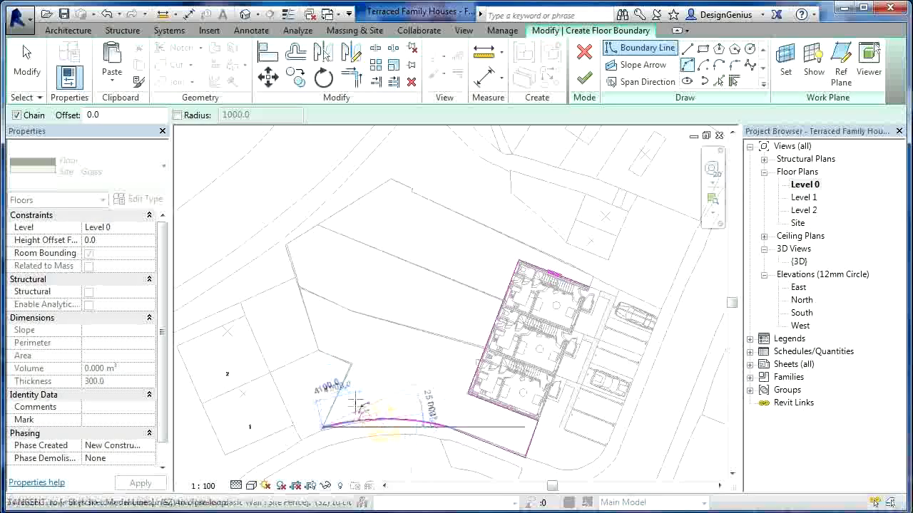
# Trace the fence with straight boundary lines from the arc's end around the gardens' far corners to the small kink in the long side fence.
pyautogui.click(689, 49)
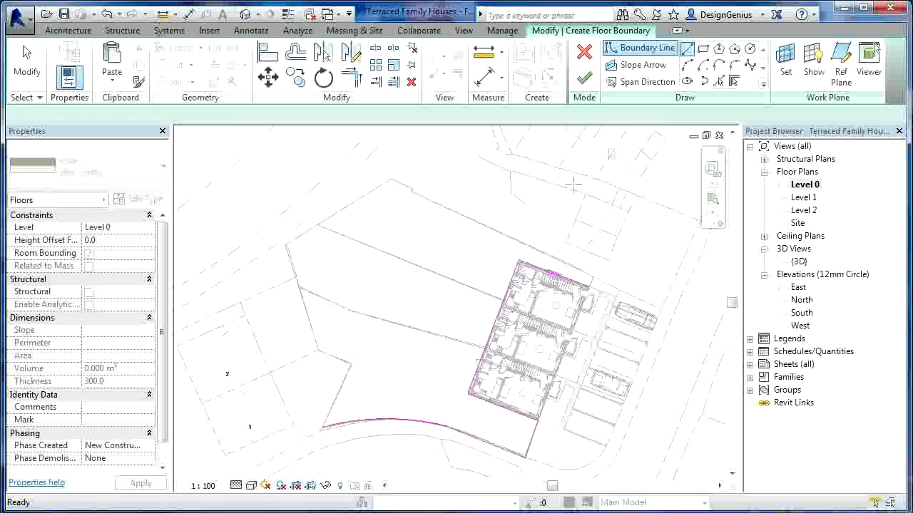
pyautogui.click(350, 365)
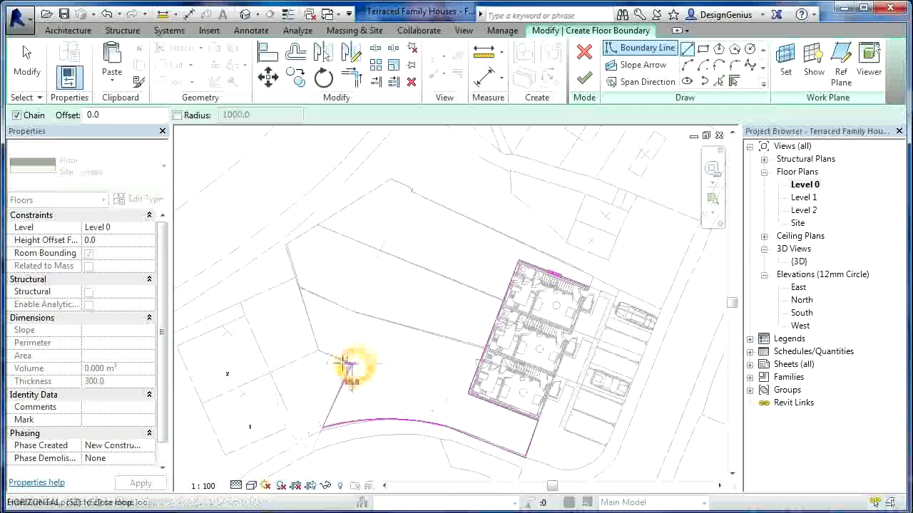
pyautogui.click(321, 349)
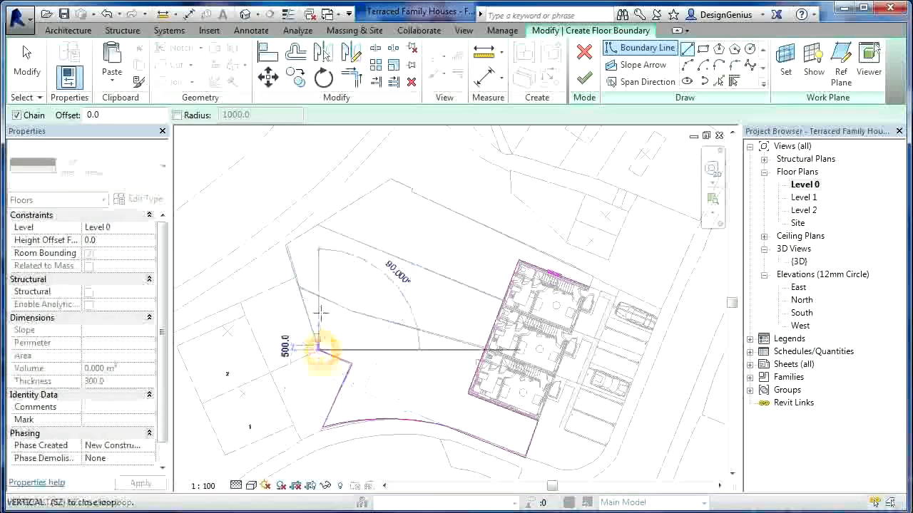
pyautogui.click(286, 246)
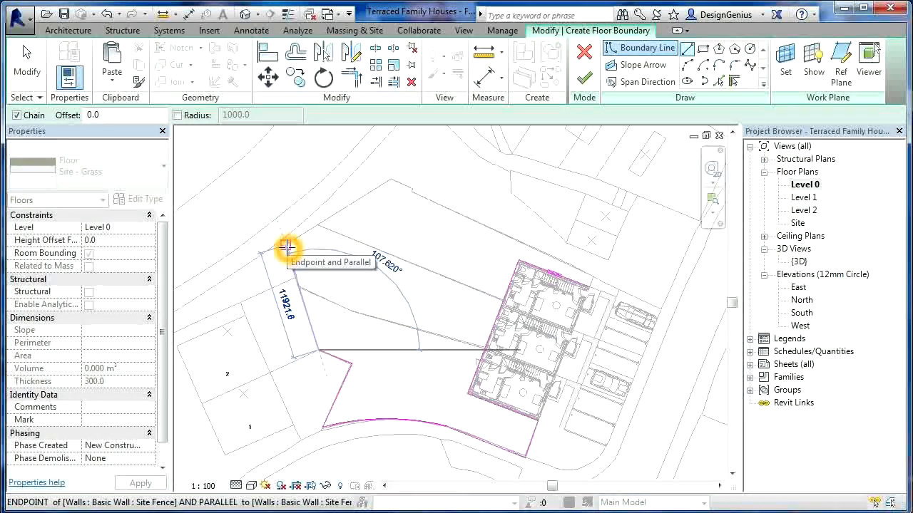
pyautogui.click(389, 182)
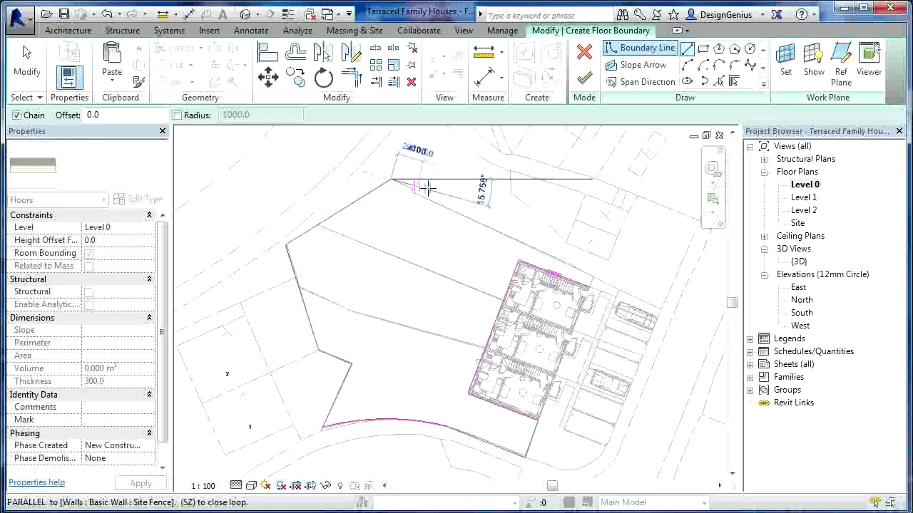
pyautogui.scroll(2, 424, 193)
pyautogui.click(399, 191)
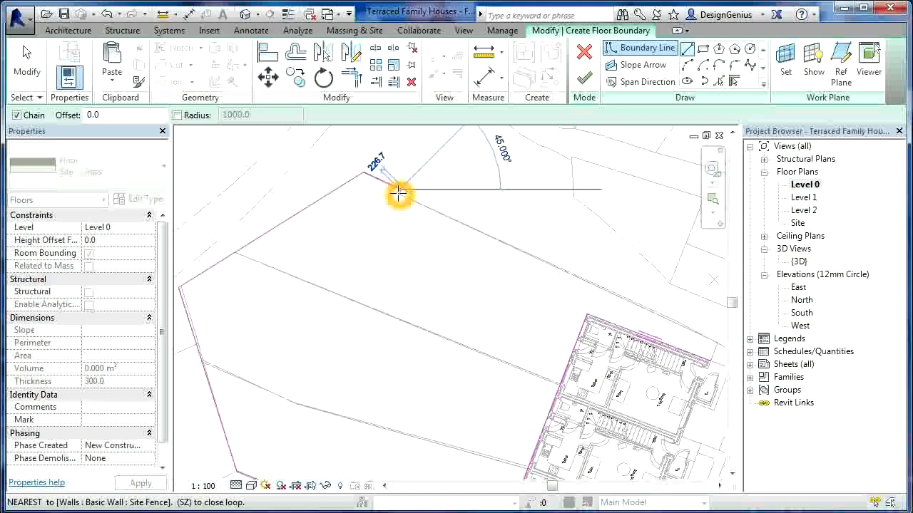
# Delete the short stray boundary segment at the fence kink and extend the adjoining line's end to the fence corner.
pyautogui.scroll(3, 421, 203)
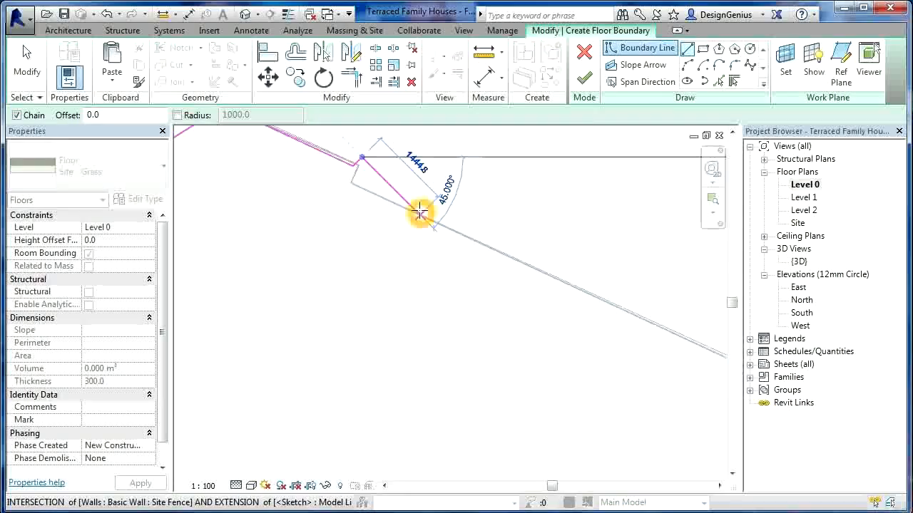
pyautogui.scroll(3, 372, 157)
pyautogui.click(361, 159)
pyautogui.scroll(2, 410, 156)
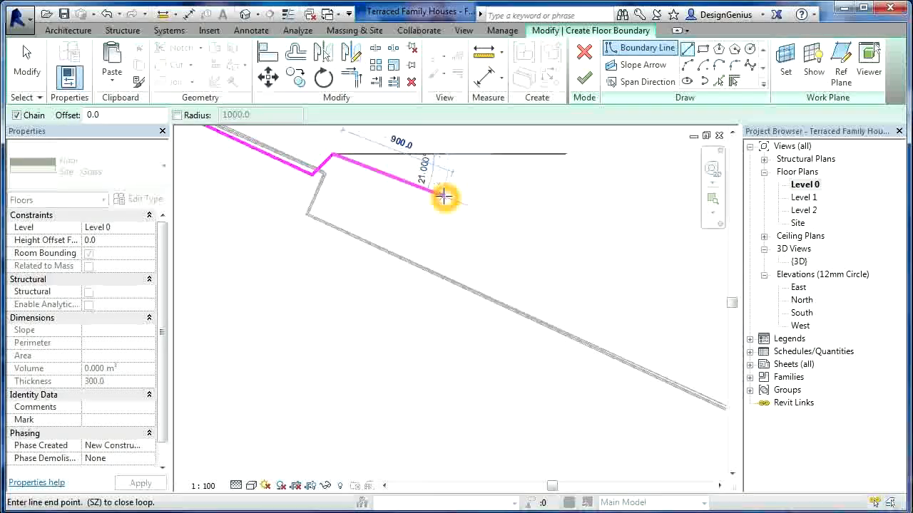
pyautogui.press('Escape')
pyautogui.press('Escape')
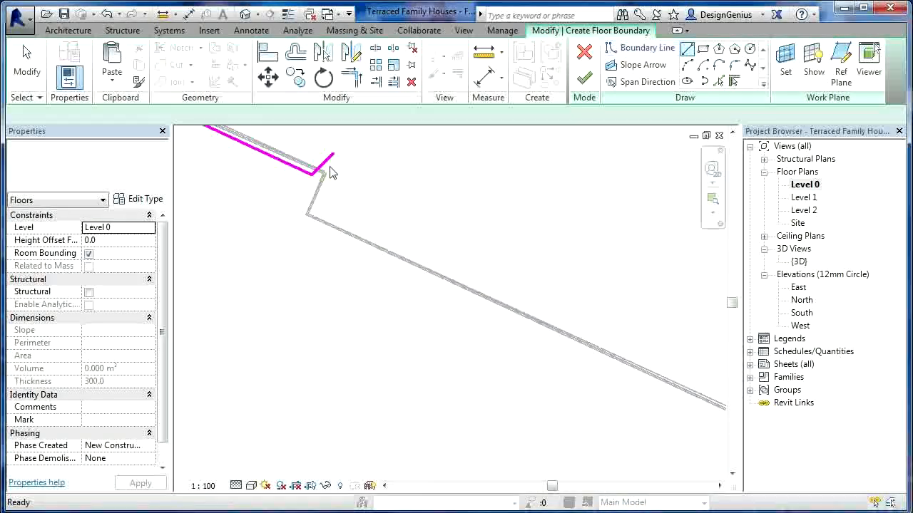
pyautogui.click(325, 166)
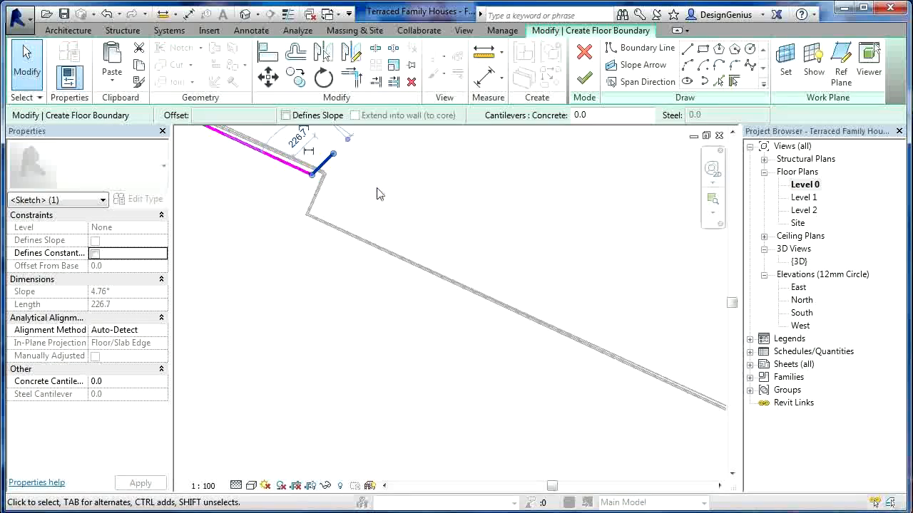
pyautogui.press('Delete')
pyautogui.click(303, 174)
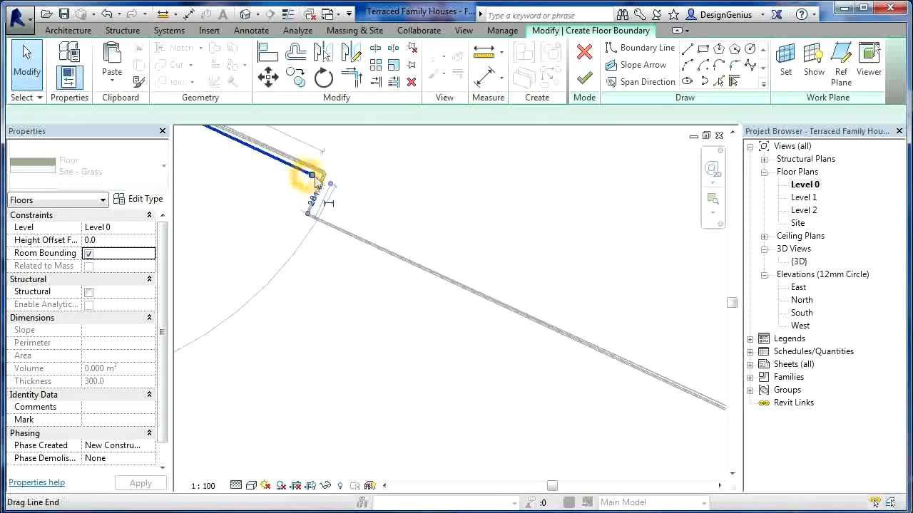
pyautogui.moveTo(312, 176); pyautogui.dragTo(325, 175)
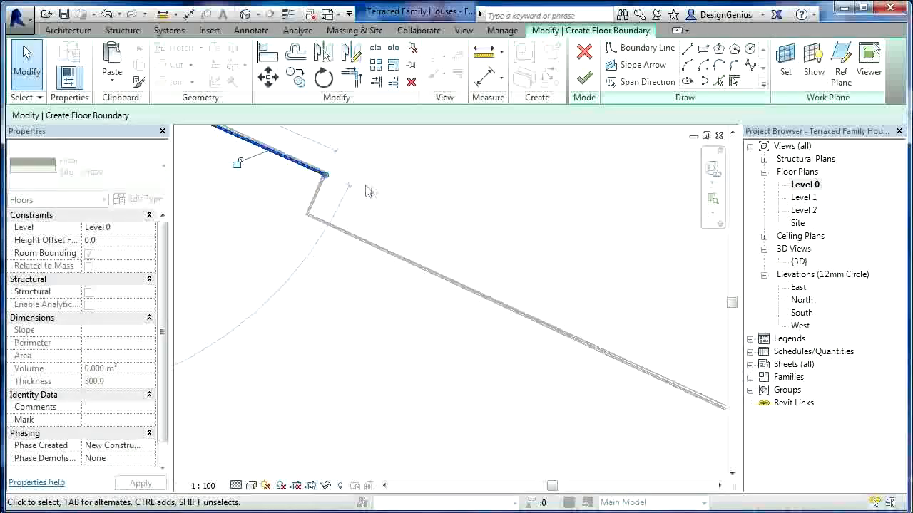
# Draw boundary lines along the fence kink's short return and down the long side fence to its corner beside the terrace.
pyautogui.click(686, 50)
pyautogui.click(325, 174)
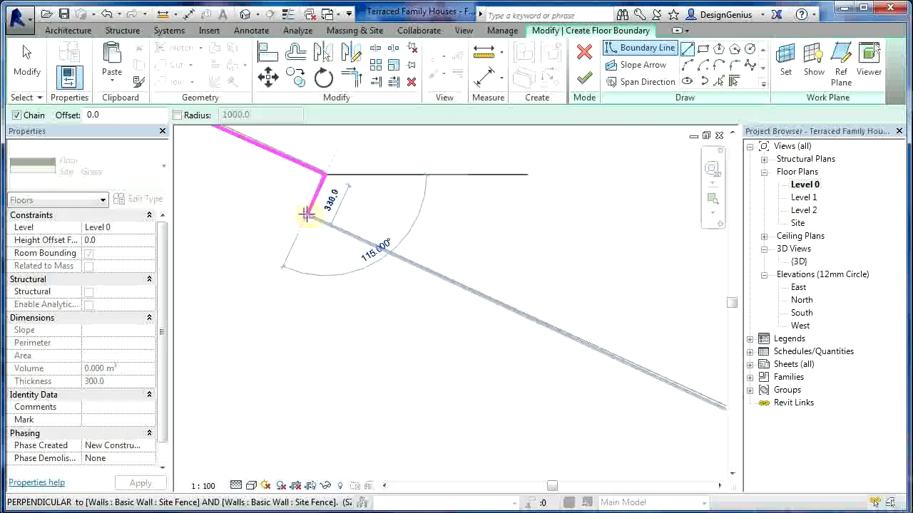
pyautogui.click(307, 215)
pyautogui.scroll(-3, 297, 203)
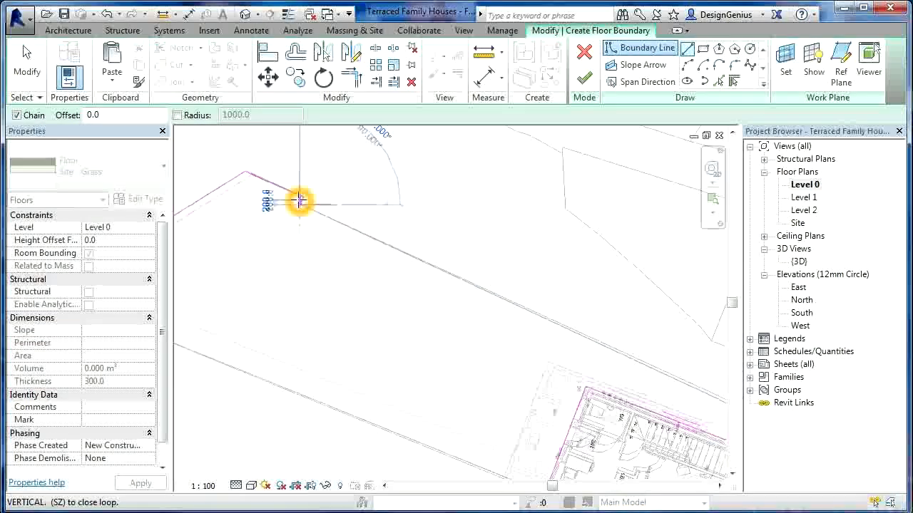
pyautogui.scroll(2, 297, 199)
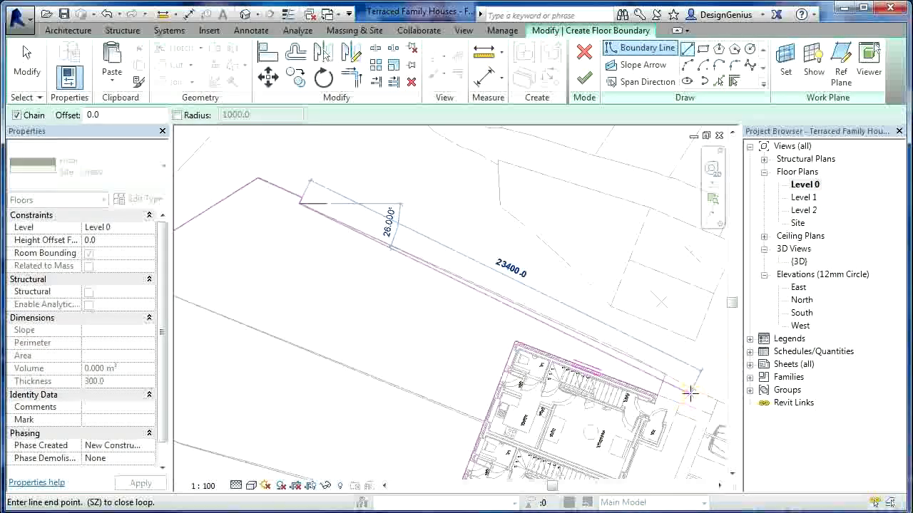
pyautogui.scroll(1, 690, 395)
pyautogui.click(632, 361)
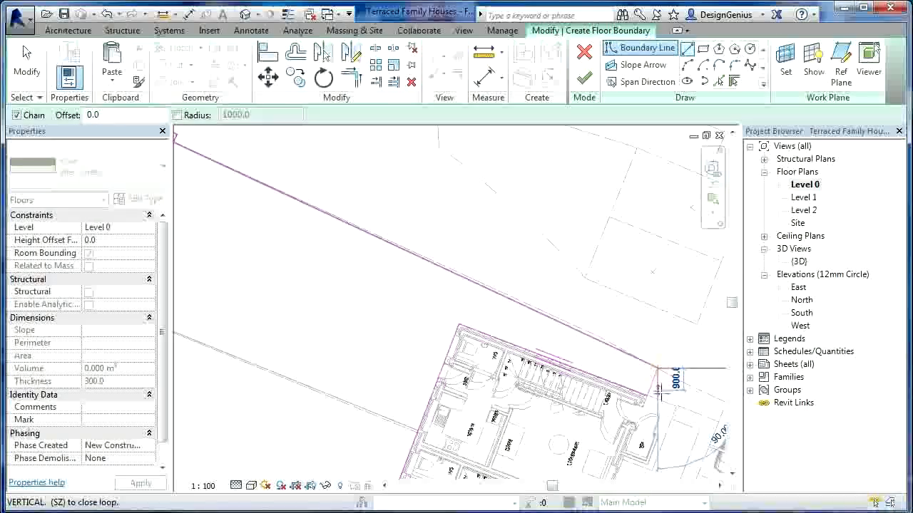
# Close the boundary loop with a line along the short fence to the terrace's end wall line, and leave the line tool.
pyautogui.scroll(2, 649, 396)
pyautogui.scroll(1, 651, 396)
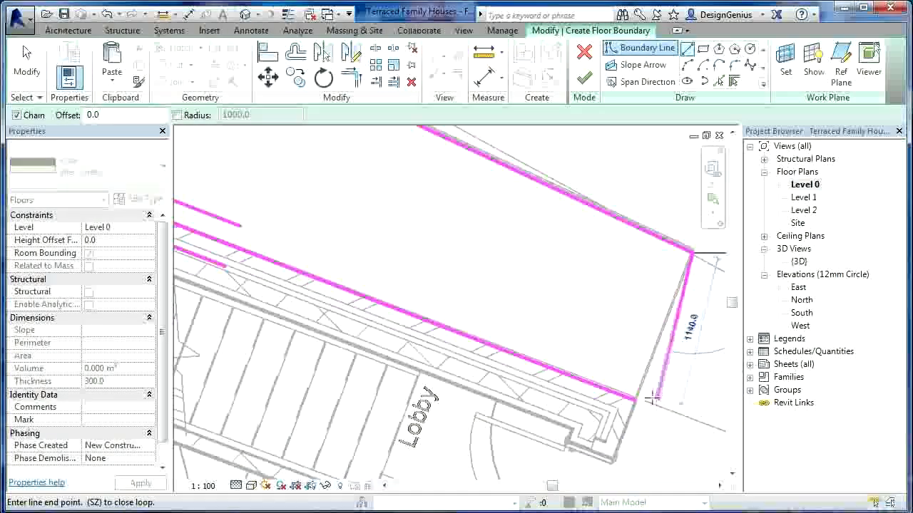
pyautogui.click(635, 403)
pyautogui.press('Escape')
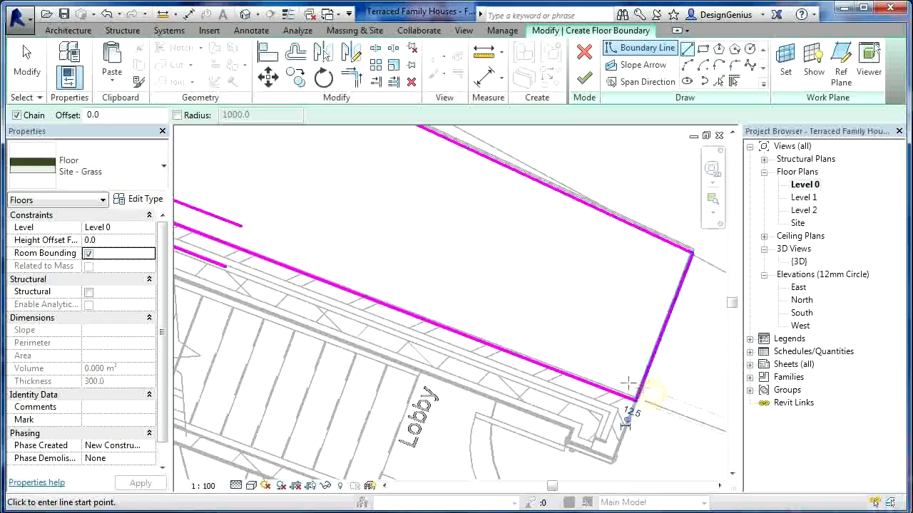
pyautogui.scroll(-5, 592, 358)
pyautogui.scroll(-4, 519, 289)
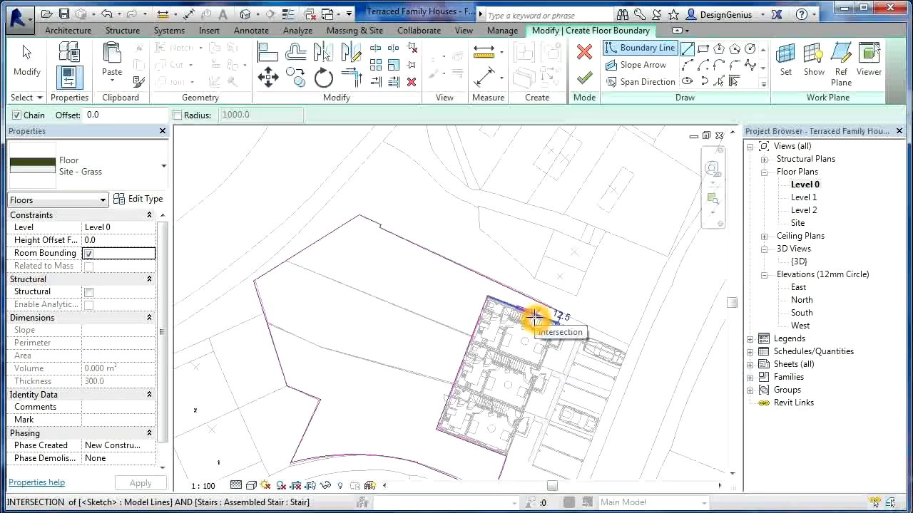
pyautogui.click(534, 319)
pyautogui.press('Escape')
pyautogui.press('Escape')
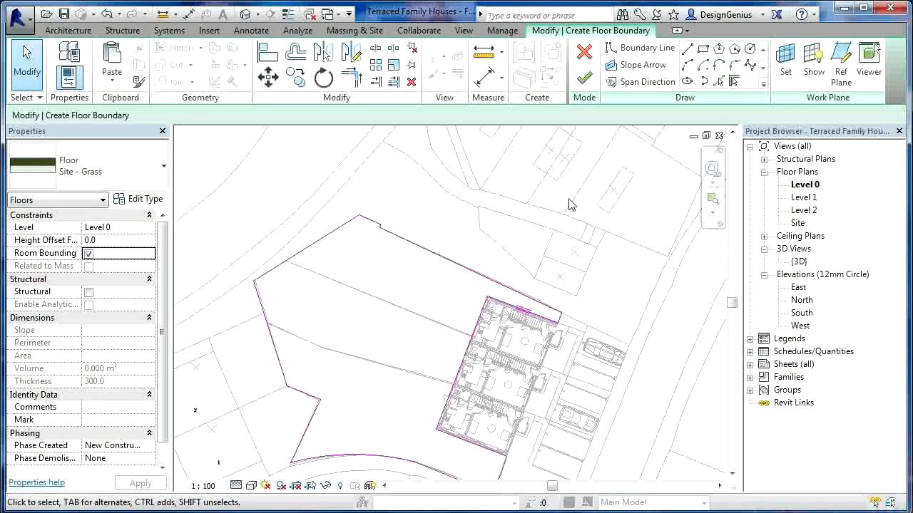
# Finish the grass floor's boundary sketch and open the {3D} view with the floor deselected.
pyautogui.click(583, 79)
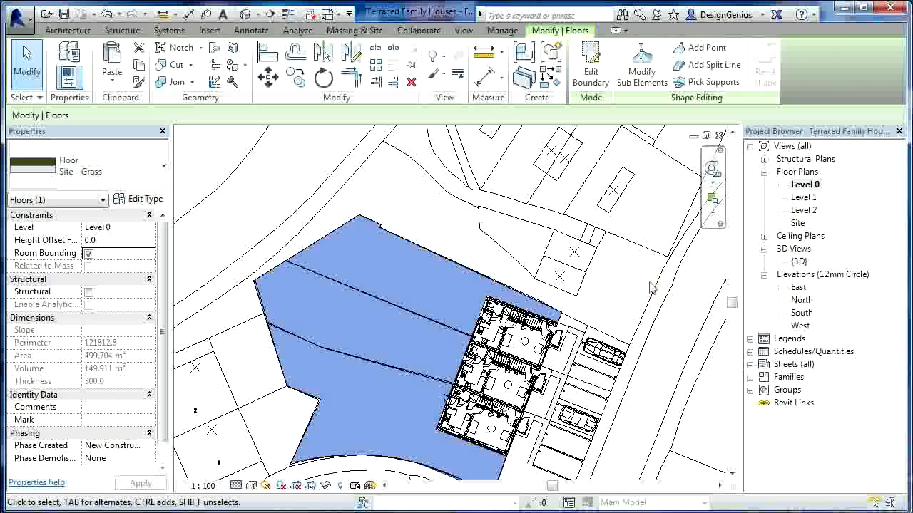
pyautogui.doubleClick(800, 261)
pyautogui.press('Escape')
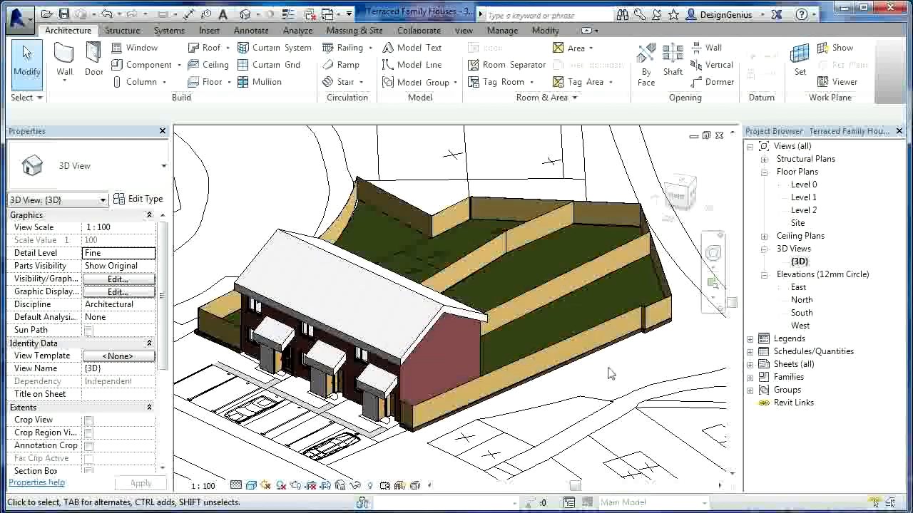
# Open the Level 0 floor plan at the front garden of the terrace's upper end house.
pyautogui.scroll(-2, 620, 339)
pyautogui.scroll(2, 356, 448)
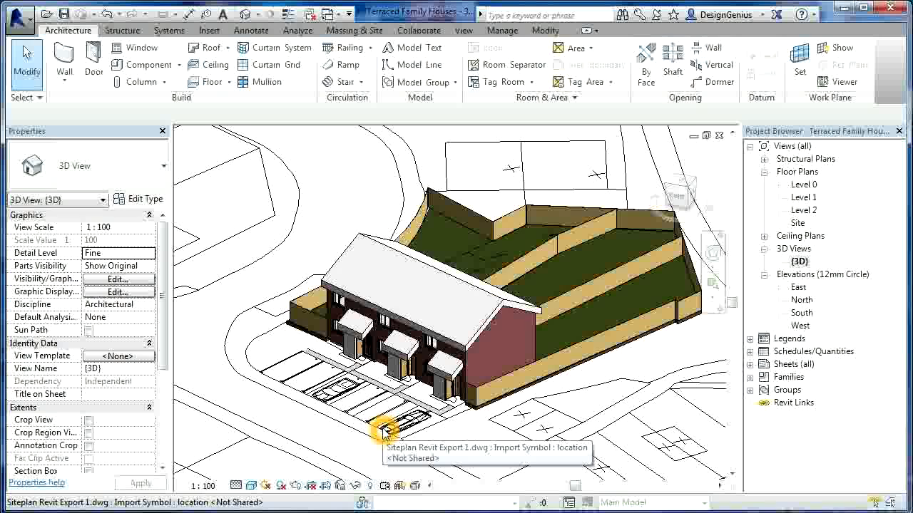
pyautogui.scroll(3, 384, 430)
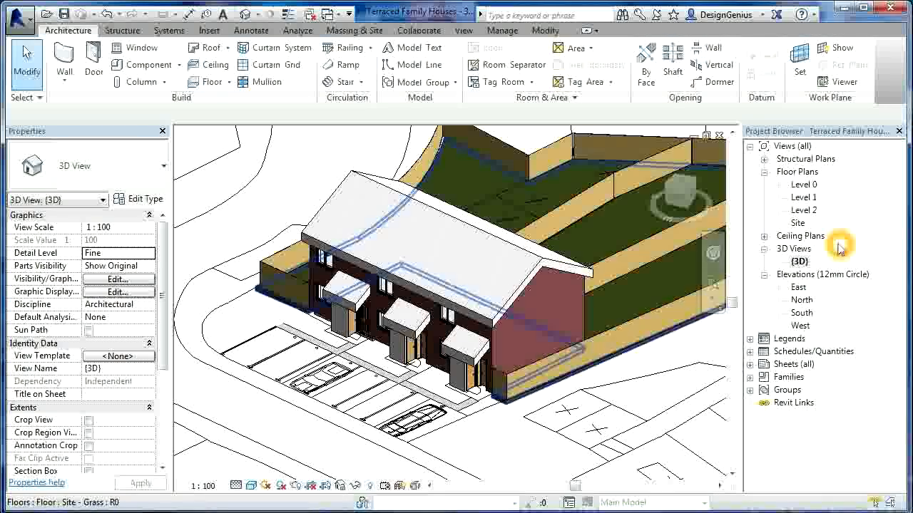
pyautogui.doubleClick(802, 186)
pyautogui.scroll(-2, 439, 309)
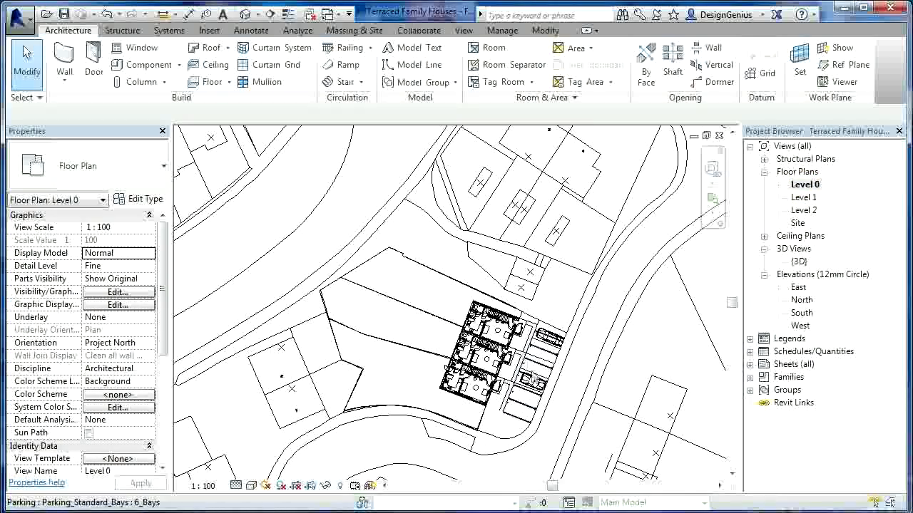
pyautogui.scroll(5, 528, 343)
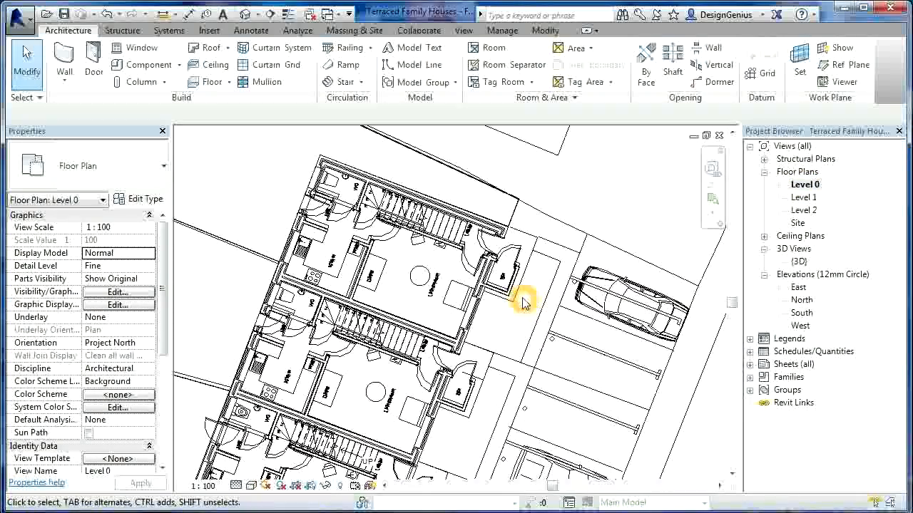
pyautogui.scroll(2, 539, 303)
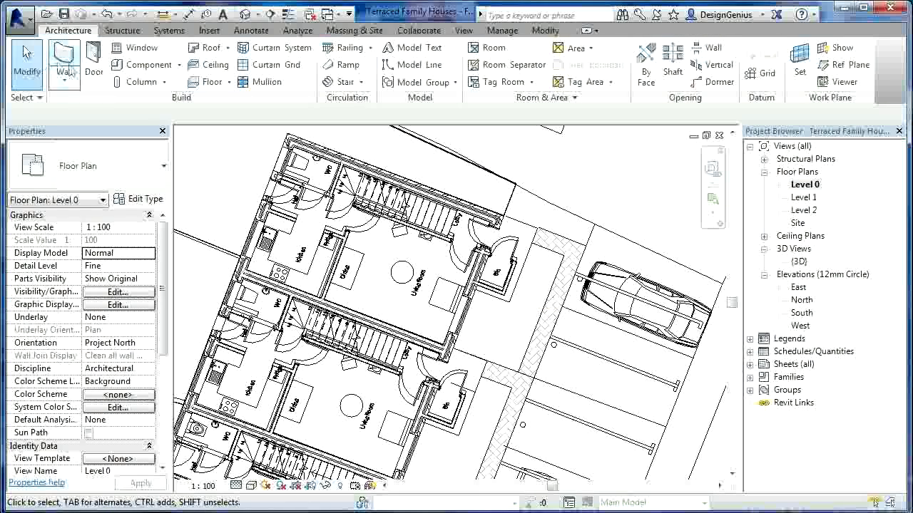
# Start a Site - Grass floor and draw boundary lines along the upper end house's front garden path edges to its front wall.
pyautogui.click(205, 82)
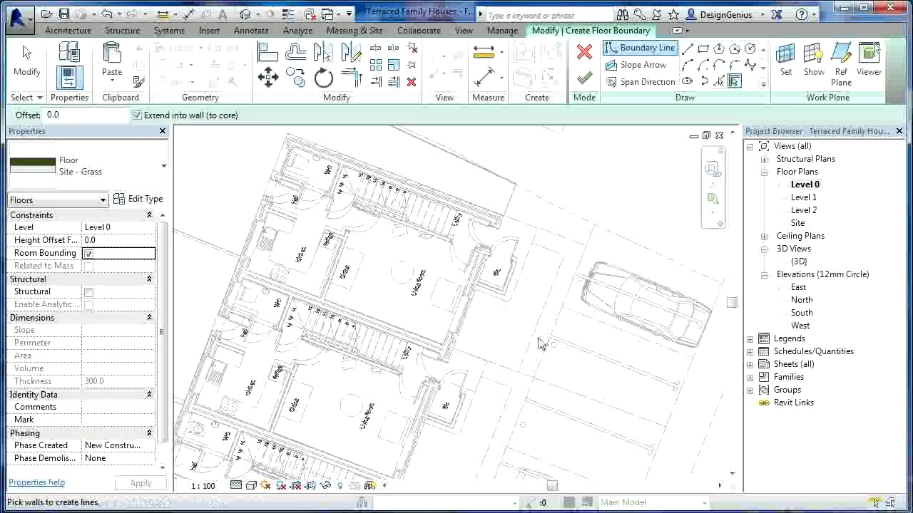
pyautogui.click(686, 50)
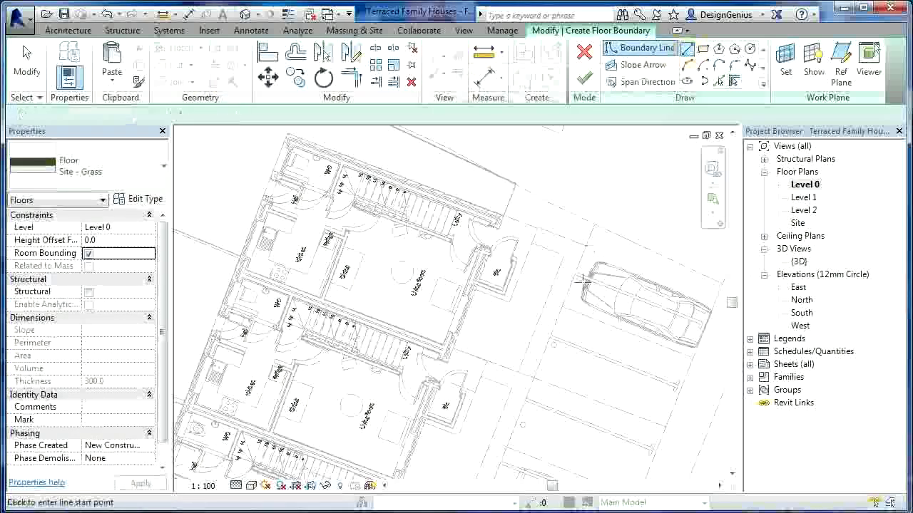
pyautogui.click(532, 245)
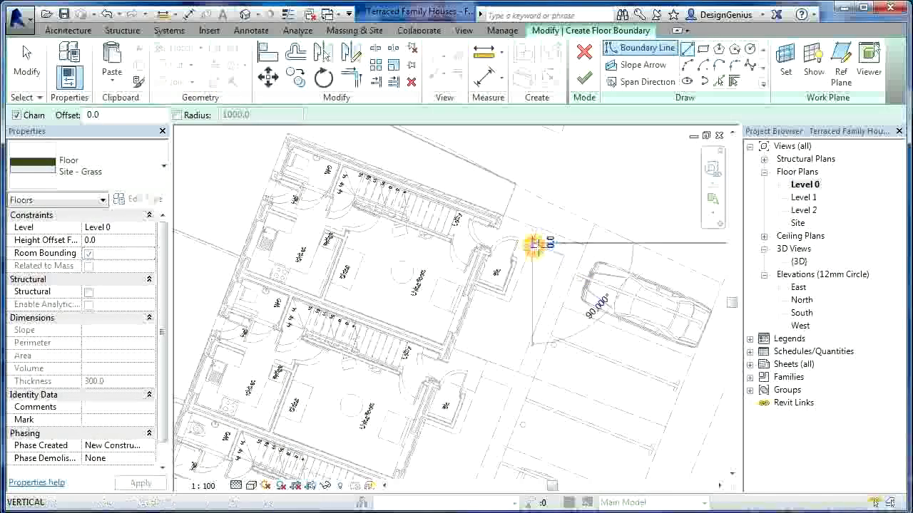
pyautogui.click(563, 256)
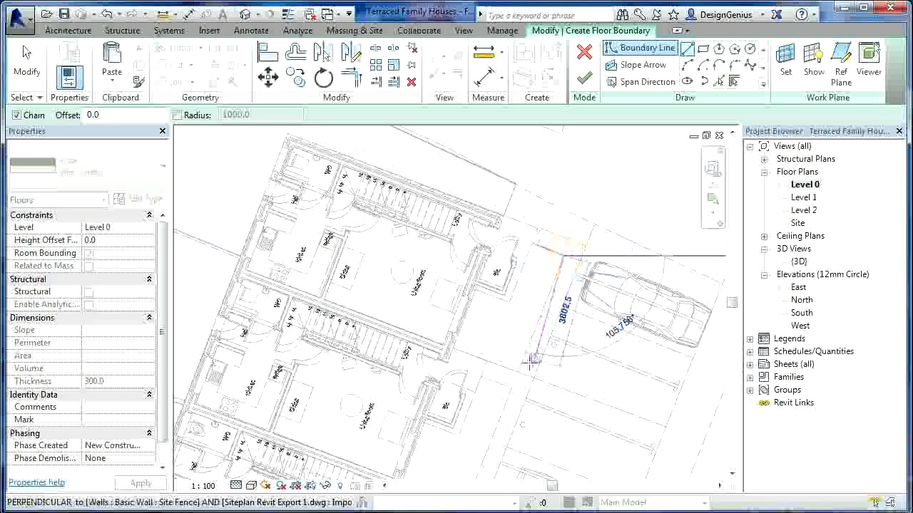
pyautogui.click(520, 372)
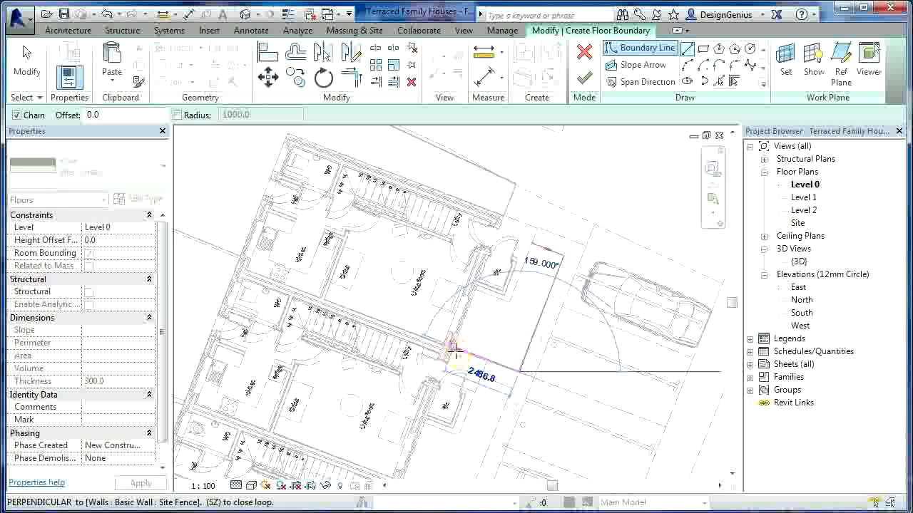
pyautogui.click(455, 353)
# Close the boundary with lines along the house's front wall and around the bin store, and finish the floor sketch.
pyautogui.scroll(4, 479, 316)
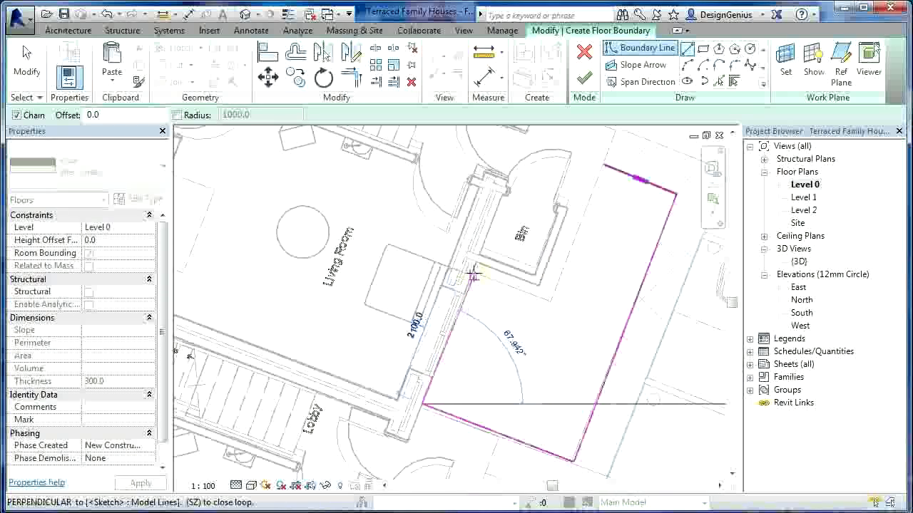
pyautogui.click(473, 274)
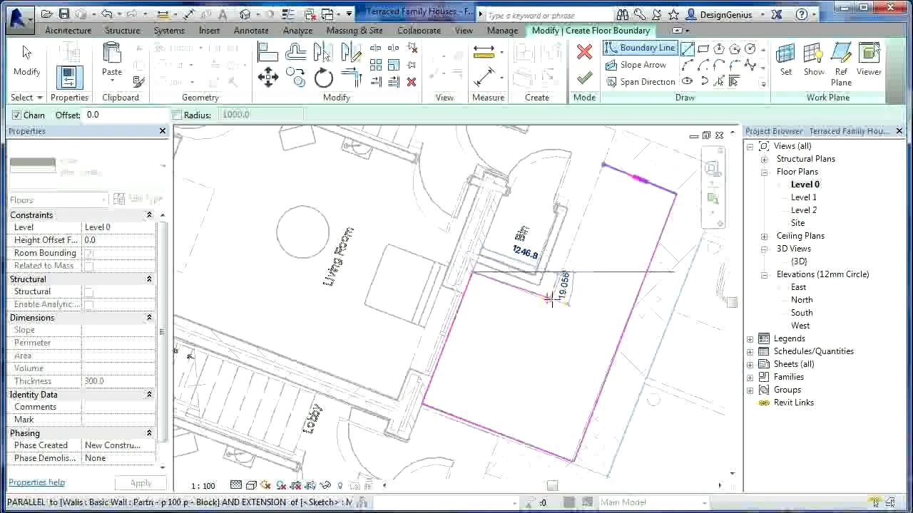
pyautogui.click(552, 302)
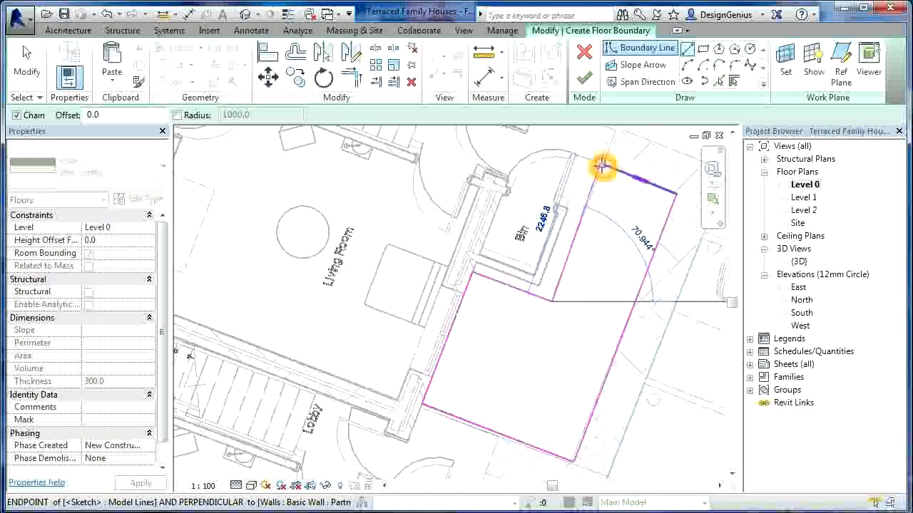
pyautogui.click(602, 166)
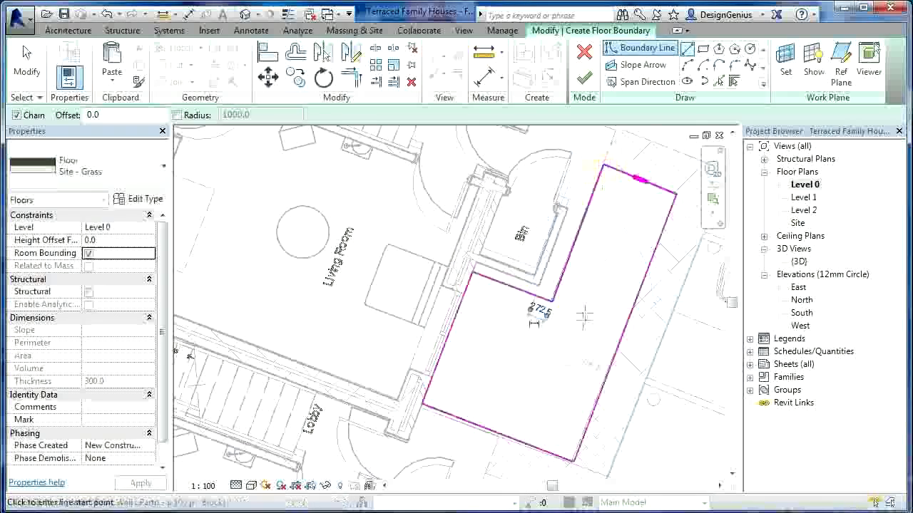
pyautogui.click(586, 79)
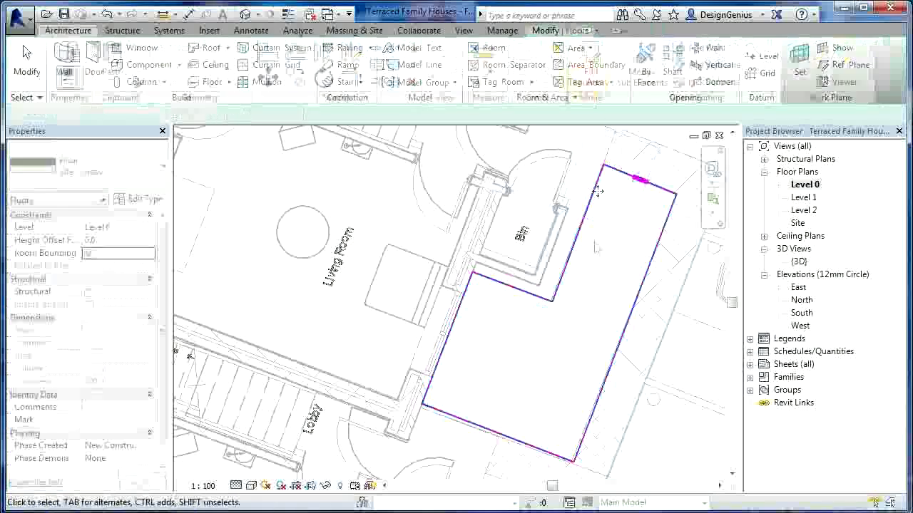
# Start another Site - Grass floor at the middle house and draw boundary lines along its front garden path edges to the front wall.
pyautogui.scroll(-3, 524, 243)
pyautogui.scroll(-2, 525, 242)
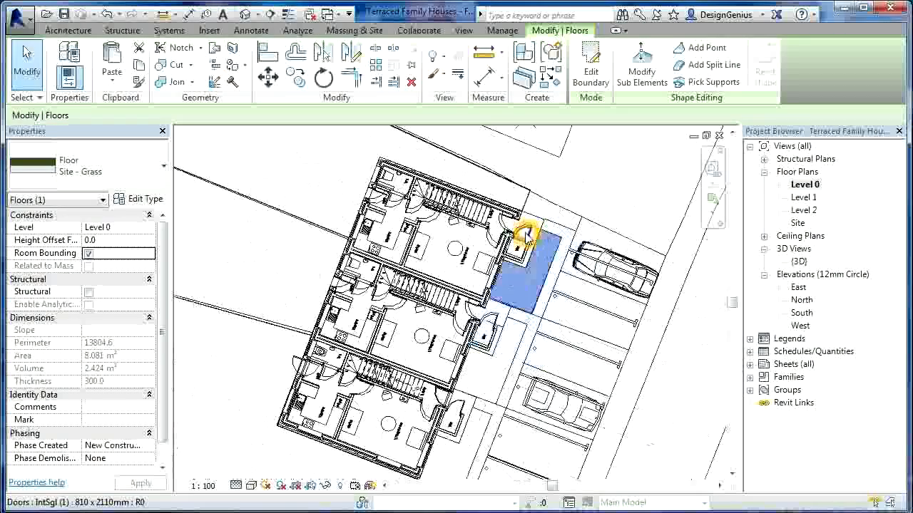
pyautogui.scroll(4, 519, 278)
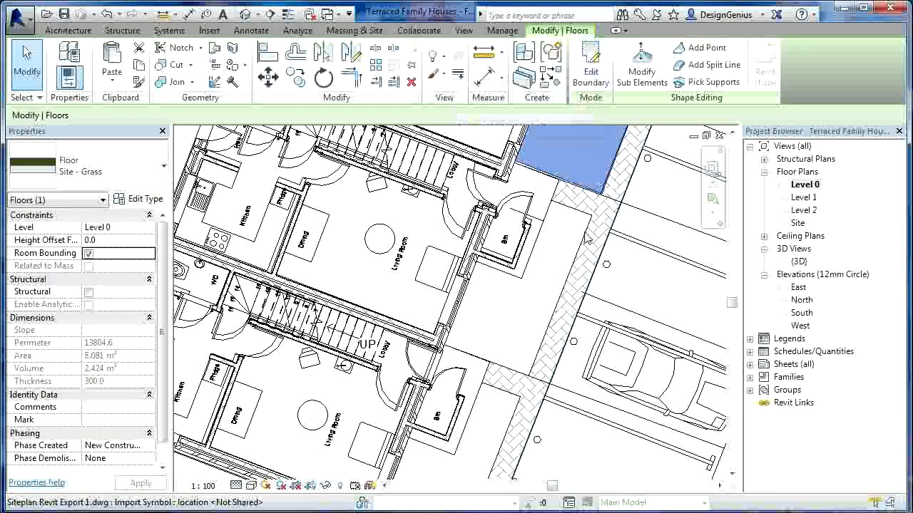
pyautogui.scroll(-1, 563, 223)
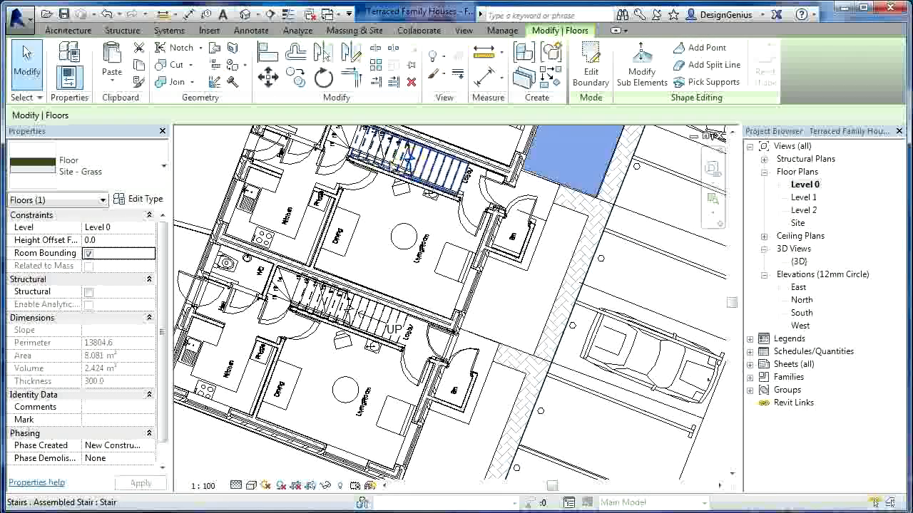
pyautogui.click(480, 173)
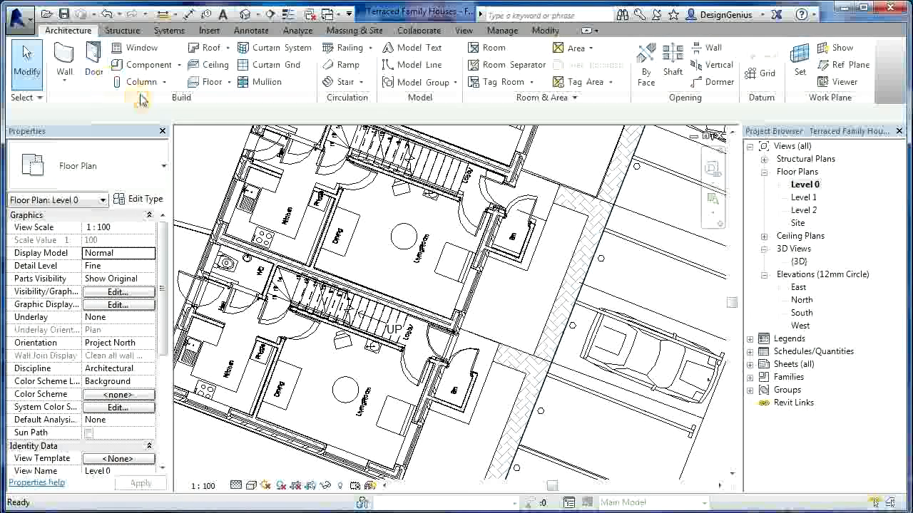
pyautogui.click(209, 82)
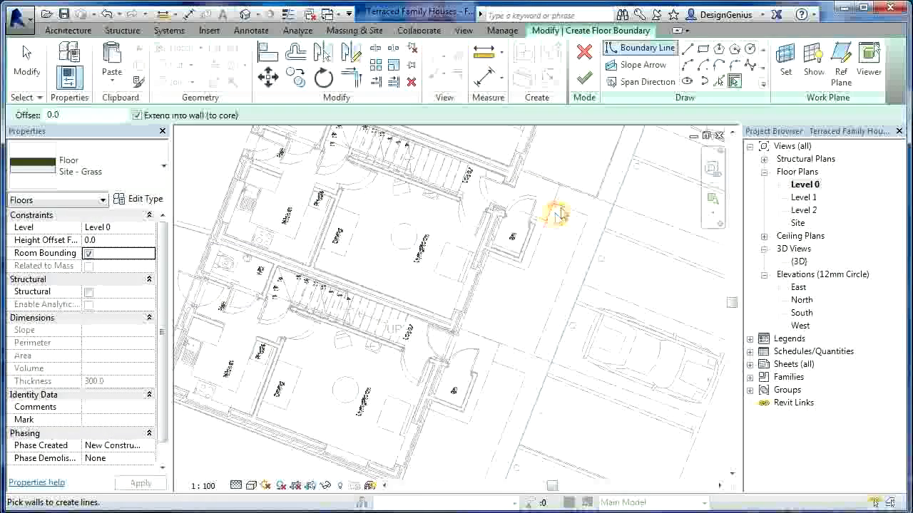
pyautogui.click(687, 48)
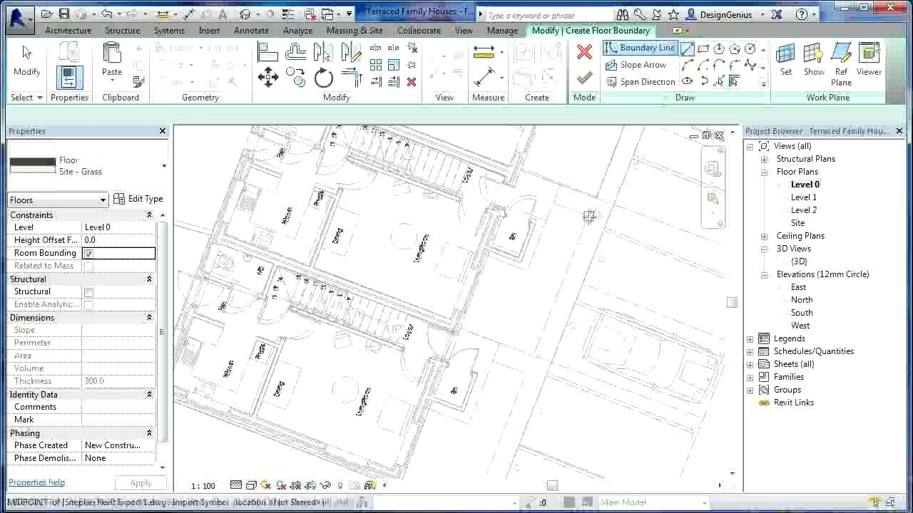
pyautogui.click(553, 204)
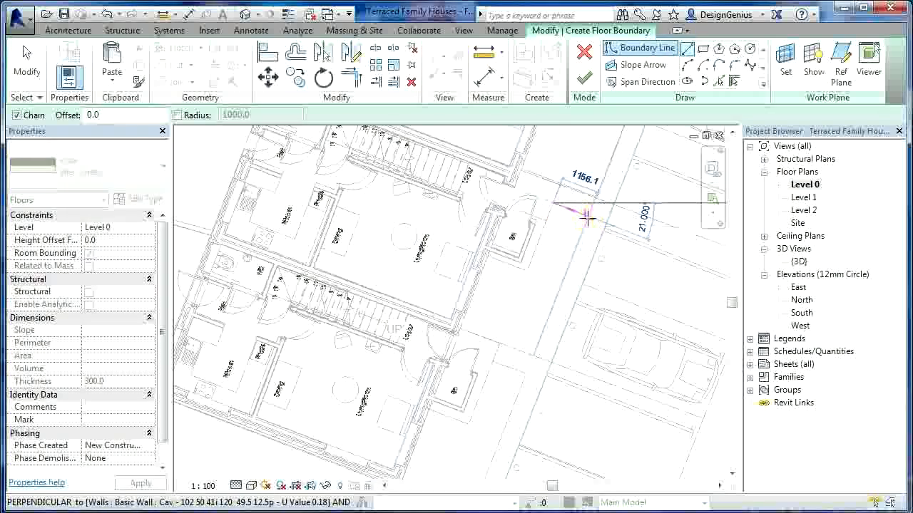
pyautogui.click(587, 217)
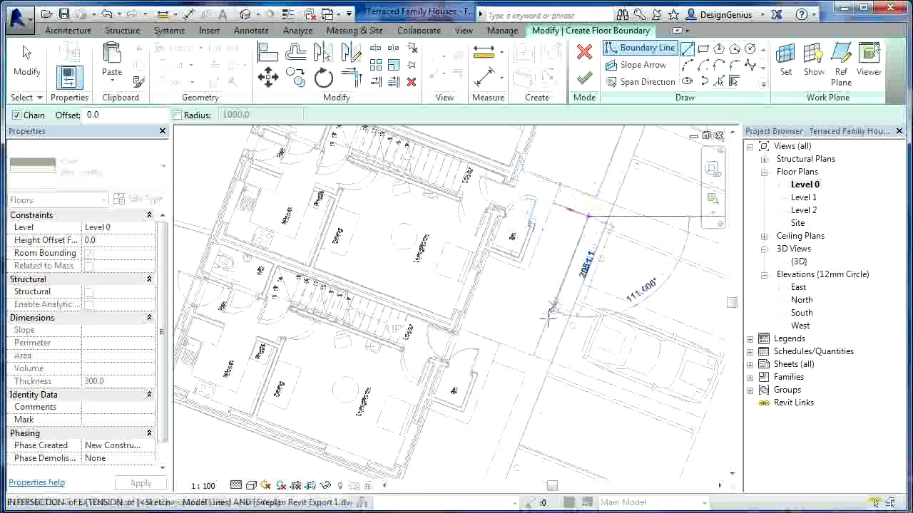
pyautogui.click(532, 357)
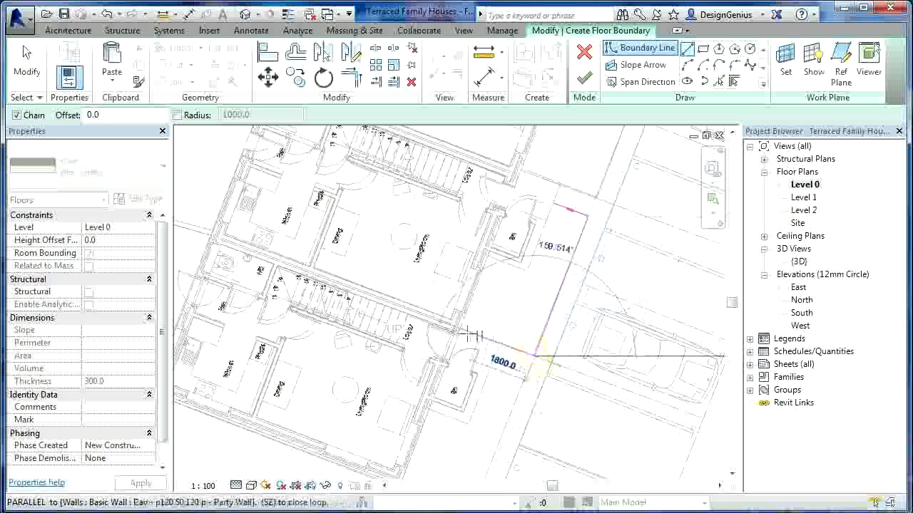
pyautogui.click(457, 333)
# Close the loop along the middle house's front wall and around its bin store, and leave the line tool.
pyautogui.scroll(4, 471, 256)
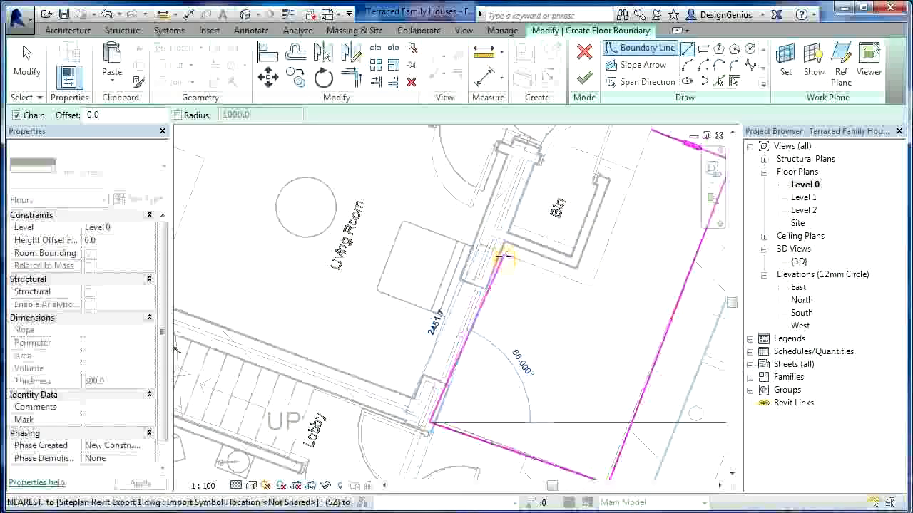
pyautogui.click(497, 255)
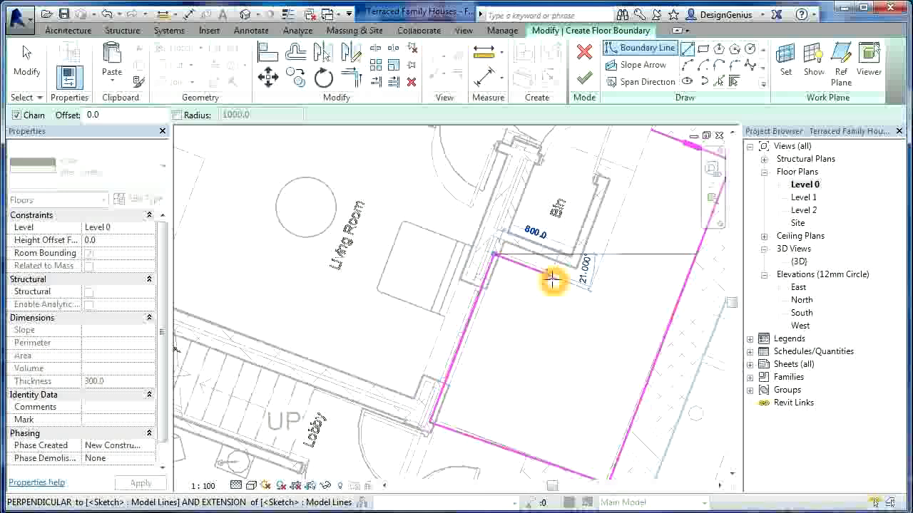
pyautogui.click(593, 290)
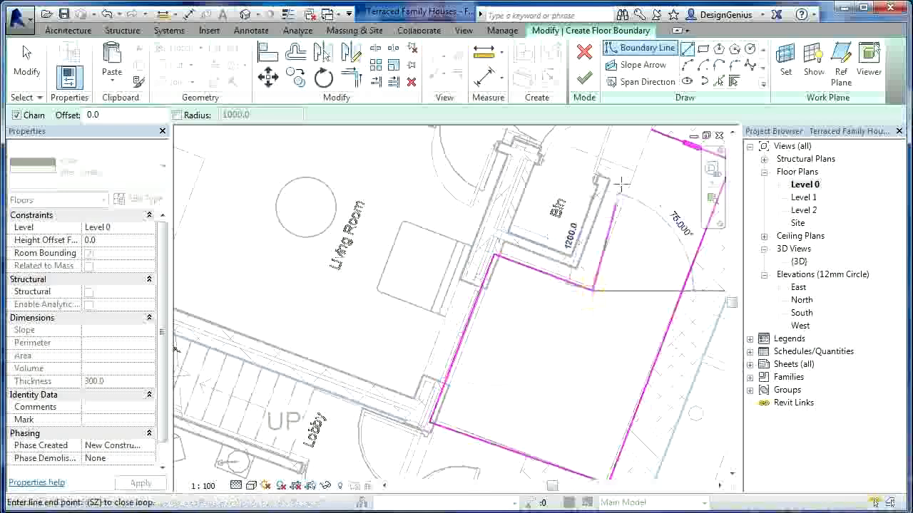
pyautogui.click(652, 132)
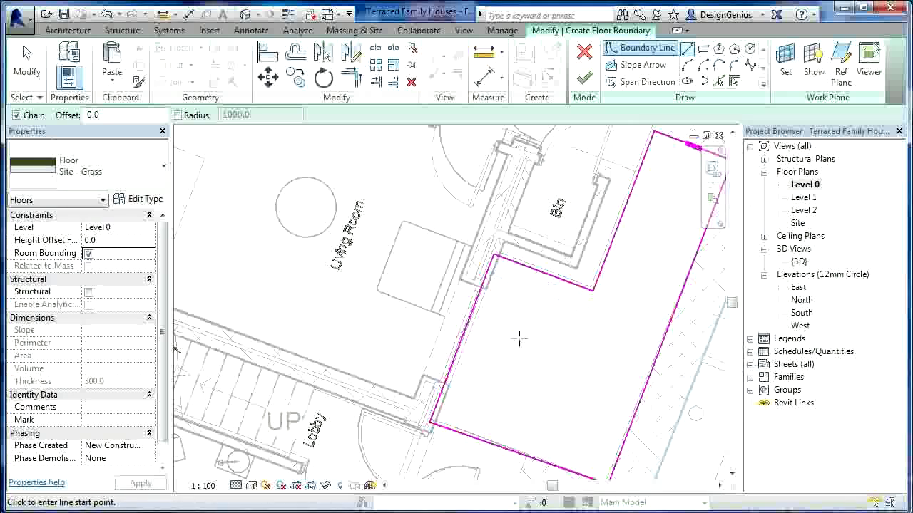
pyautogui.press('Escape')
# Shift the boundary lines beside the middle house's front wall and bin store onto the adjacent wall and paving edges, and finish the floor sketch.
pyautogui.click(460, 340)
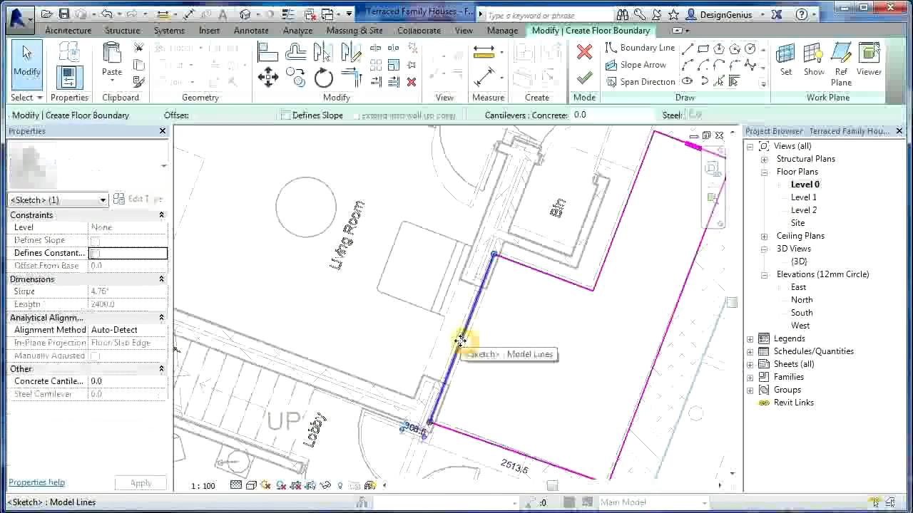
pyautogui.moveTo(470, 345); pyautogui.dragTo(469, 348)
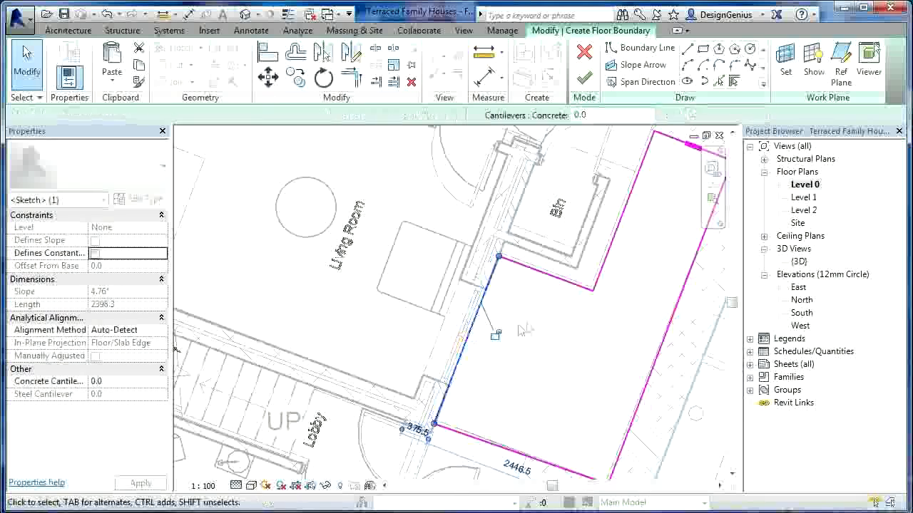
pyautogui.scroll(2, 685, 146)
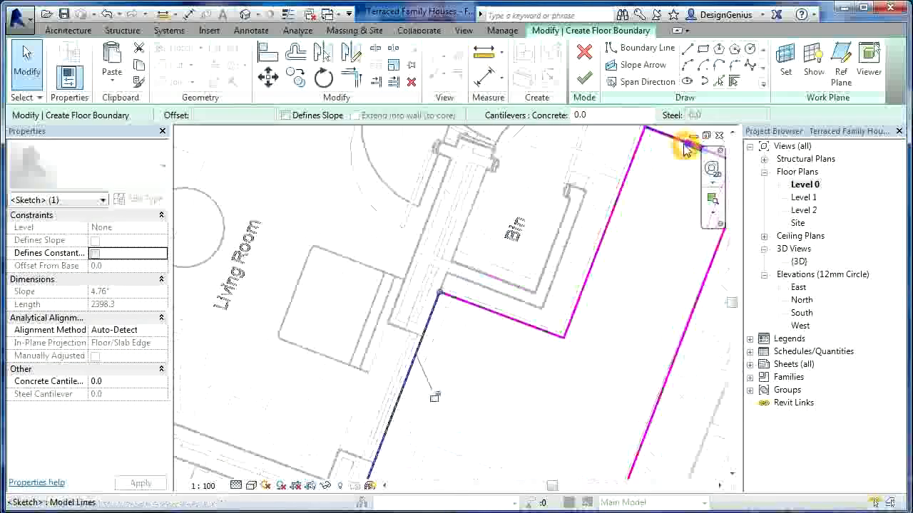
pyautogui.click(600, 248)
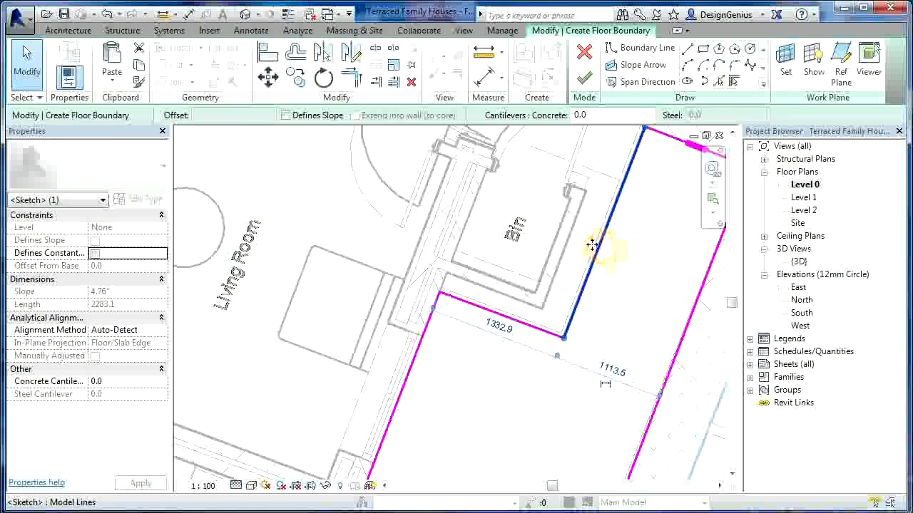
pyautogui.moveTo(592, 245); pyautogui.dragTo(598, 254)
pyautogui.click(514, 321)
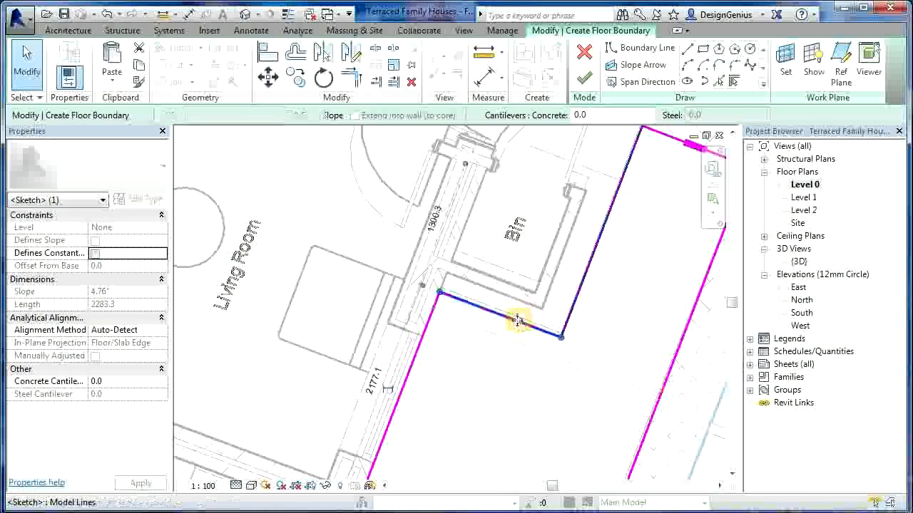
pyautogui.moveTo(519, 312); pyautogui.dragTo(519, 320)
pyautogui.scroll(-4, 518, 318)
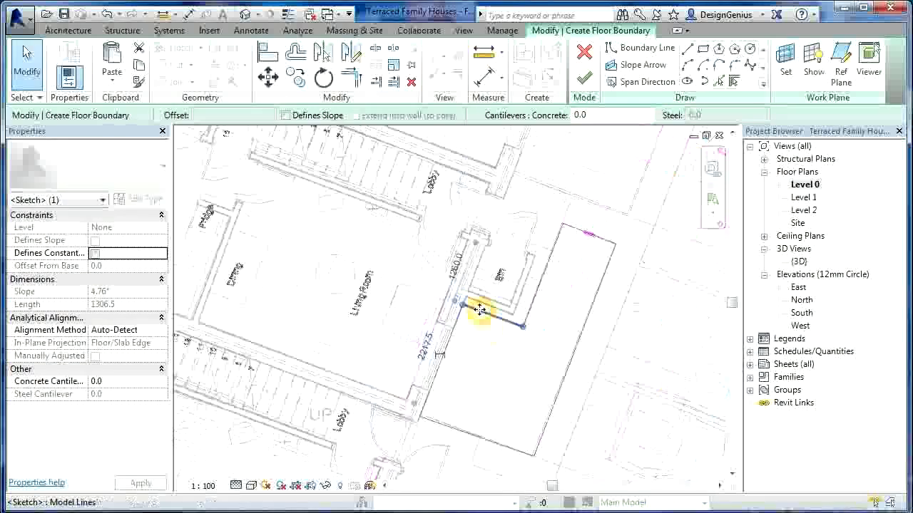
pyautogui.click(590, 82)
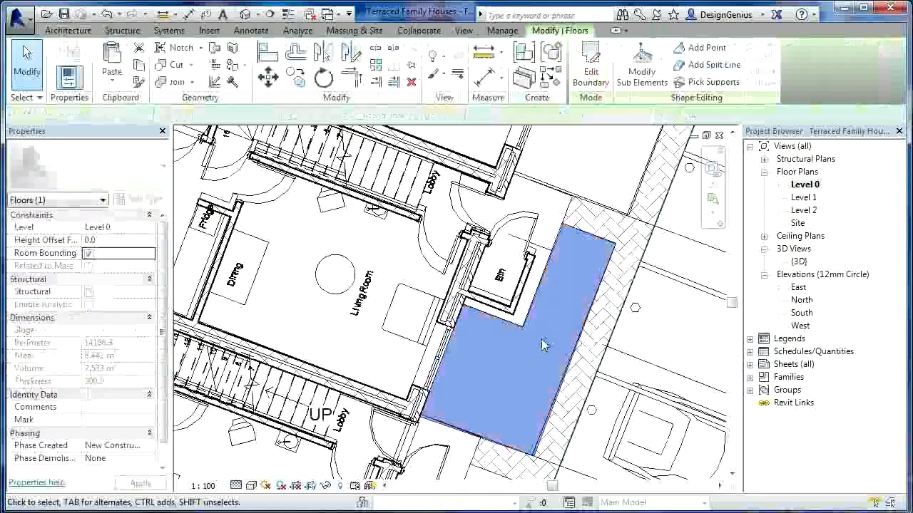
# Start another Site - Grass floor at the end house and draw a boundary line about 950 mm long across its front garden end.
pyautogui.scroll(-5, 510, 275)
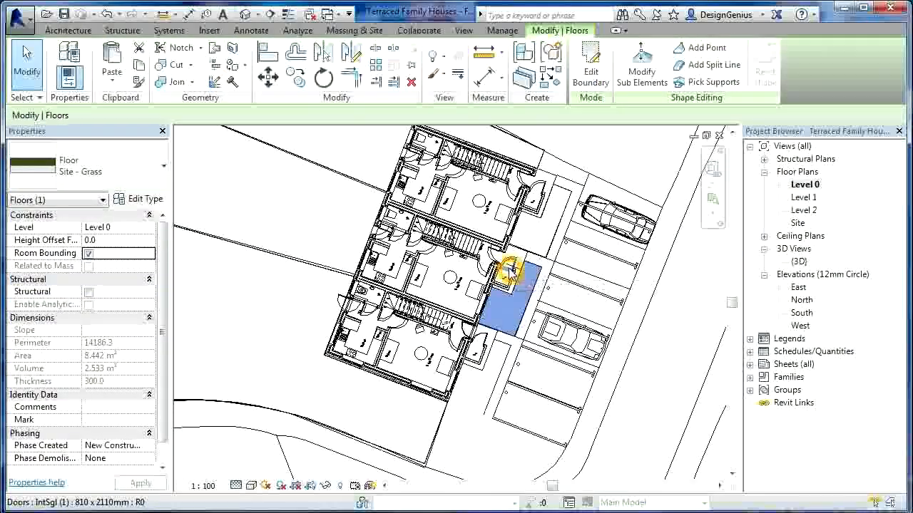
pyautogui.scroll(-1, 508, 271)
pyautogui.scroll(1, 510, 457)
pyautogui.scroll(2, 511, 460)
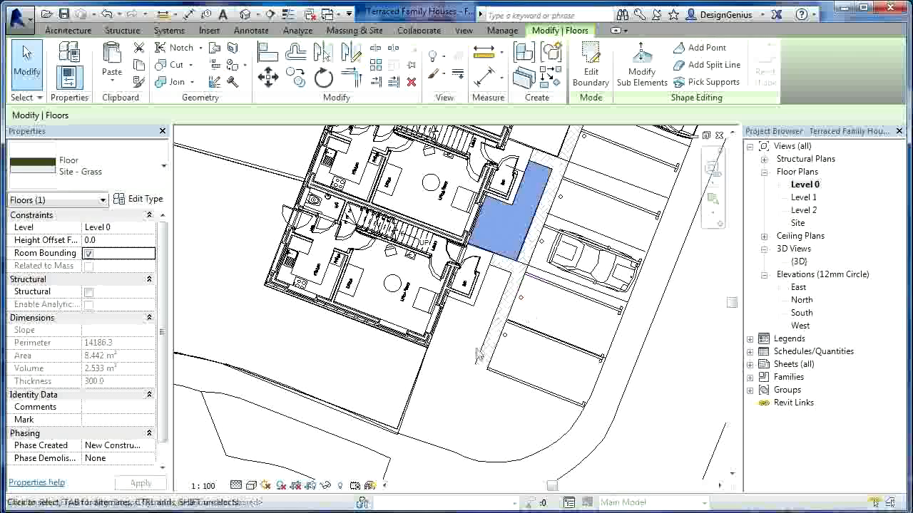
pyautogui.press('Escape')
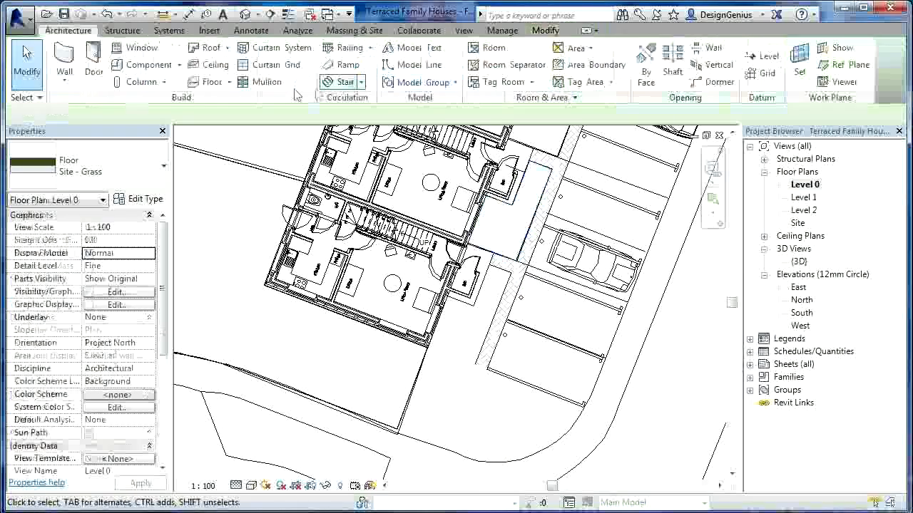
pyautogui.click(211, 84)
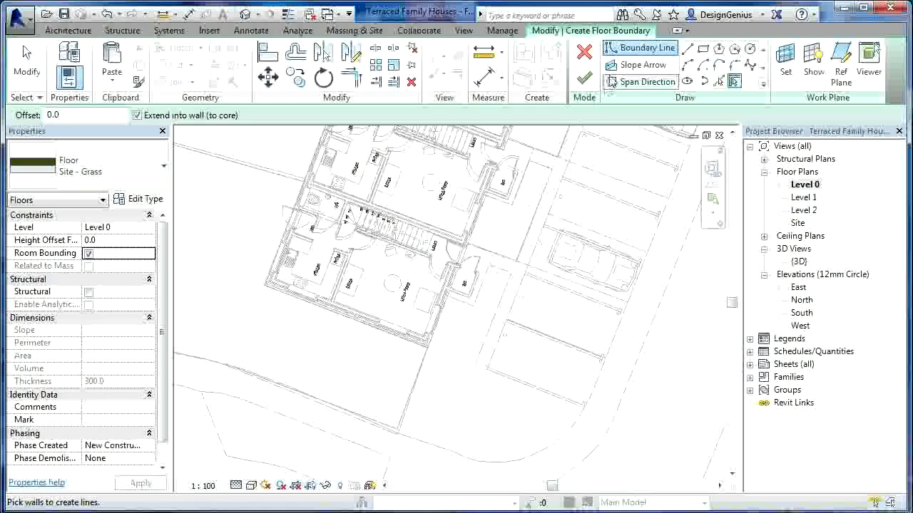
pyautogui.click(687, 48)
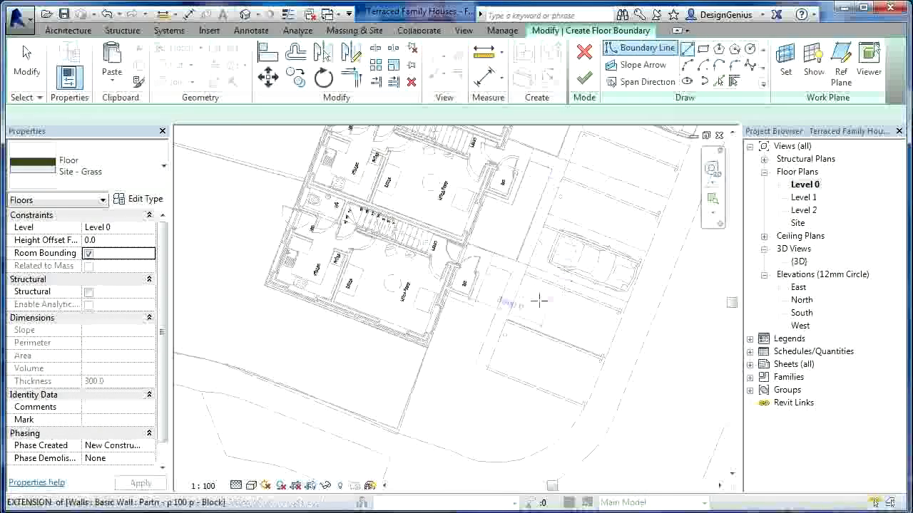
pyautogui.scroll(4, 490, 266)
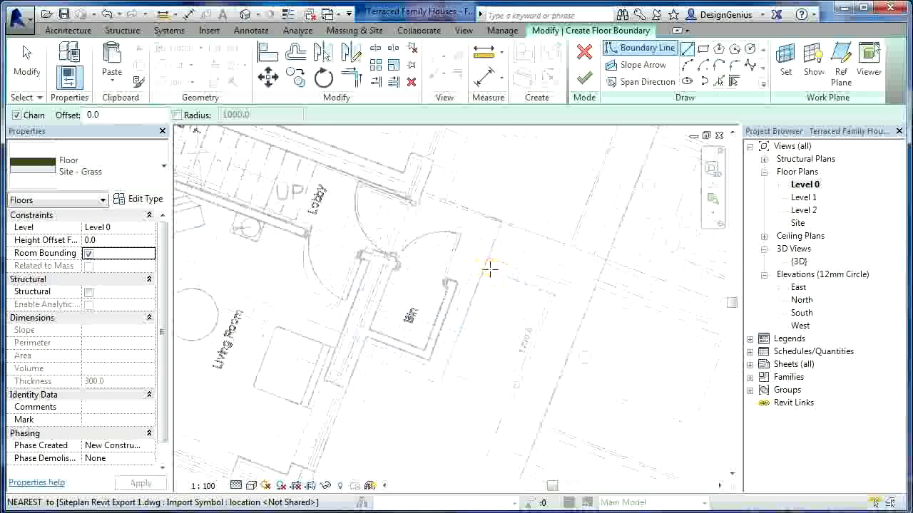
pyautogui.click(488, 259)
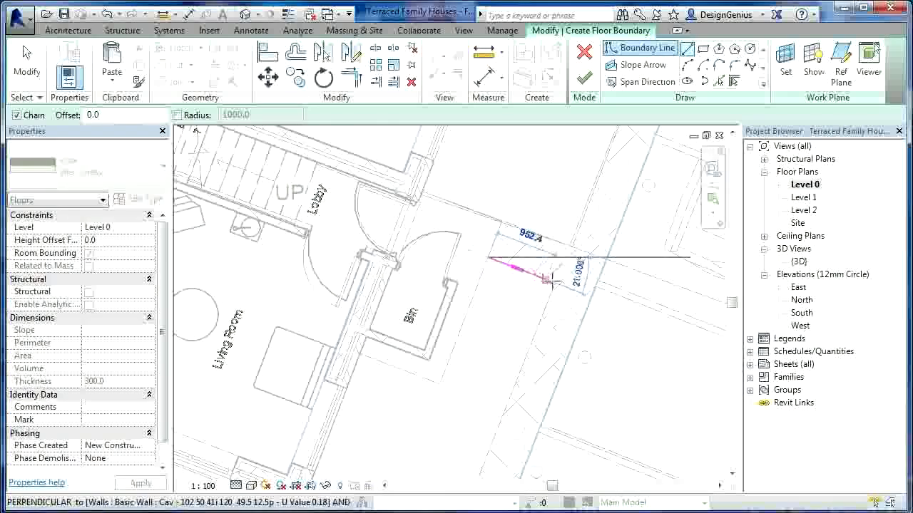
pyautogui.click(555, 281)
# Draw boundary lines about 4600 mm along the end house's paving edge and 5400 mm along the last parking bay.
pyautogui.scroll(-5, 512, 360)
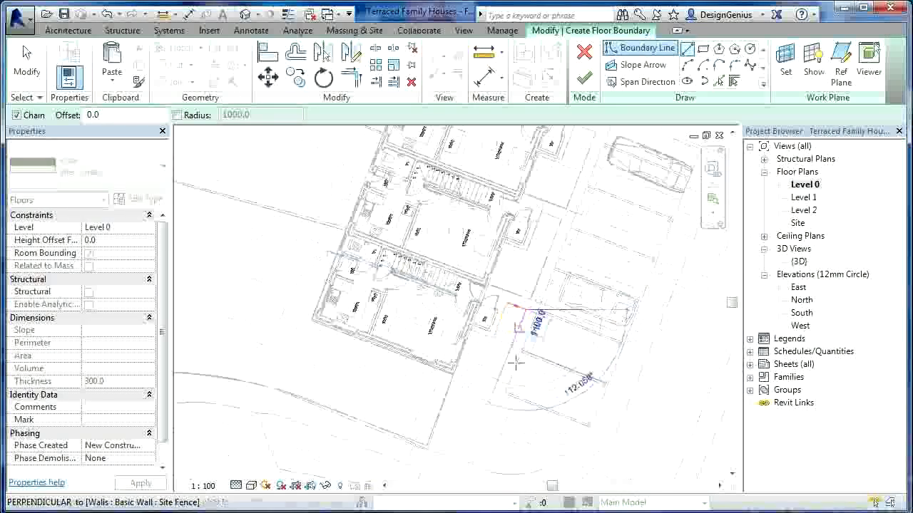
pyautogui.click(484, 368)
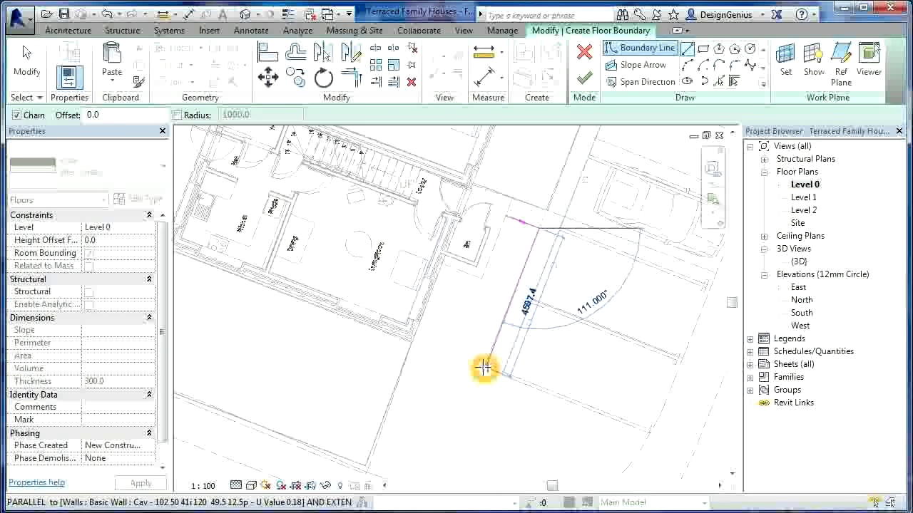
pyautogui.click(645, 432)
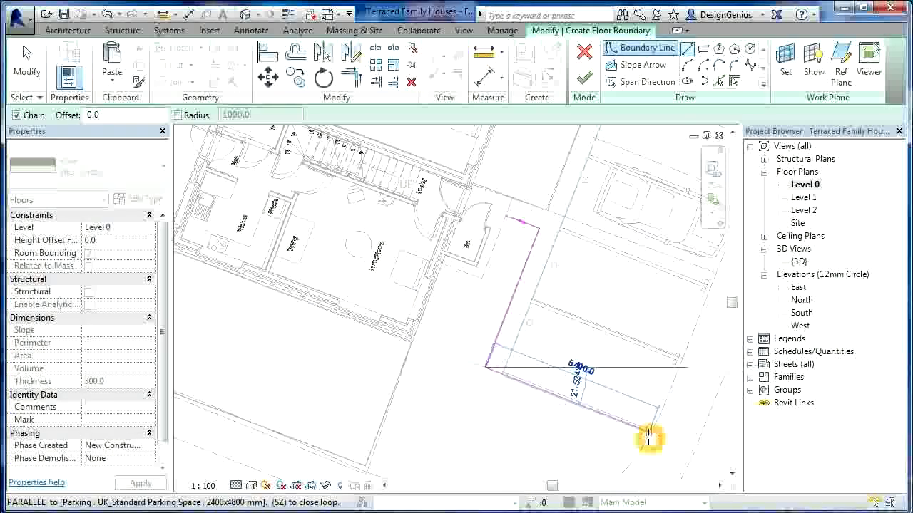
# Draw a start-end-radius arc from the parking bay's outer corner along the curved road edge to where it straightens.
pyautogui.scroll(-3, 646, 436)
pyautogui.scroll(2, 636, 417)
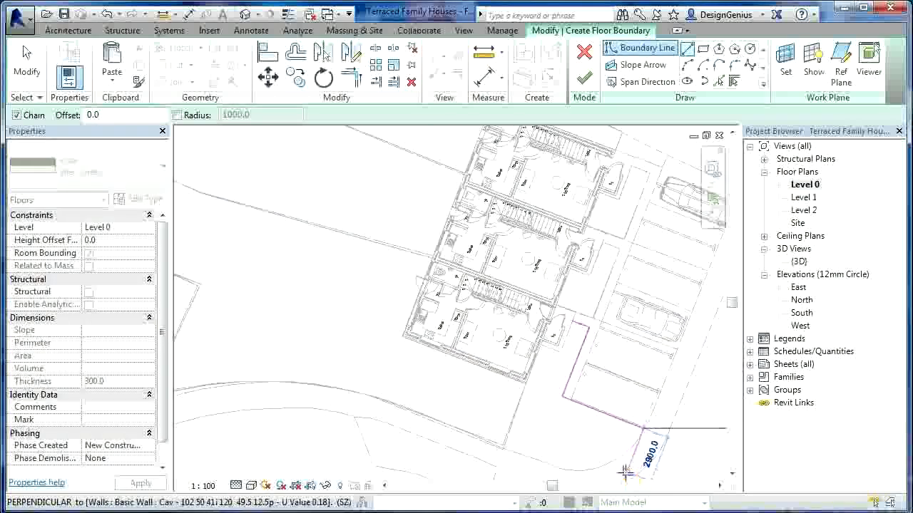
pyautogui.scroll(2, 620, 473)
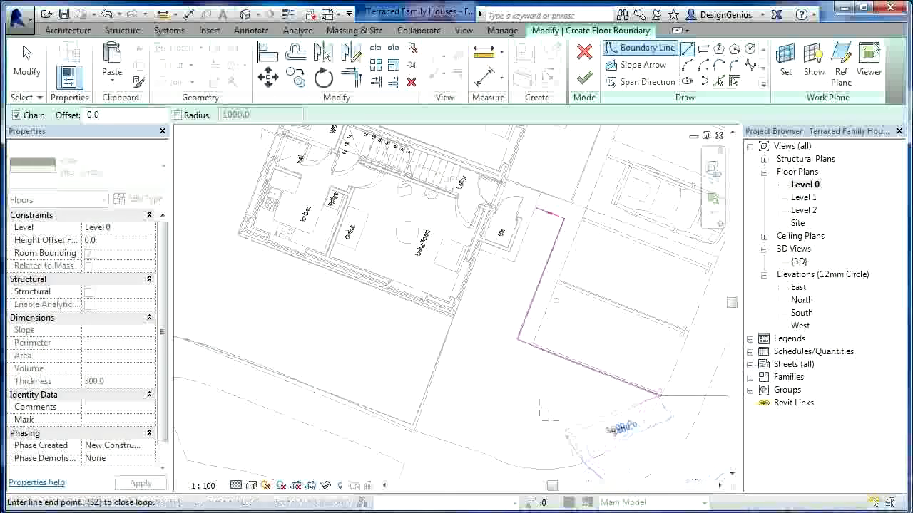
pyautogui.click(687, 66)
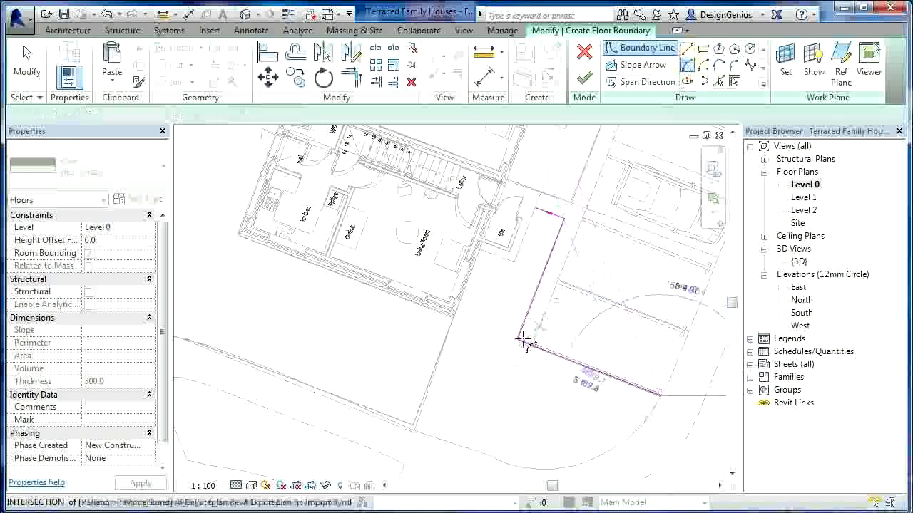
pyautogui.click(504, 464)
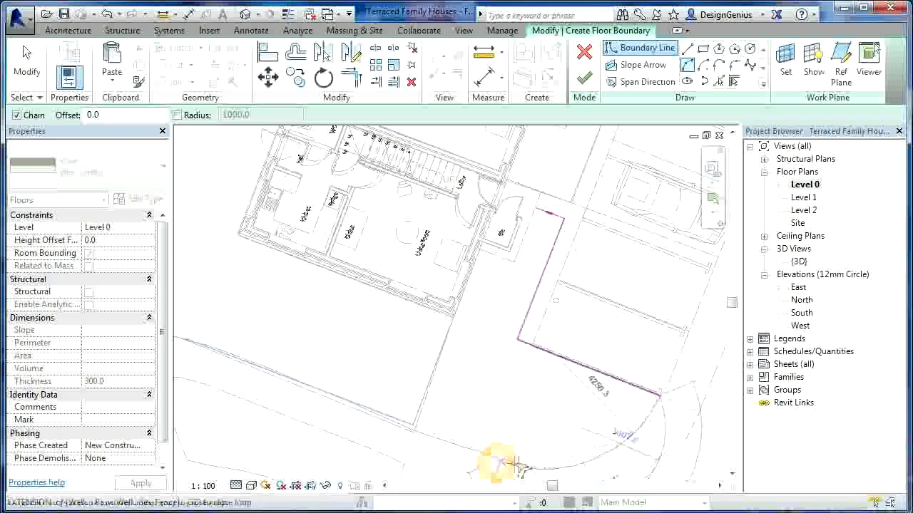
pyautogui.click(557, 465)
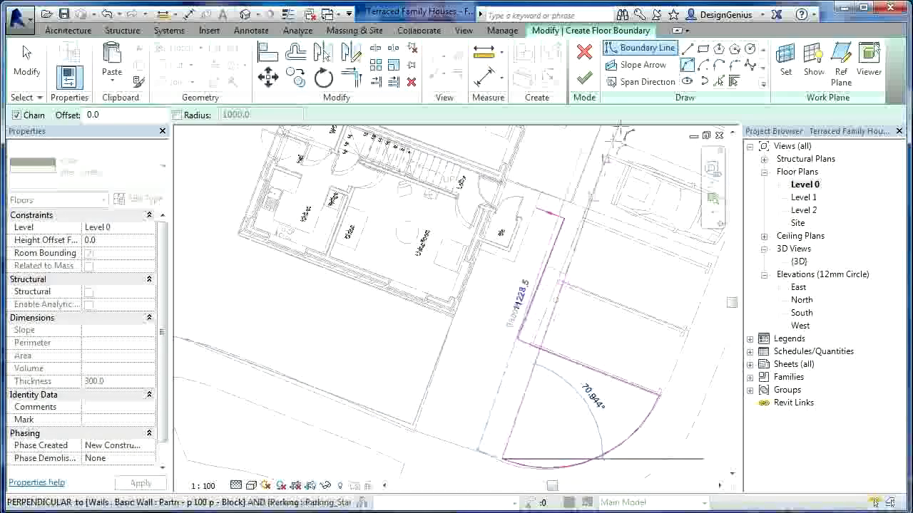
# Draw boundary lines 3300 mm along the road edge to the fence corner and about 6700 mm along the fence and front wall.
pyautogui.click(687, 47)
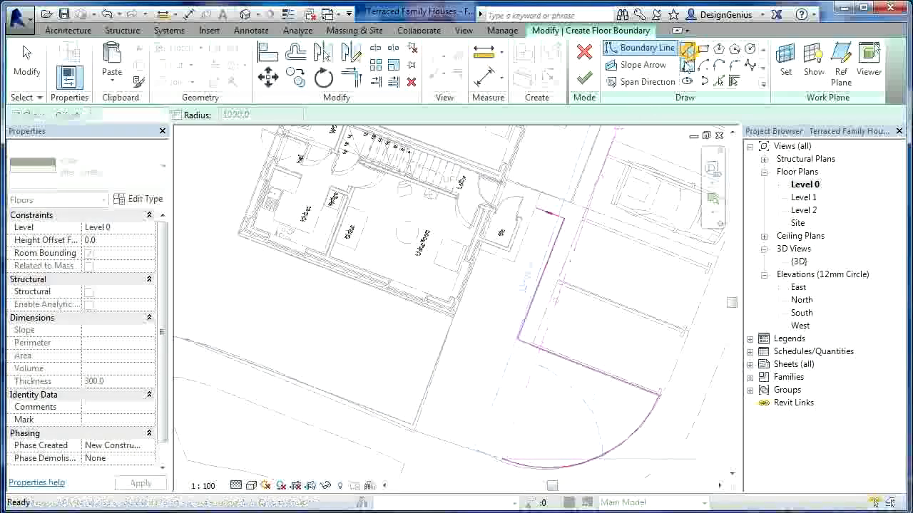
pyautogui.click(417, 433)
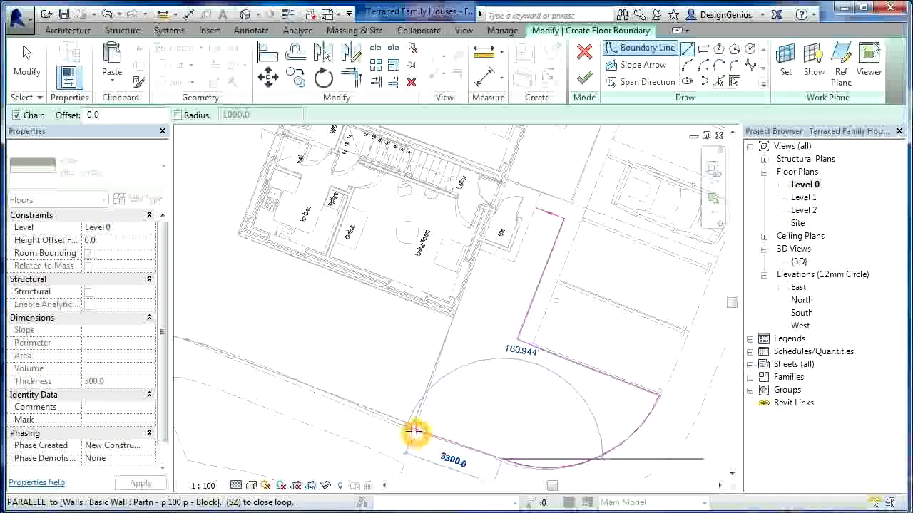
pyautogui.click(482, 253)
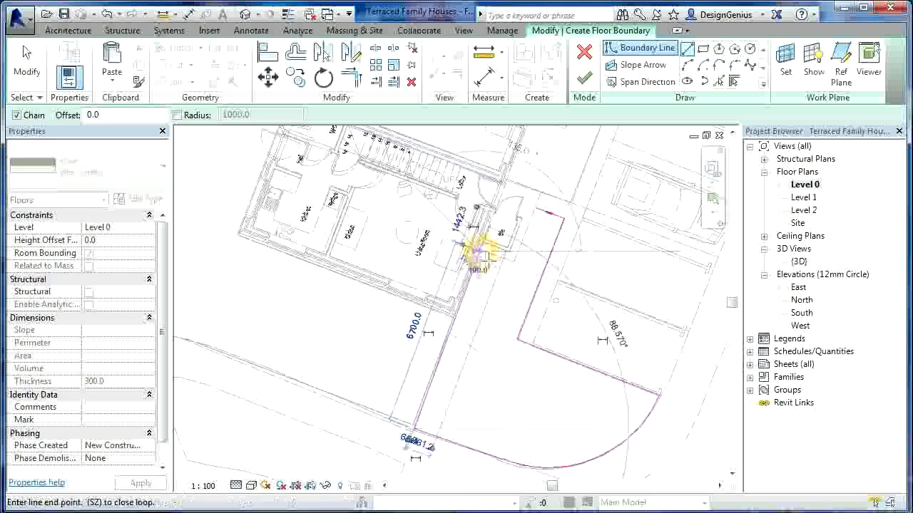
pyautogui.click(479, 251)
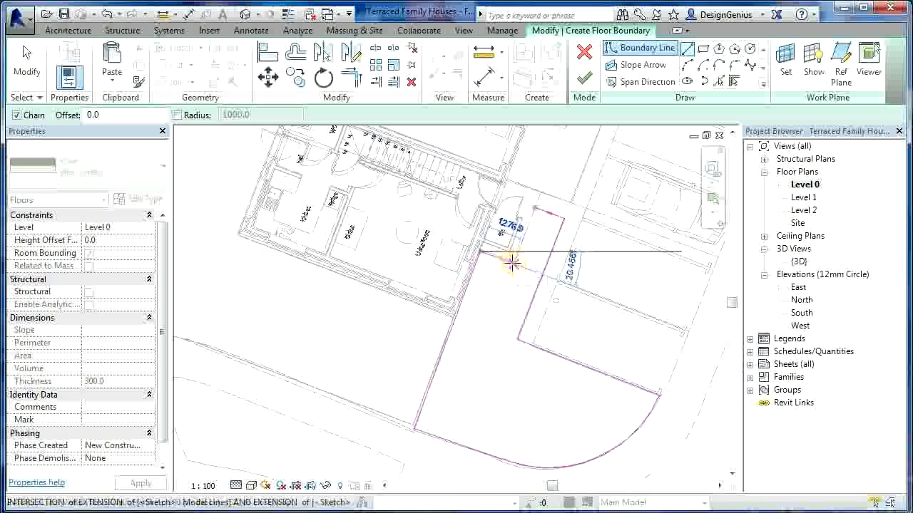
# Close the boundary loop with lines around the end house's bin store paving, and leave the line tool.
pyautogui.scroll(5, 514, 264)
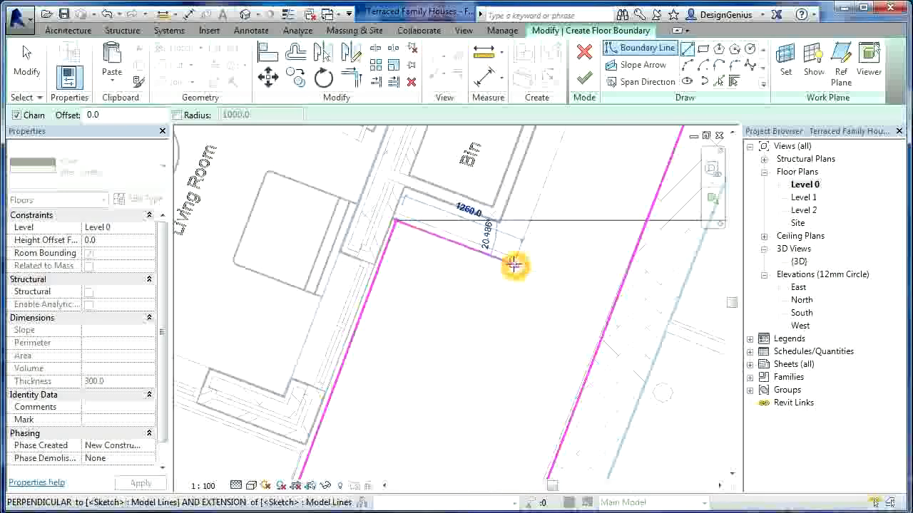
pyautogui.click(513, 264)
pyautogui.scroll(-5, 514, 264)
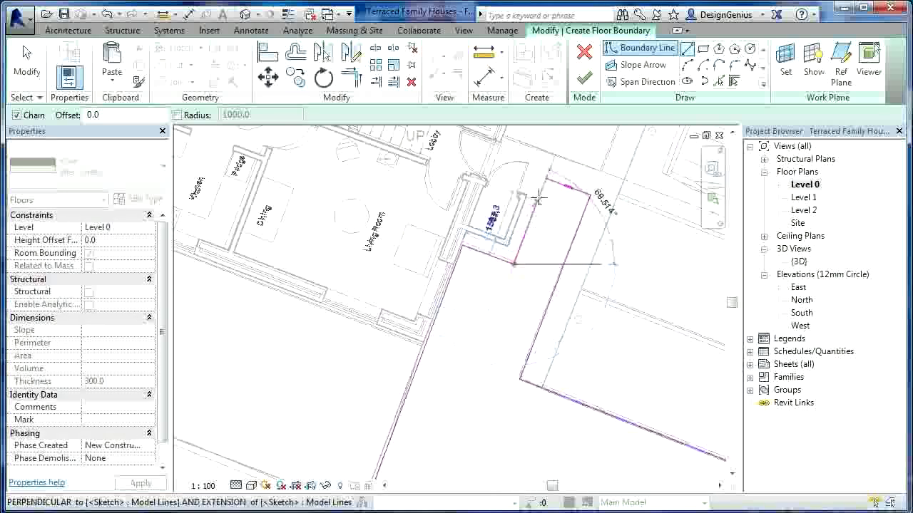
pyautogui.click(546, 178)
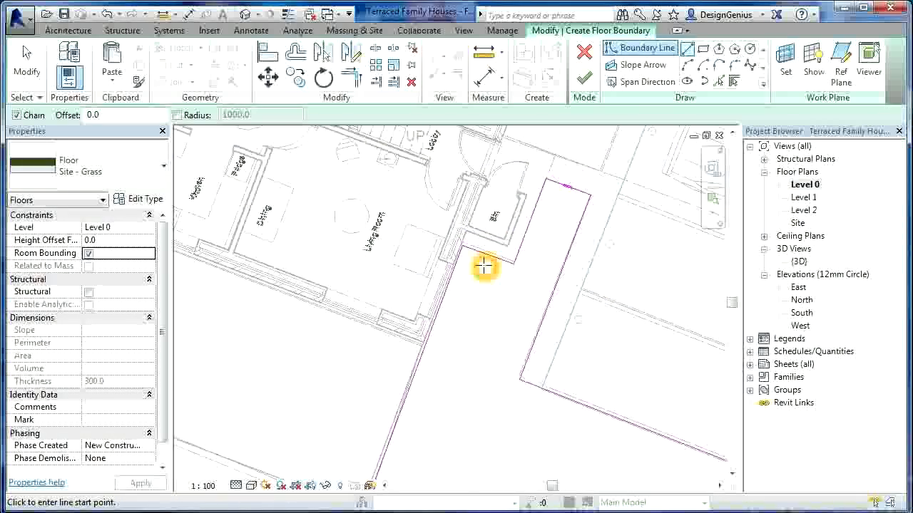
pyautogui.scroll(3, 484, 266)
pyautogui.press('Escape')
pyautogui.press('Escape')
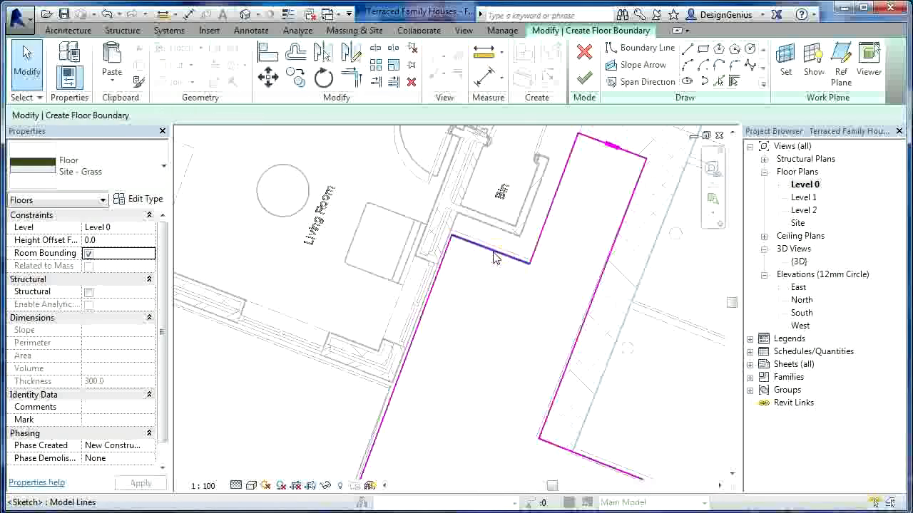
# Nudge the boundary line below the end house's bin store onto the adjacent paving edge.
pyautogui.click(496, 258)
pyautogui.scroll(3, 494, 257)
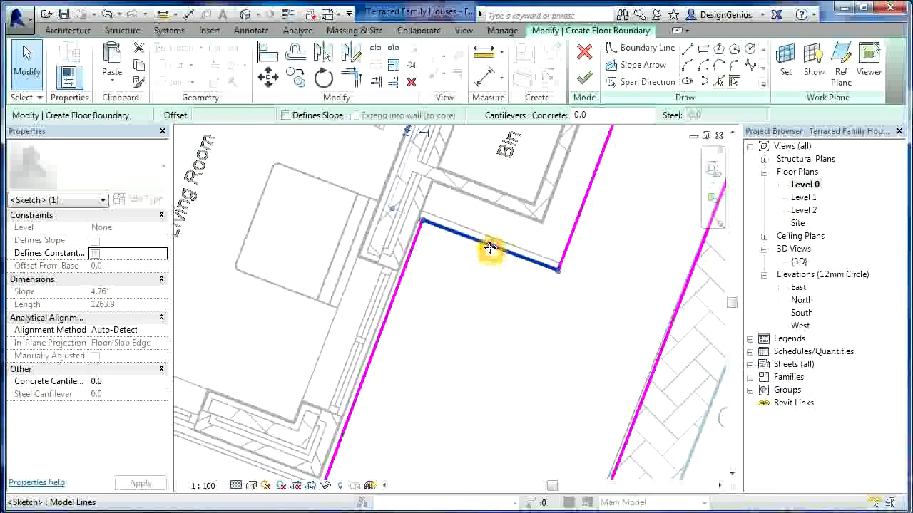
pyautogui.moveTo(497, 240); pyautogui.dragTo(497, 241)
pyautogui.scroll(-5, 485, 260)
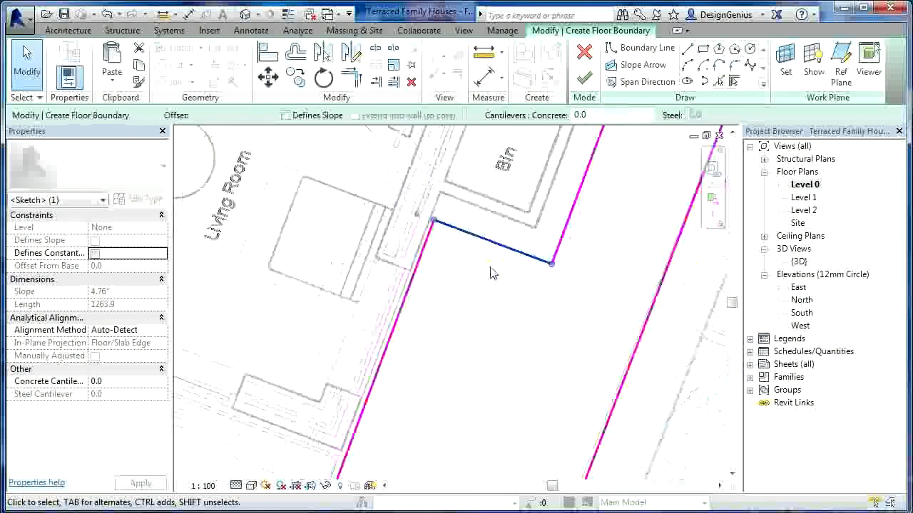
# Shift the long boundary line onto the end house's front wall and fence face, and finish the floor sketch.
pyautogui.scroll(-3, 428, 245)
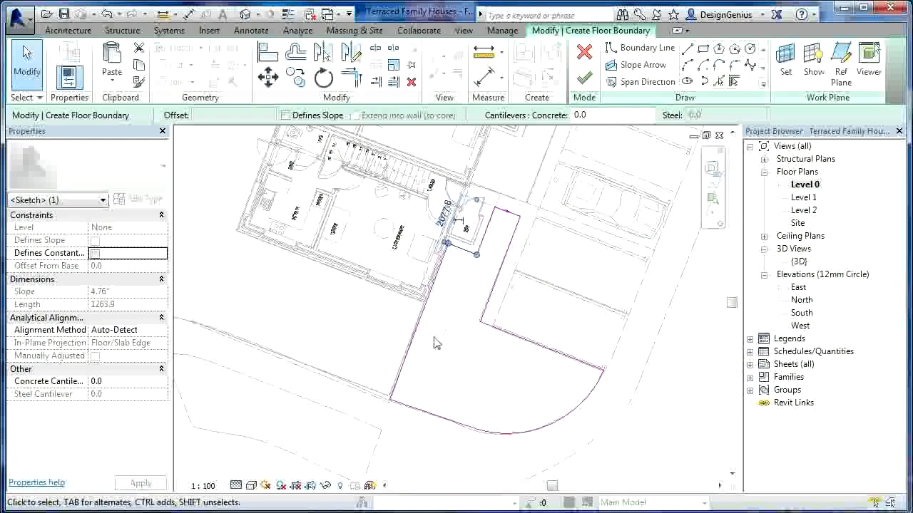
pyautogui.scroll(4, 426, 339)
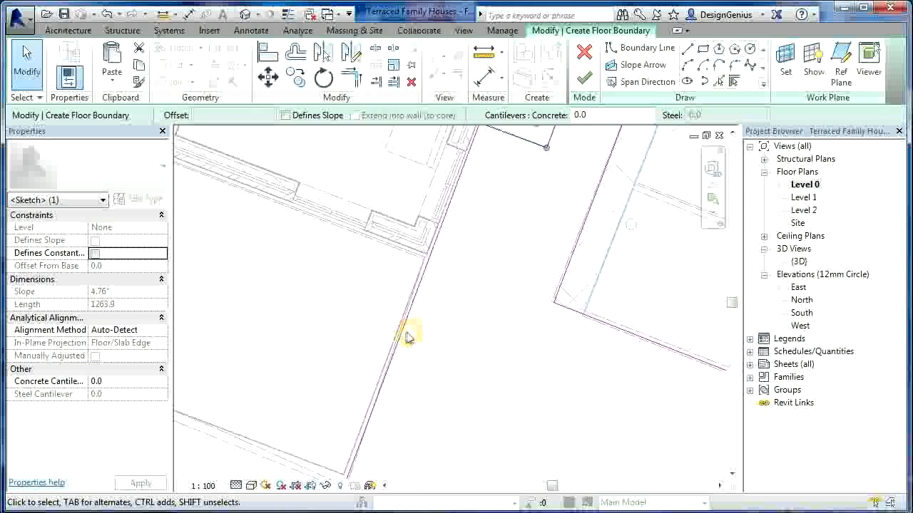
pyautogui.scroll(2, 421, 314)
pyautogui.click(398, 321)
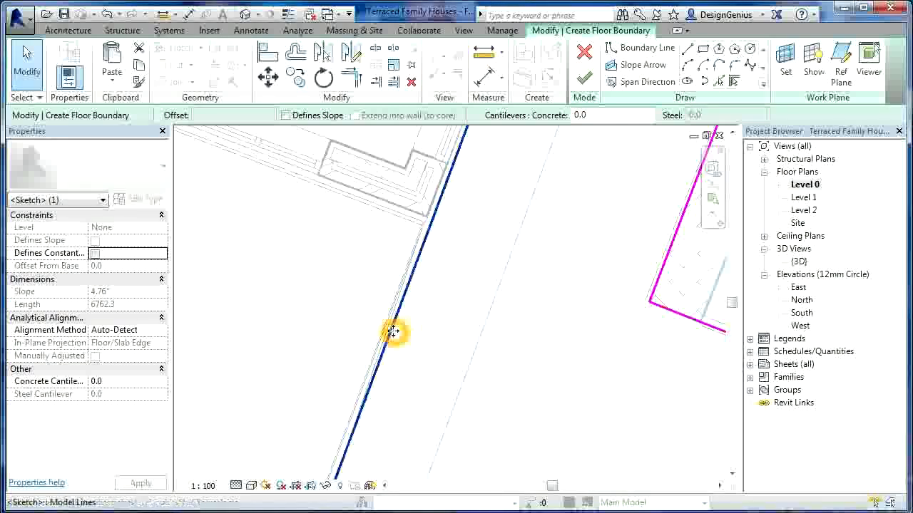
pyautogui.click(400, 338)
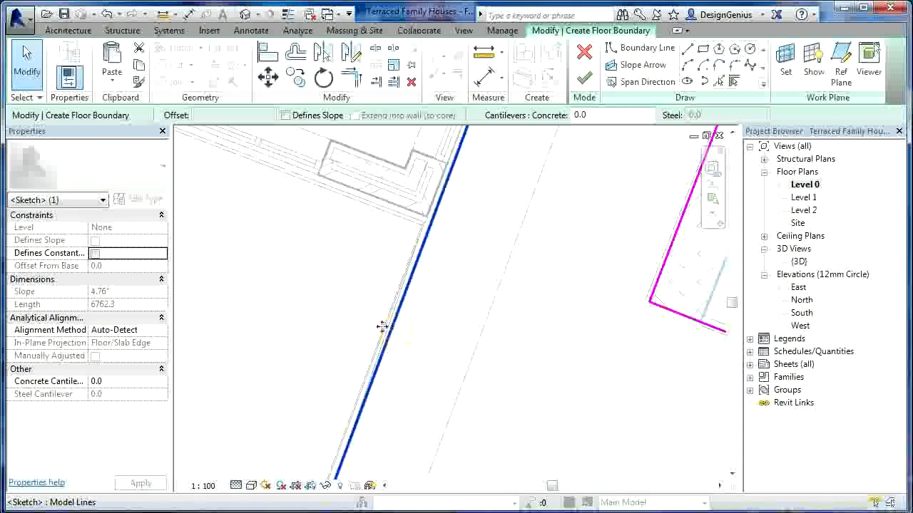
pyautogui.moveTo(383, 327)
pyautogui.mouseDown()
pyautogui.moveTo(373, 324)
pyautogui.moveTo(389, 333)
pyautogui.mouseUp()
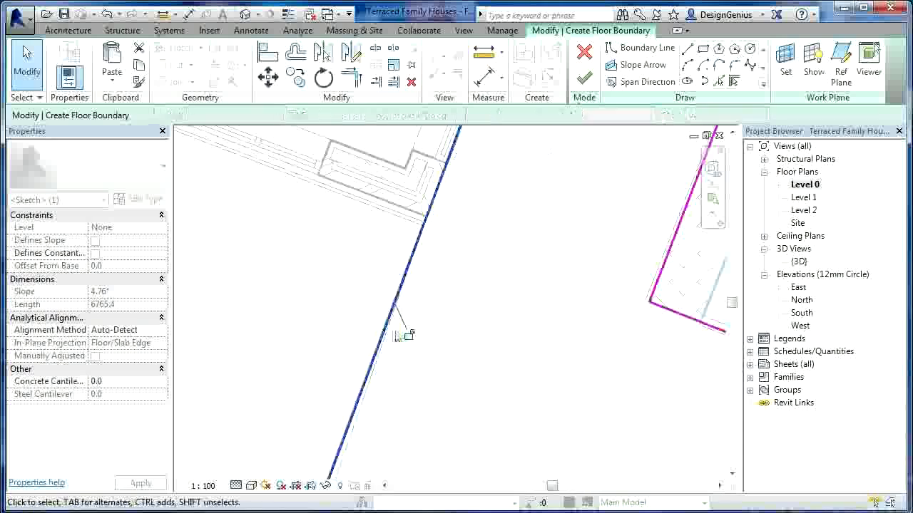
pyautogui.click(584, 77)
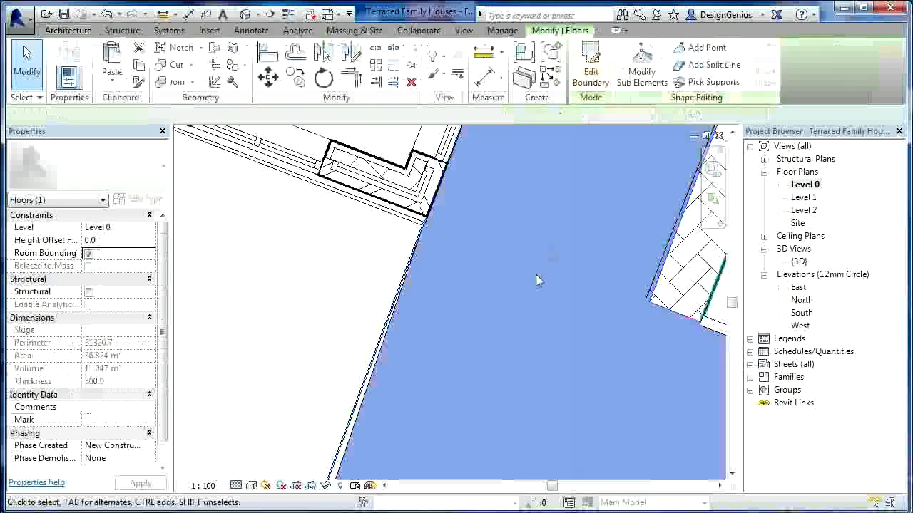
# Open the {3D} view and examine the grass floors in front of the terraced houses.
pyautogui.scroll(-5, 422, 279)
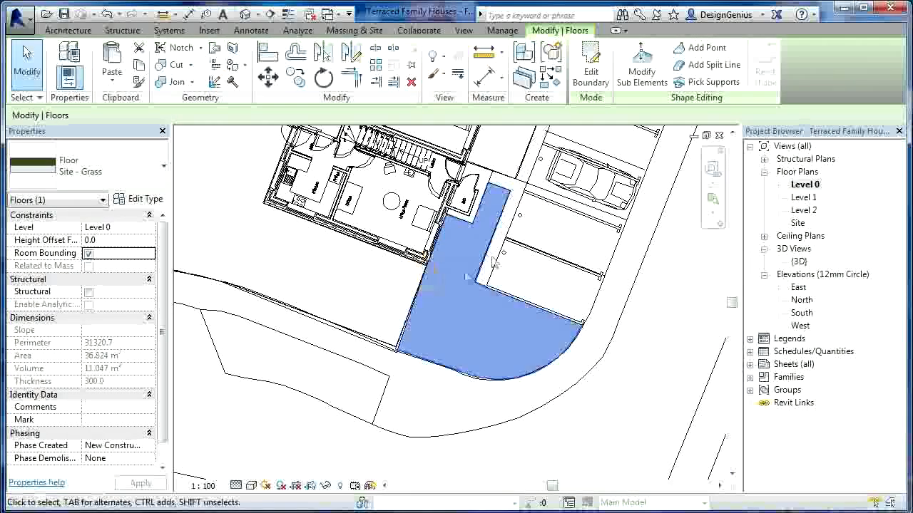
pyautogui.doubleClick(799, 263)
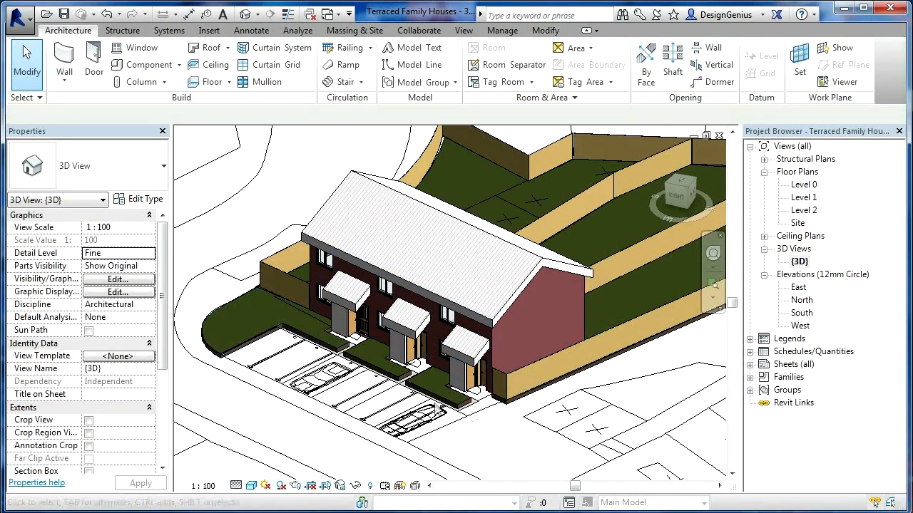
pyautogui.scroll(-2, 340, 403)
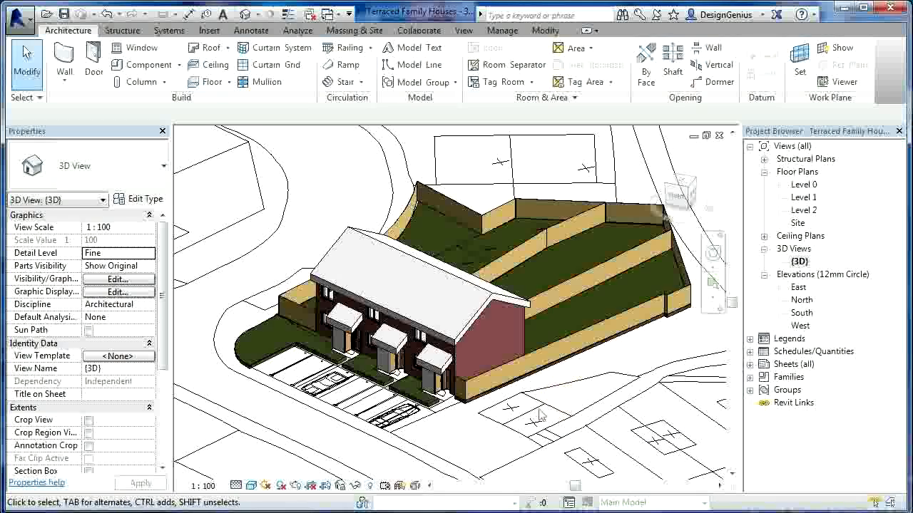
pyautogui.scroll(5, 452, 436)
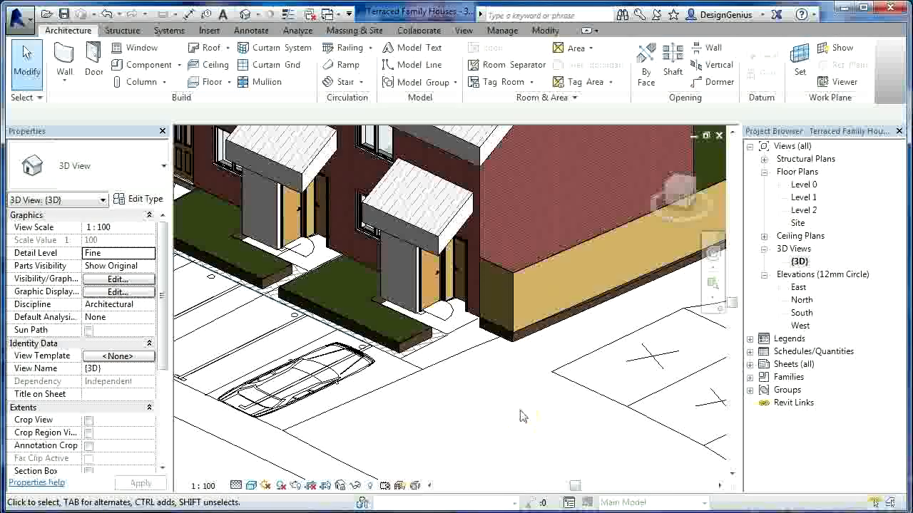
# Save the project after viewing the whole terraced house site with its grass floors.
pyautogui.scroll(-5, 521, 413)
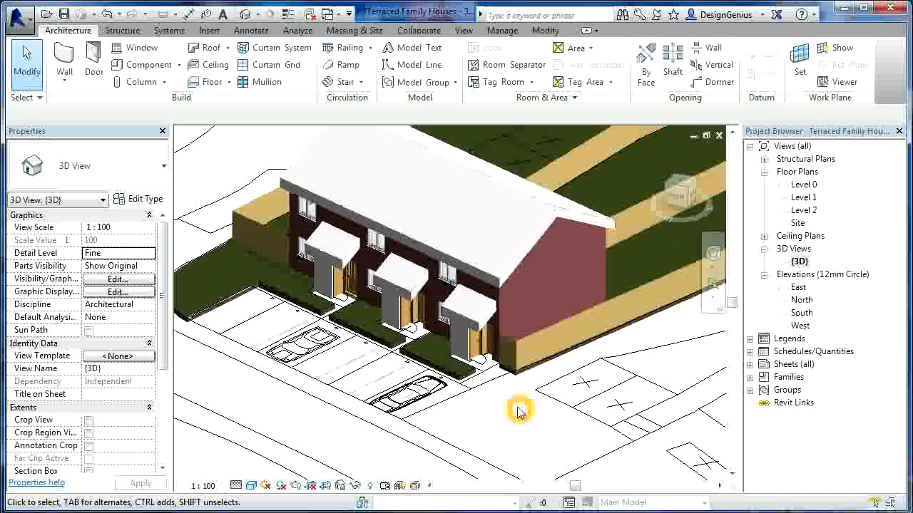
pyautogui.scroll(-3, 515, 404)
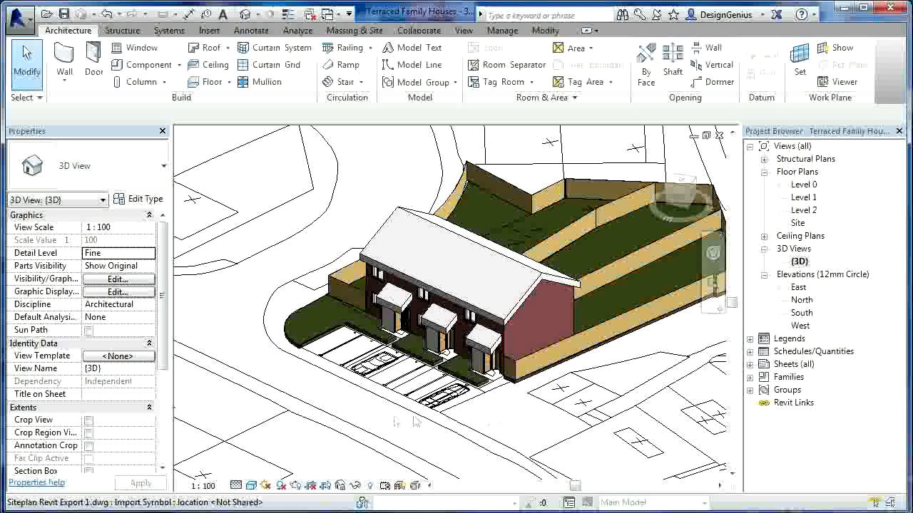
pyautogui.scroll(-1, 325, 416)
pyautogui.scroll(2, 549, 405)
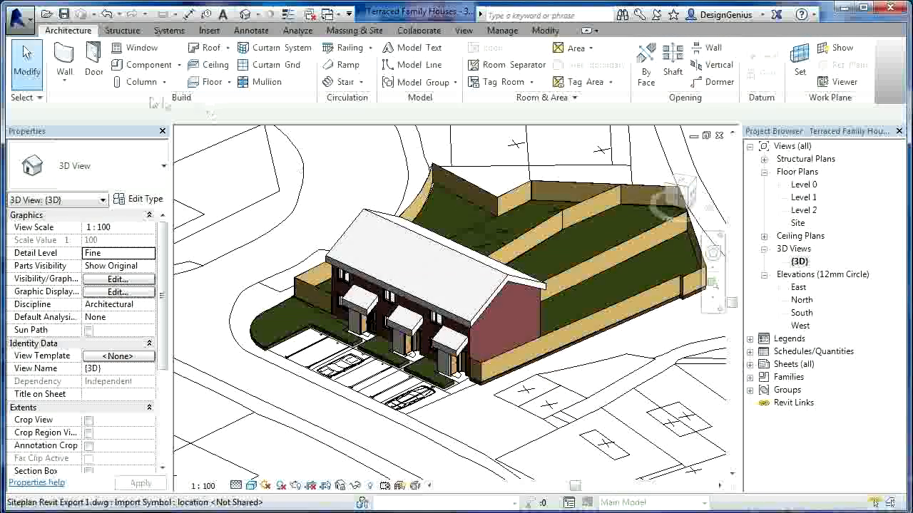
pyautogui.click(65, 14)
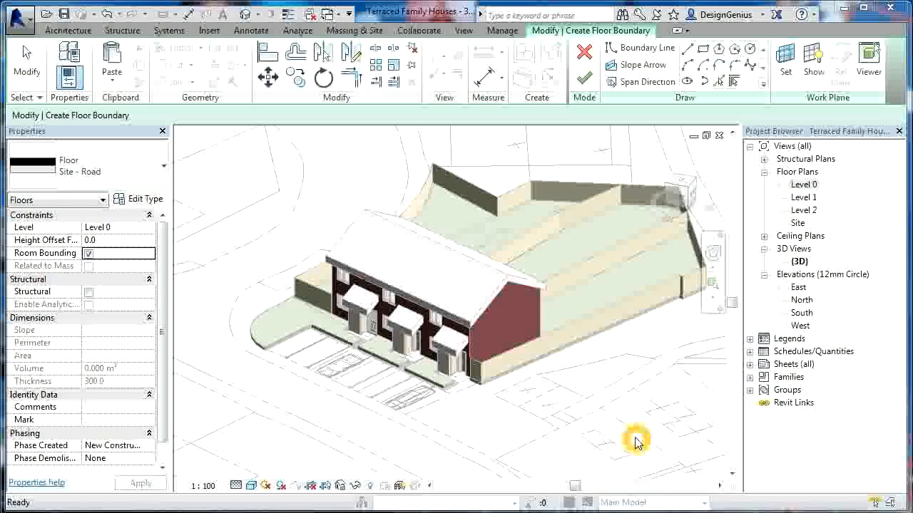
# Open the Level 0 floor plan and abandon the unfinished Site - Road floor sketch.
pyautogui.doubleClick(800, 187)
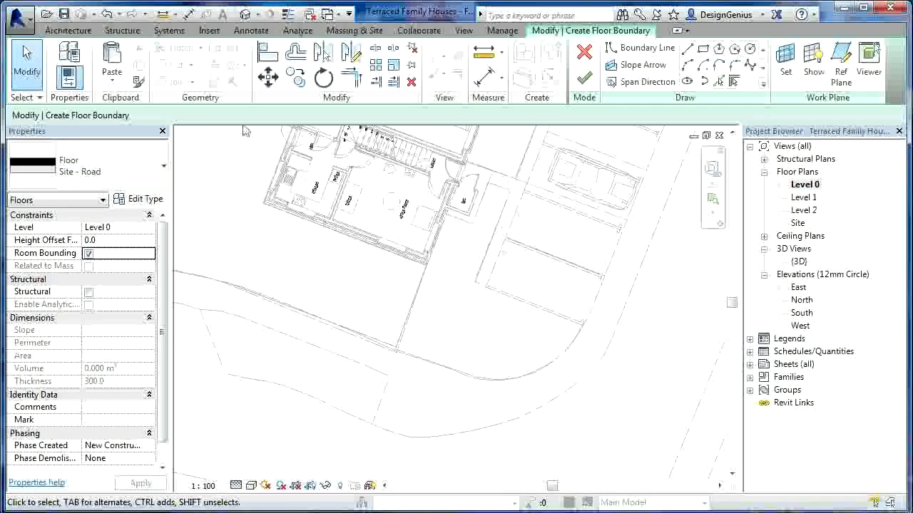
pyautogui.scroll(-3, 408, 287)
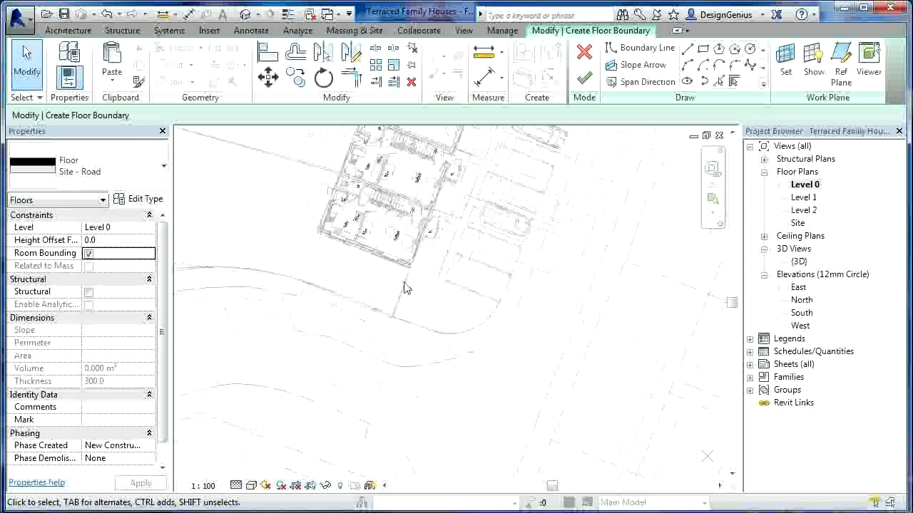
pyautogui.click(413, 293)
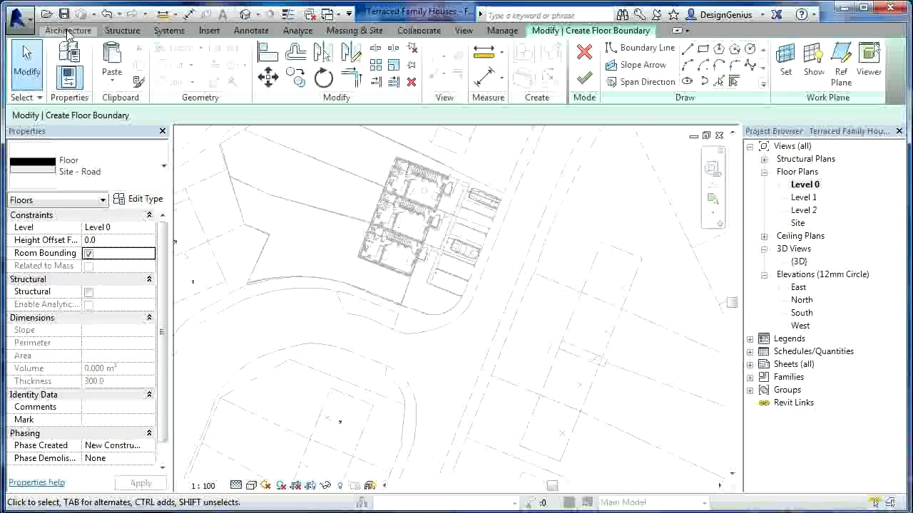
pyautogui.click(68, 32)
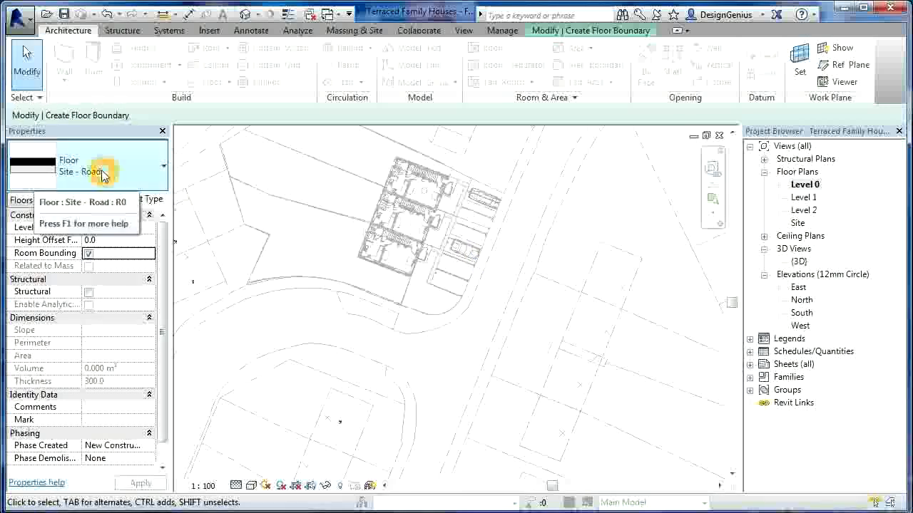
pyautogui.scroll(-4, 364, 250)
pyautogui.scroll(3, 282, 182)
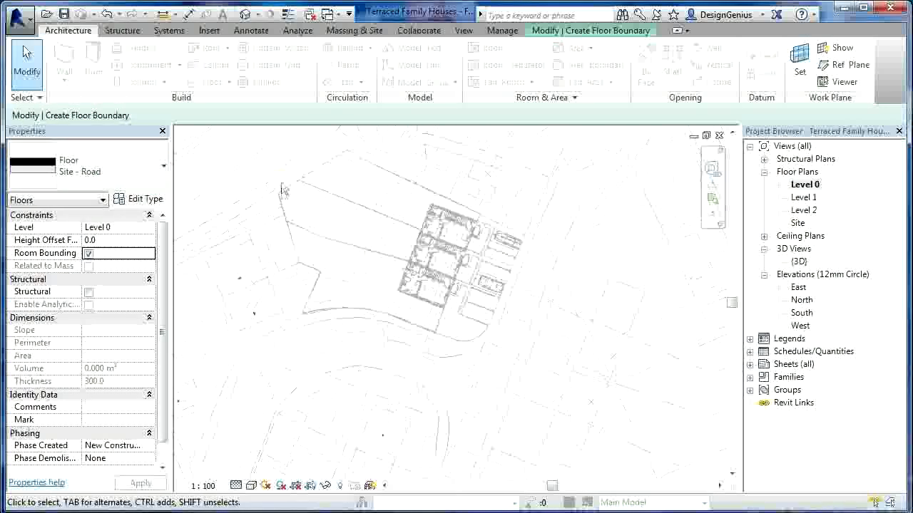
pyautogui.scroll(2, 279, 201)
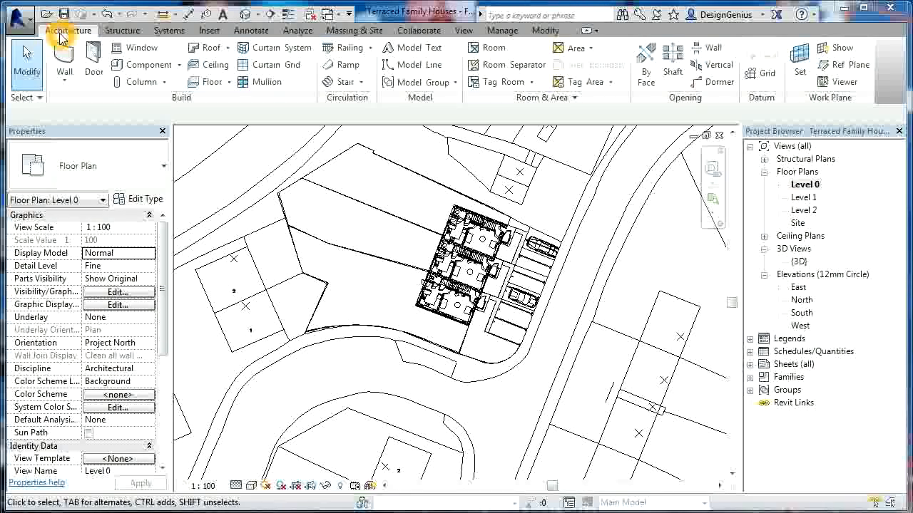
# Start a Site - Grass floor and draw boundary lines along the parking bays' fence-side end and their house-side edge, about 16200 mm long.
pyautogui.click(211, 83)
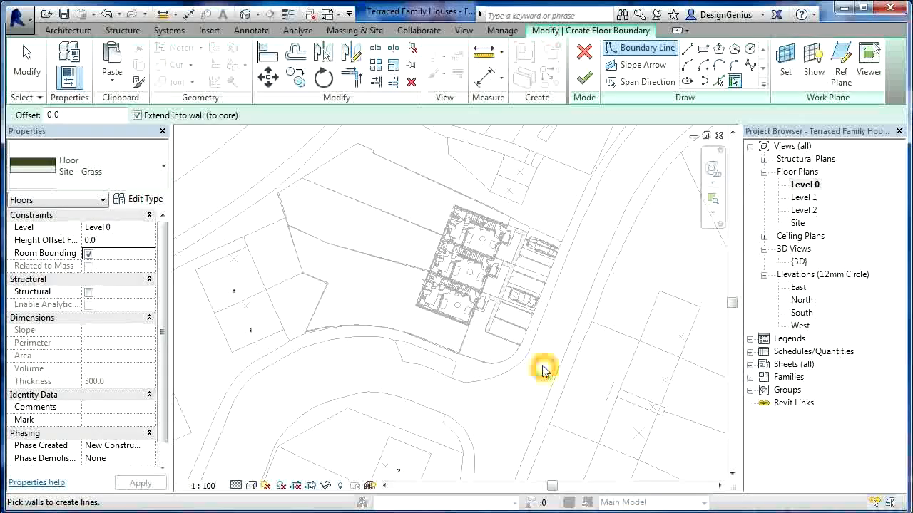
pyautogui.scroll(3, 528, 224)
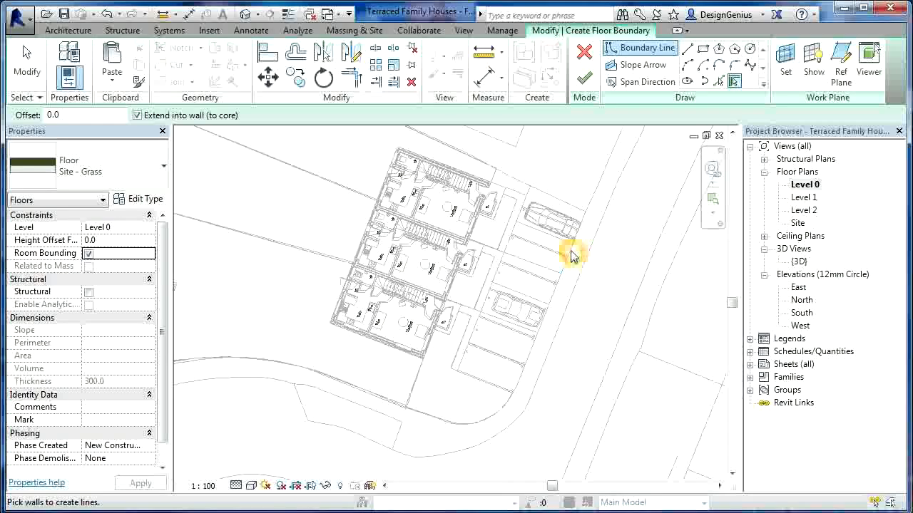
pyautogui.click(689, 50)
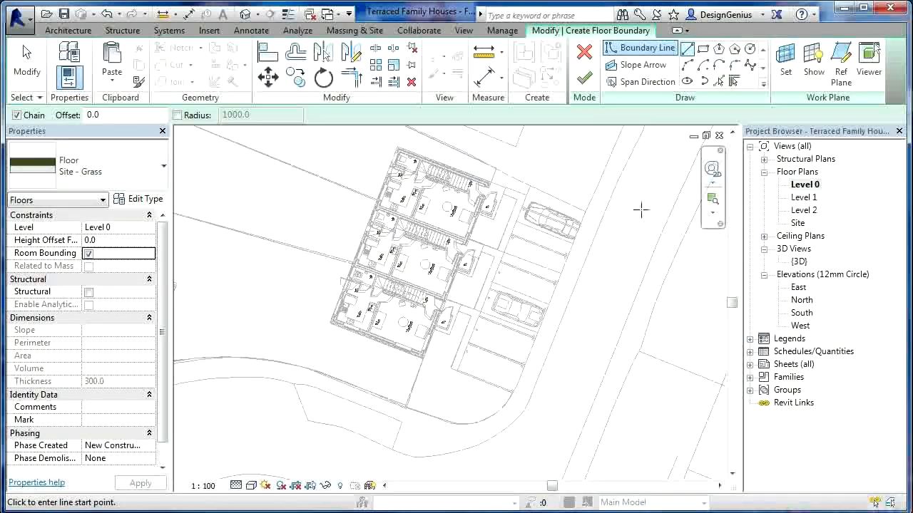
pyautogui.scroll(3, 585, 213)
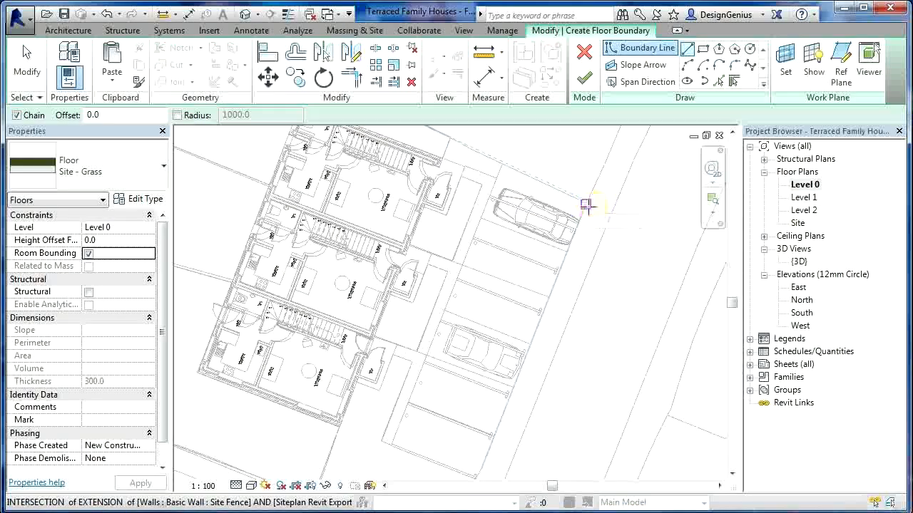
pyautogui.click(587, 204)
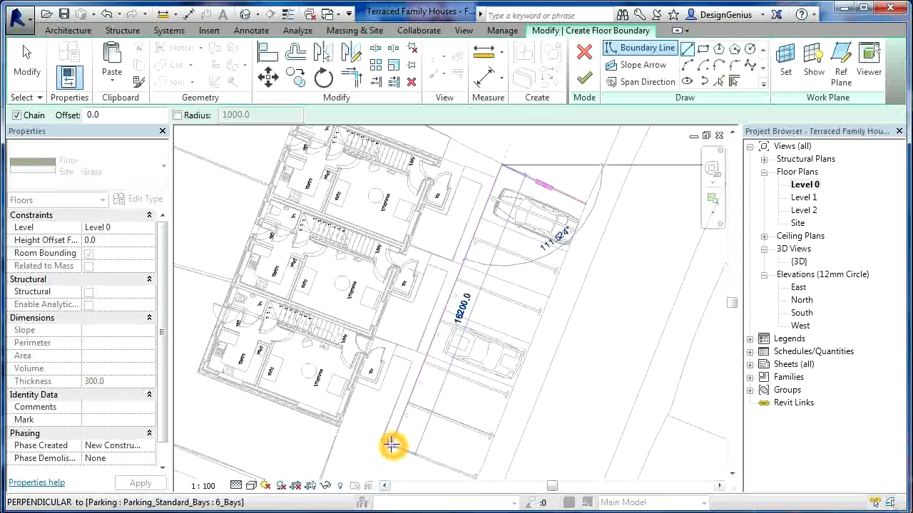
pyautogui.scroll(2, 391, 448)
pyautogui.scroll(2, 390, 455)
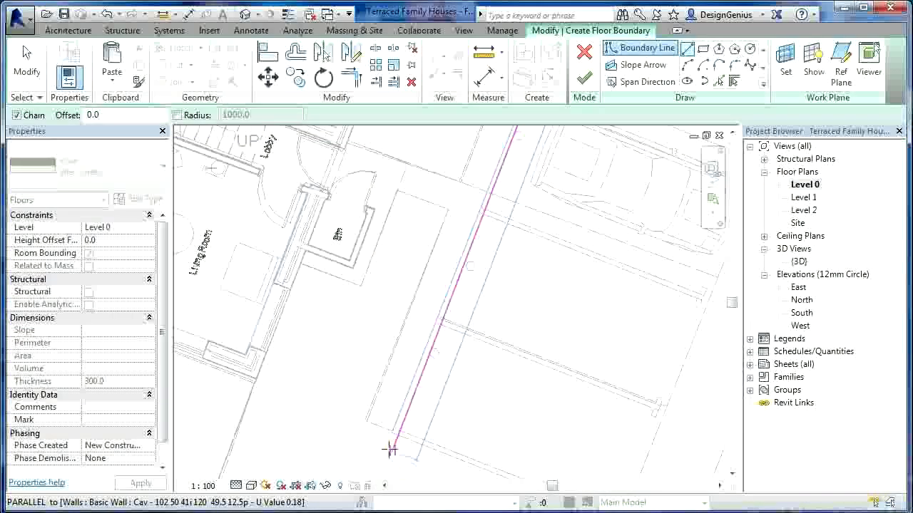
pyautogui.click(390, 435)
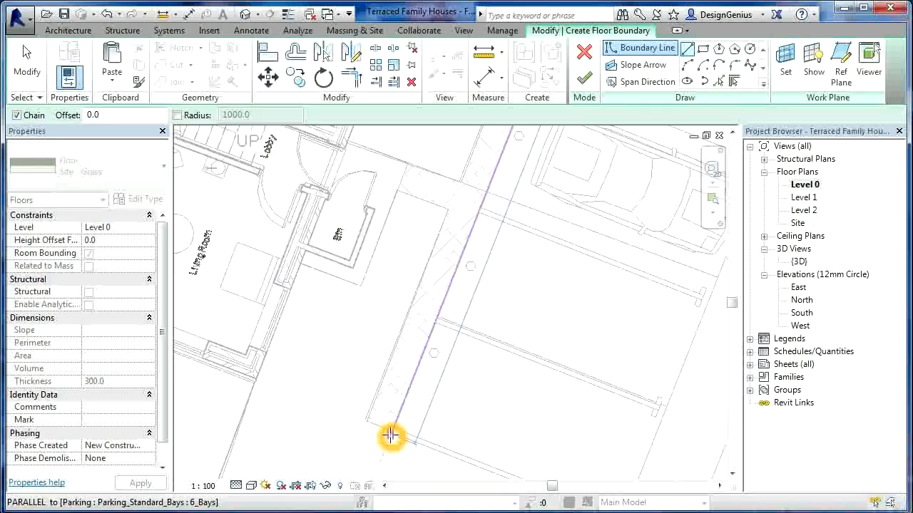
# Draw the remaining boundary lines across the parking bays' far end and along the road edge to close the loop, and finish the floor.
pyautogui.scroll(-4, 392, 437)
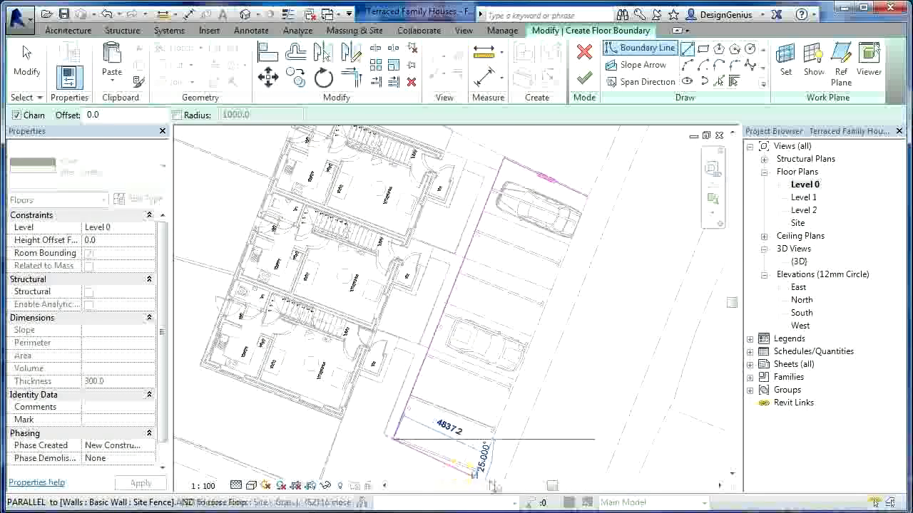
pyautogui.scroll(4, 483, 476)
pyautogui.scroll(2, 492, 472)
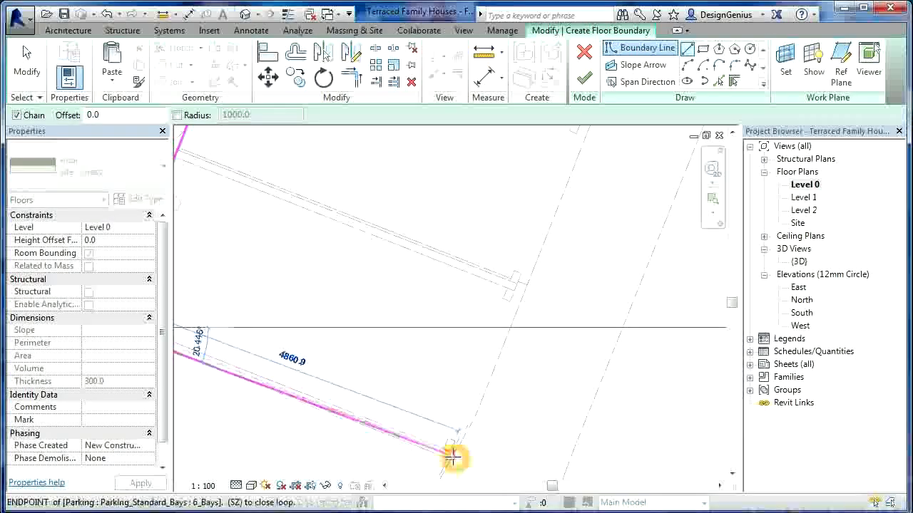
pyautogui.click(451, 461)
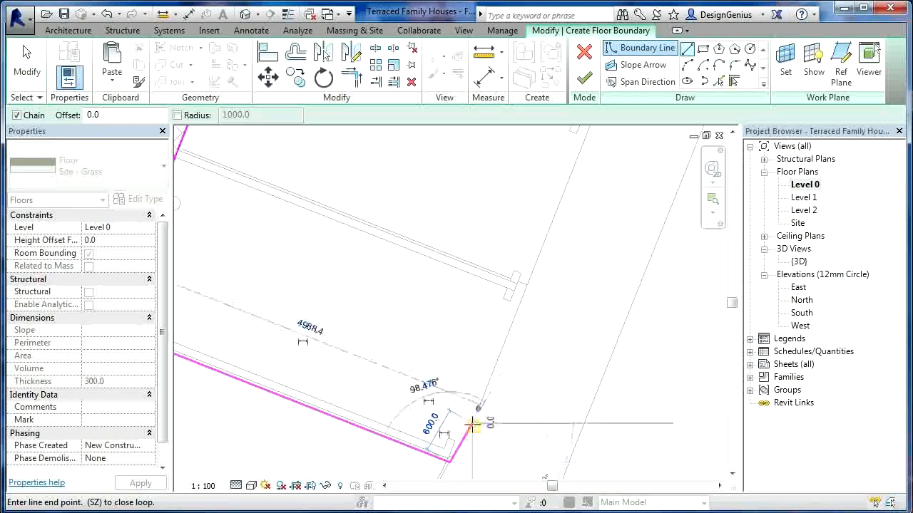
pyautogui.scroll(-3, 495, 373)
pyautogui.scroll(-3, 497, 370)
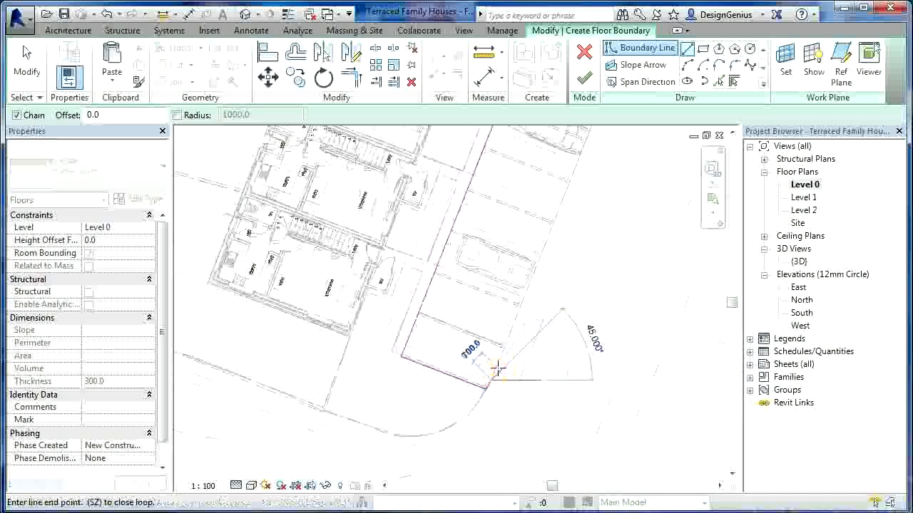
pyautogui.scroll(5, 578, 139)
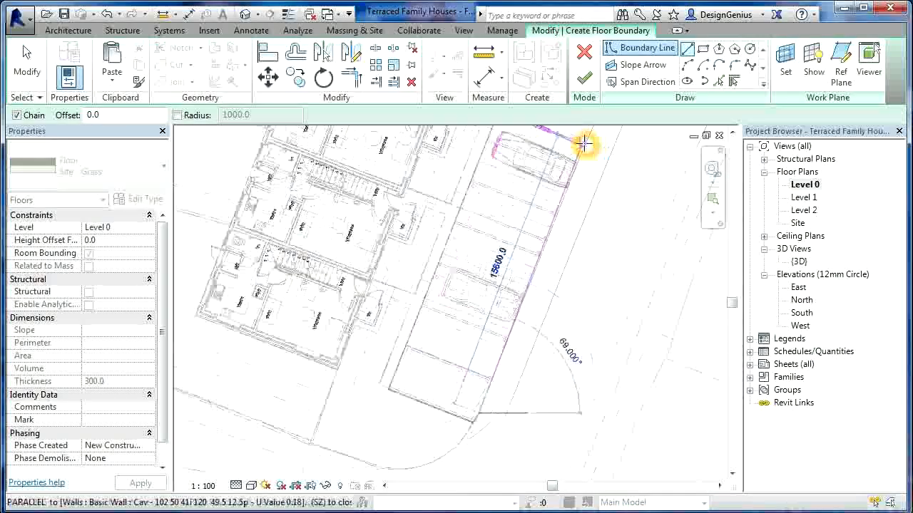
pyautogui.click(582, 160)
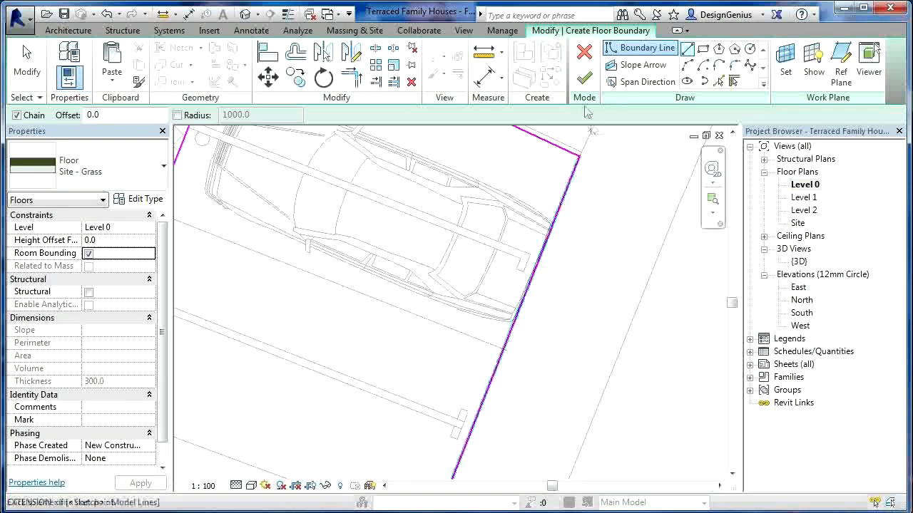
pyautogui.click(584, 82)
# Open the {3D} view, deselect the new floor and examine it over the parking bays.
pyautogui.scroll(-4, 593, 222)
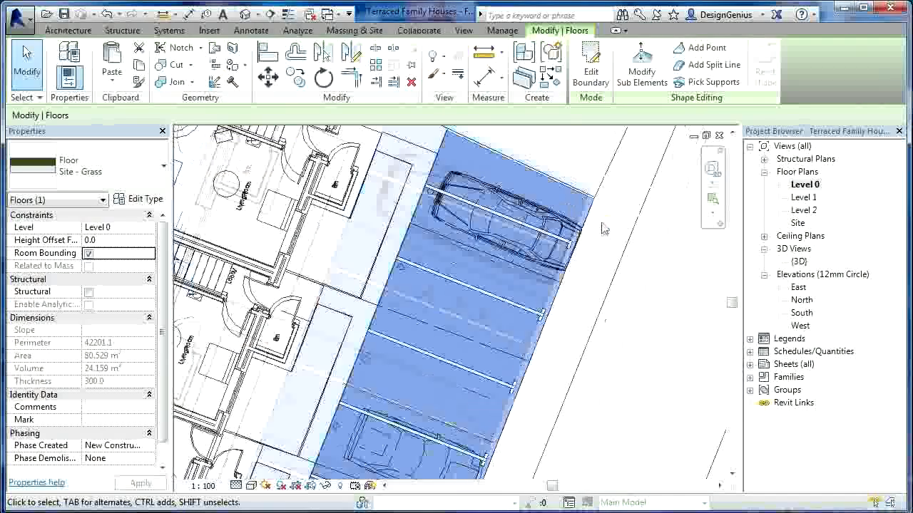
pyautogui.scroll(-2, 589, 215)
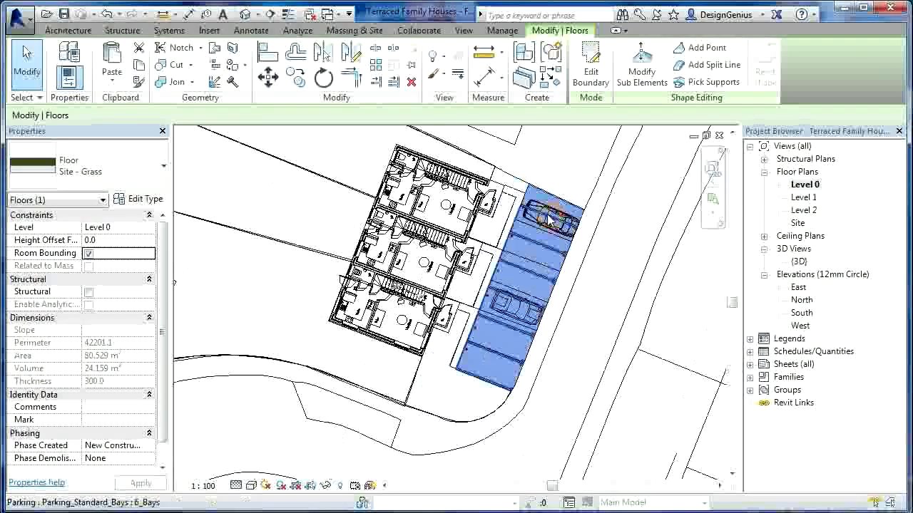
pyautogui.click(798, 263)
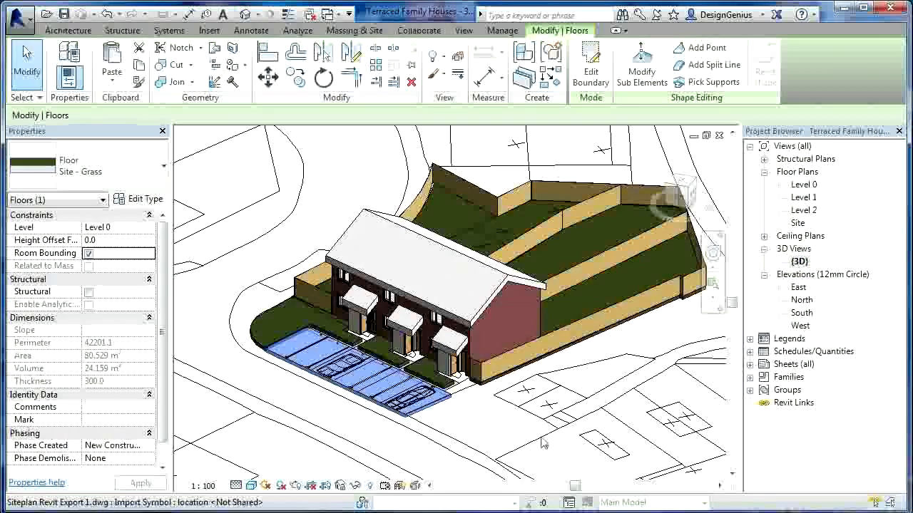
pyautogui.click(535, 436)
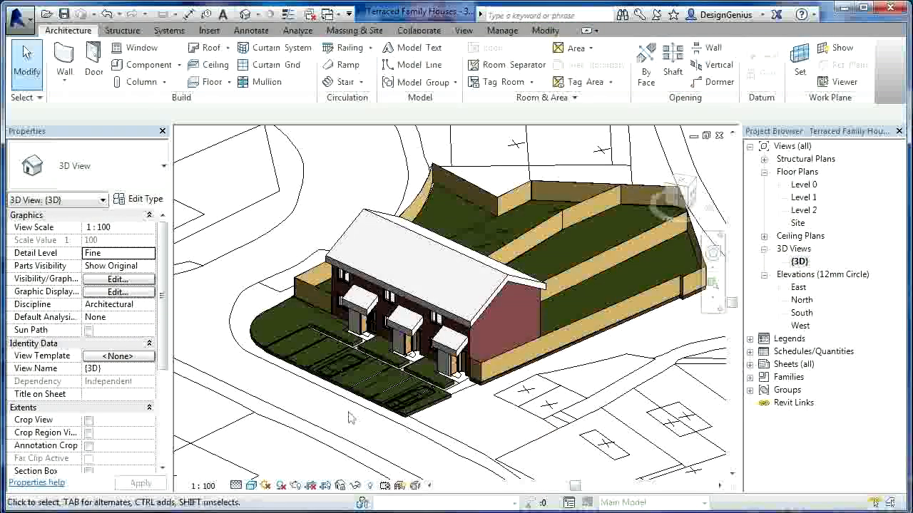
pyautogui.scroll(5, 349, 418)
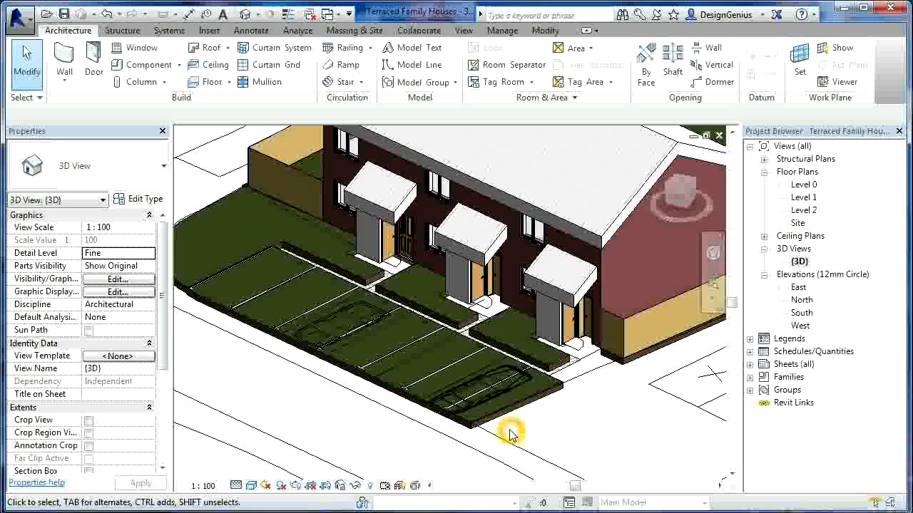
pyautogui.scroll(3, 509, 428)
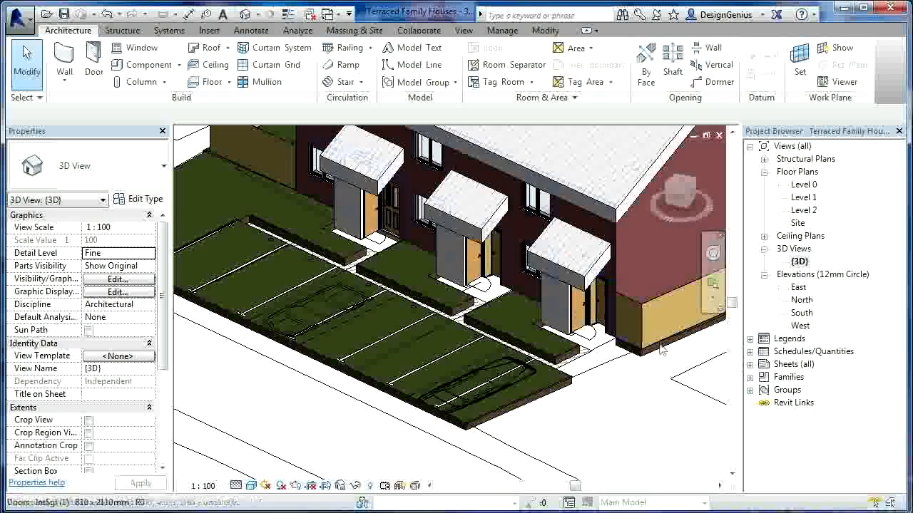
# Review the floor types available for the parking bay floor, and deselect the floor without changing its type.
pyautogui.click(527, 389)
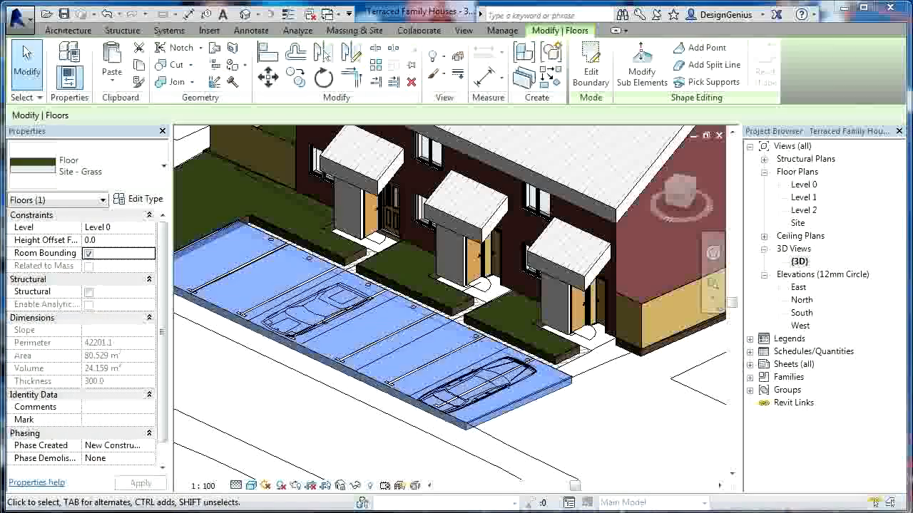
pyautogui.click(530, 429)
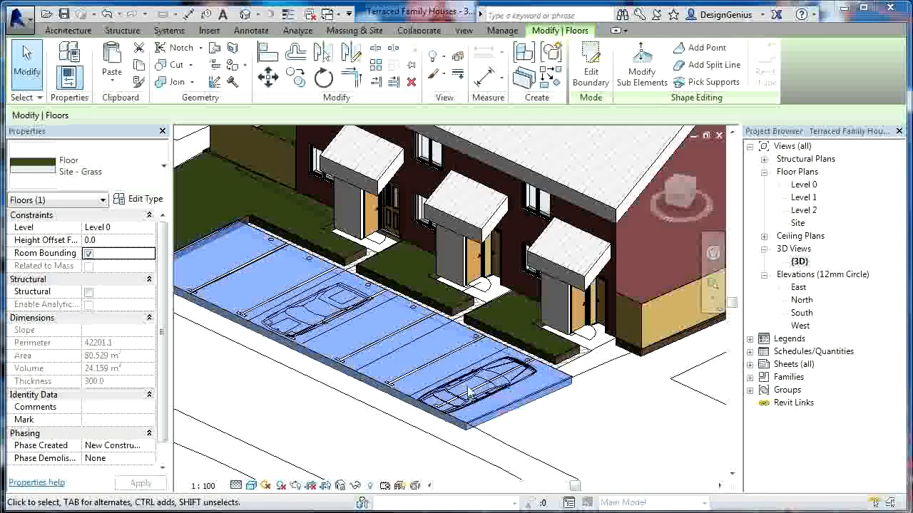
pyautogui.click(120, 175)
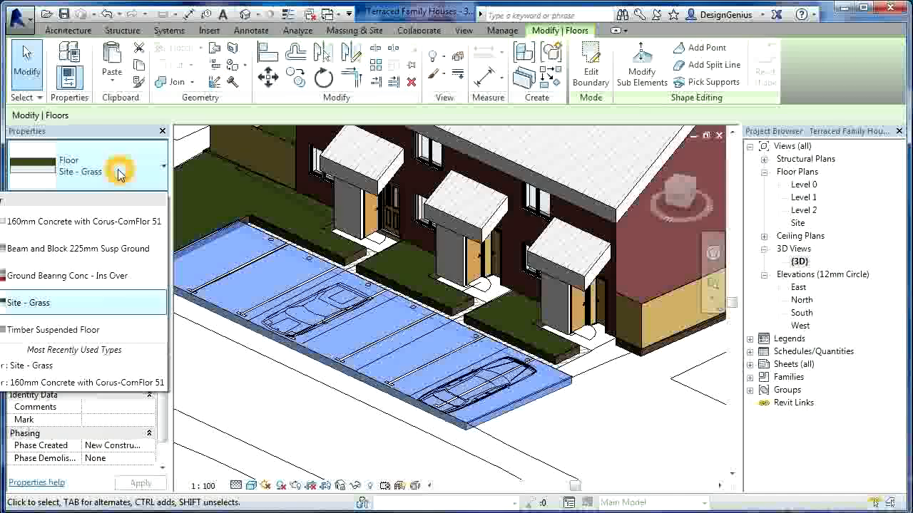
pyautogui.click(120, 174)
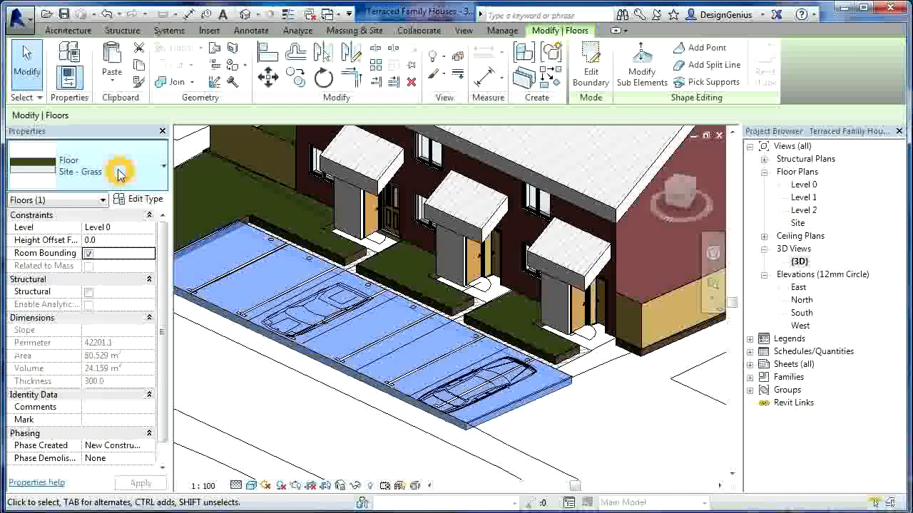
pyautogui.click(136, 175)
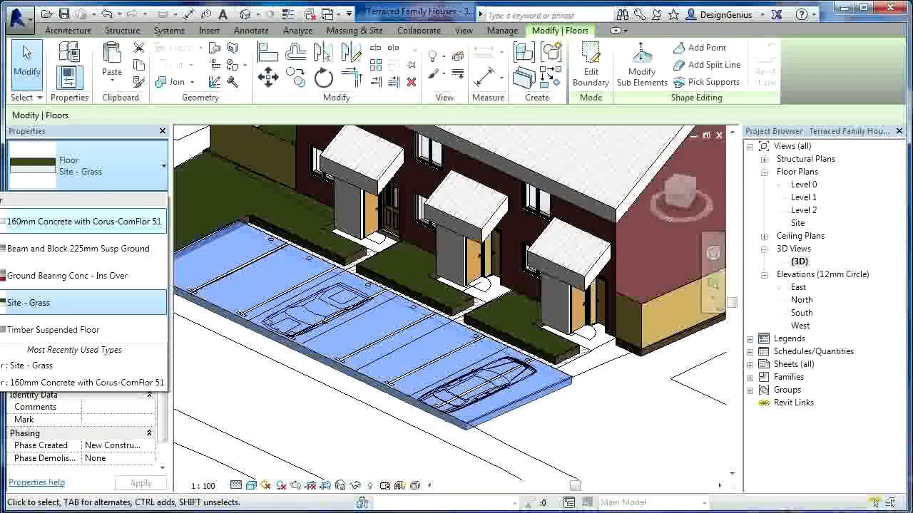
pyautogui.press('Escape')
pyautogui.press('Escape')
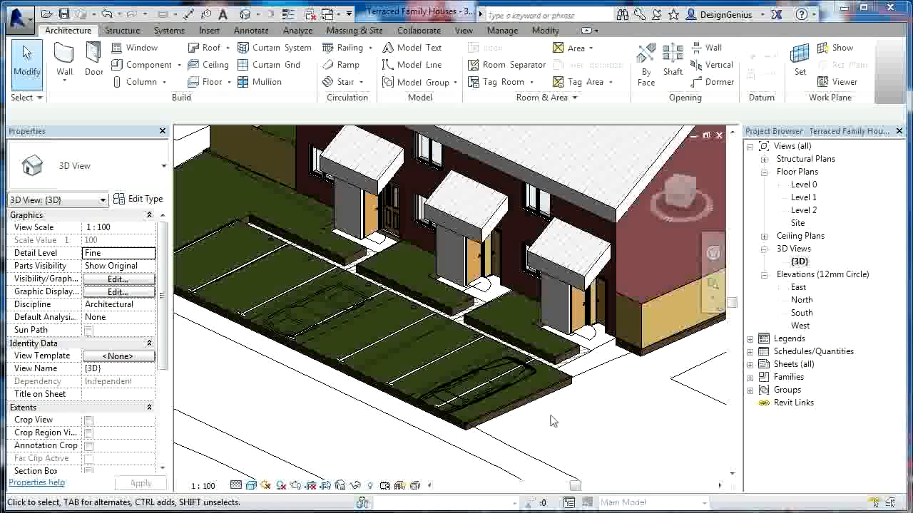
# Change the type of the floor over the parking bays to Site - Road and deselect it.
pyautogui.click(508, 410)
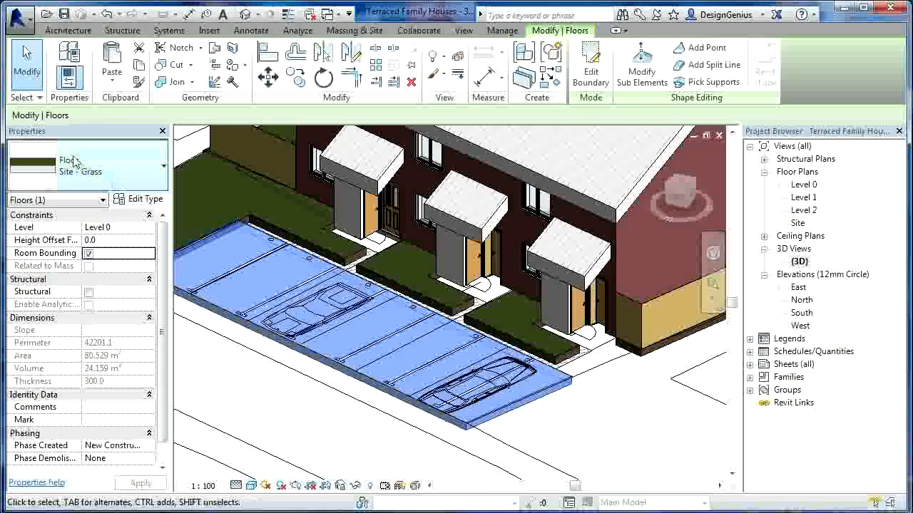
pyautogui.click(98, 170)
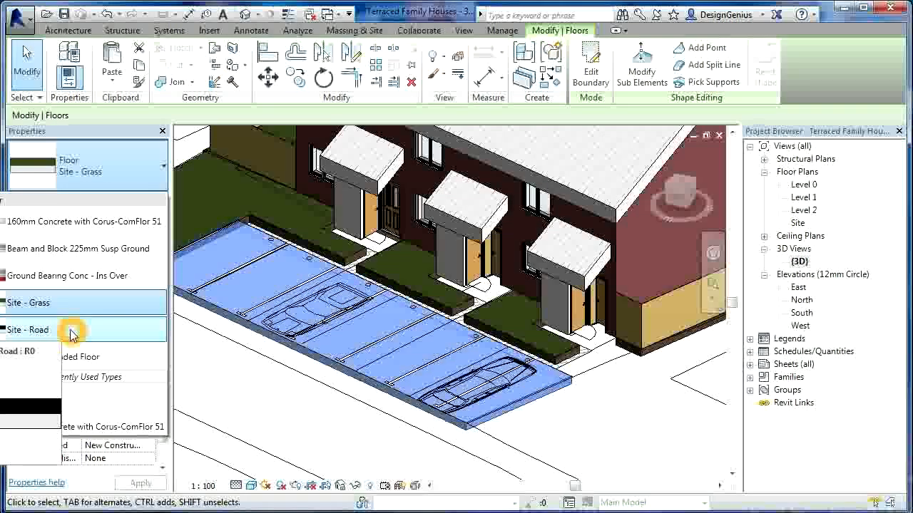
pyautogui.click(69, 332)
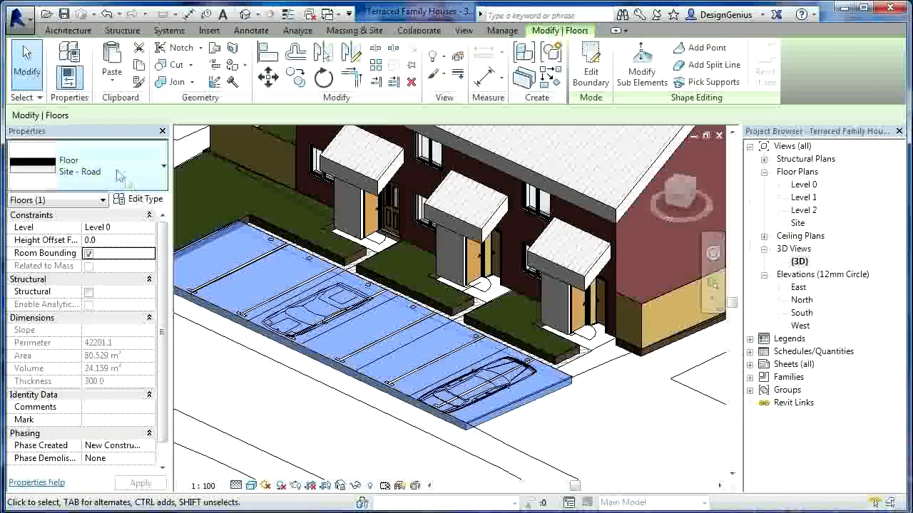
pyautogui.click(576, 424)
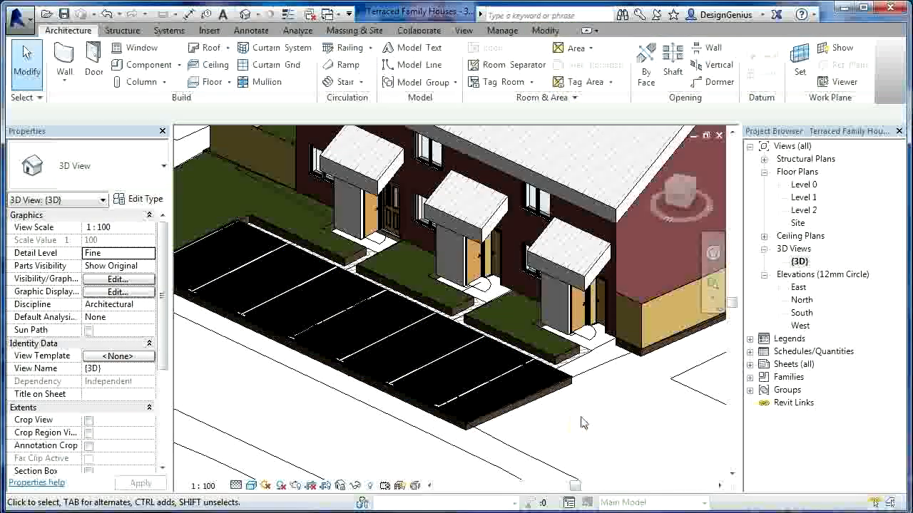
pyautogui.scroll(-3, 581, 423)
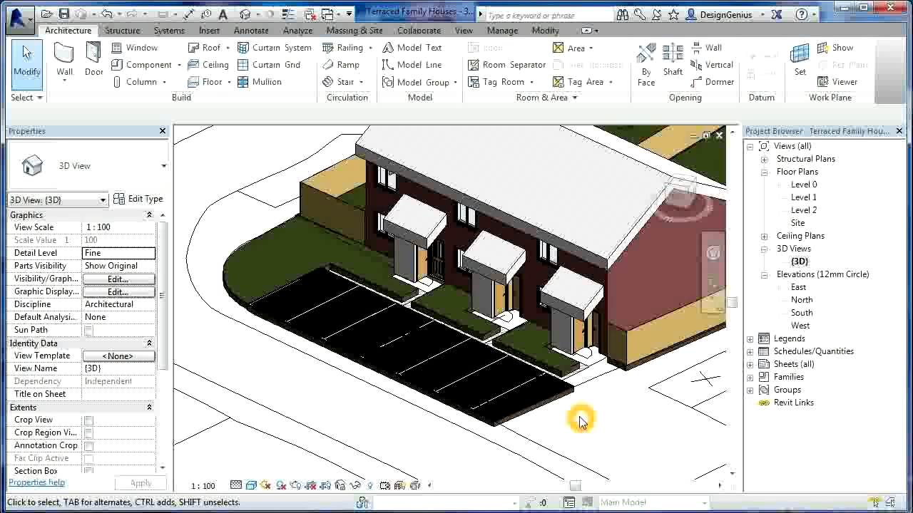
pyautogui.scroll(-4, 542, 423)
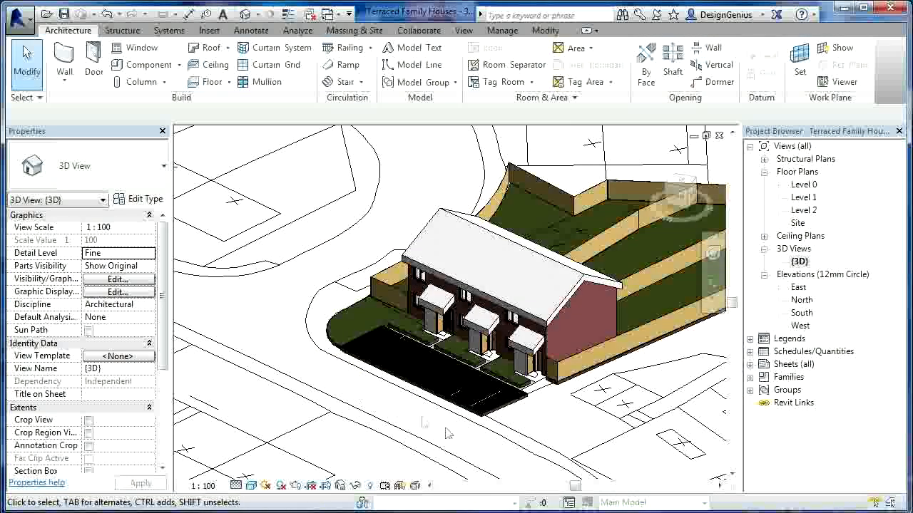
pyautogui.scroll(-3, 400, 414)
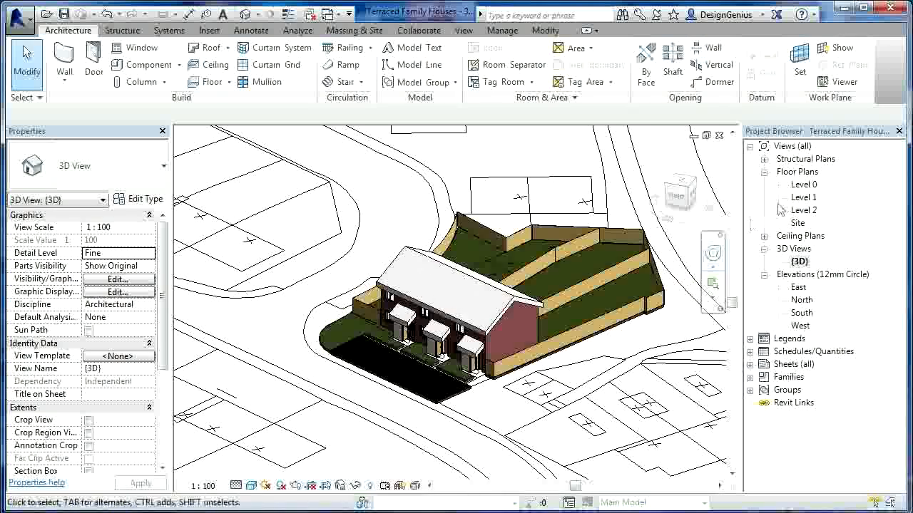
# On Level 0, start a Site - Grass floor and draw straight boundary lines across the main road and along its edge opposite the houses.
pyautogui.doubleClick(801, 186)
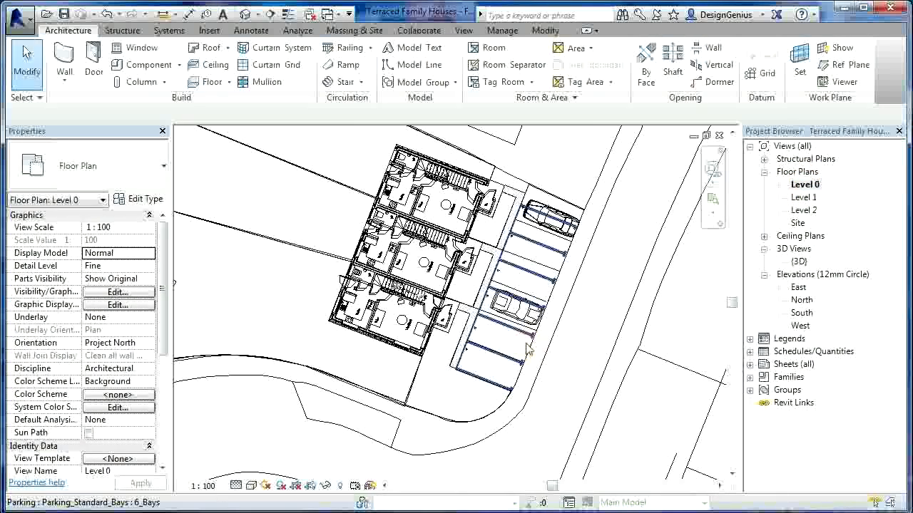
pyautogui.scroll(-2, 399, 339)
pyautogui.scroll(-1, 399, 338)
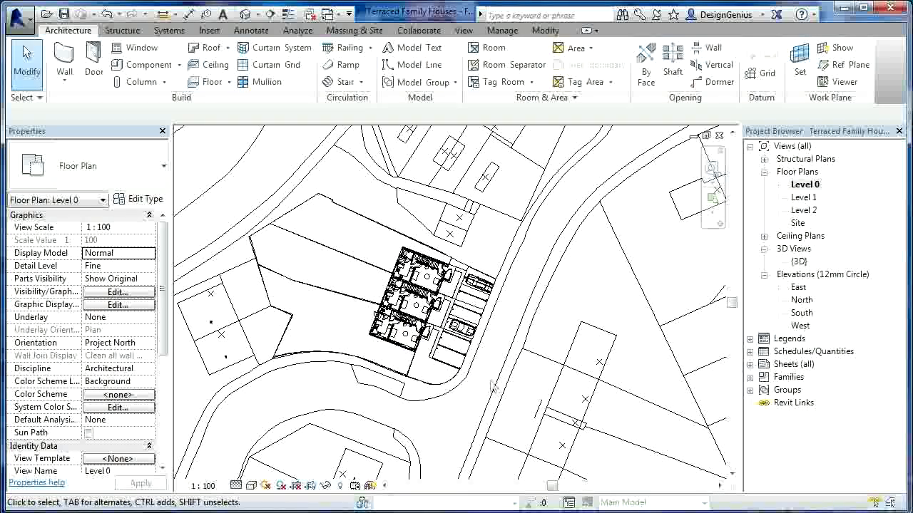
pyautogui.moveTo(492, 387); pyautogui.dragTo(464, 324, button='middle')
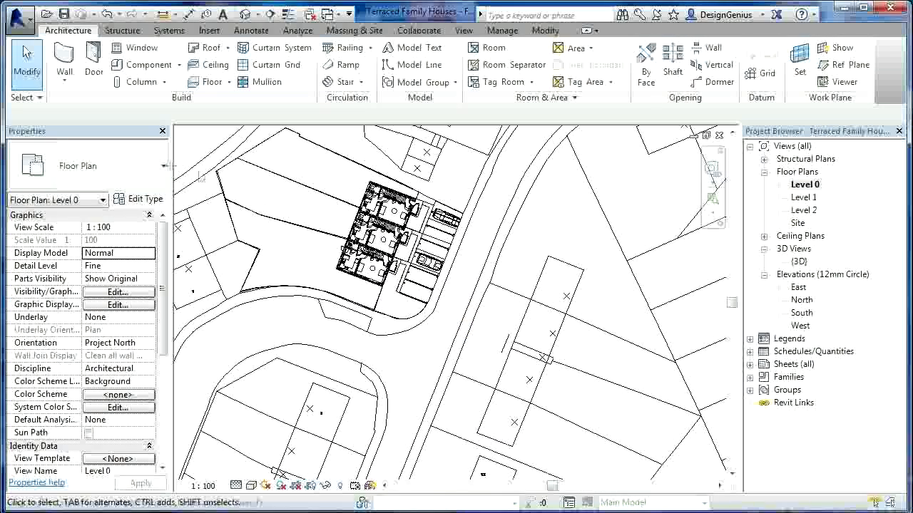
pyautogui.click(211, 82)
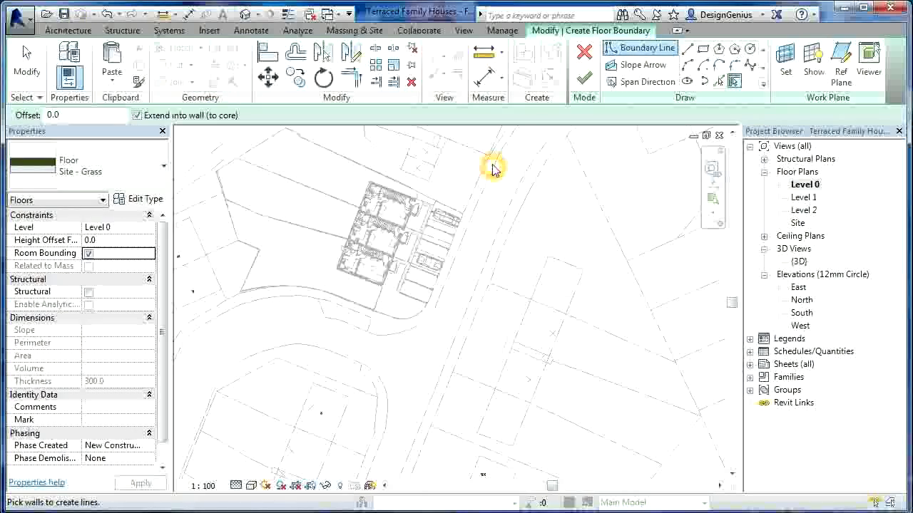
pyautogui.click(687, 50)
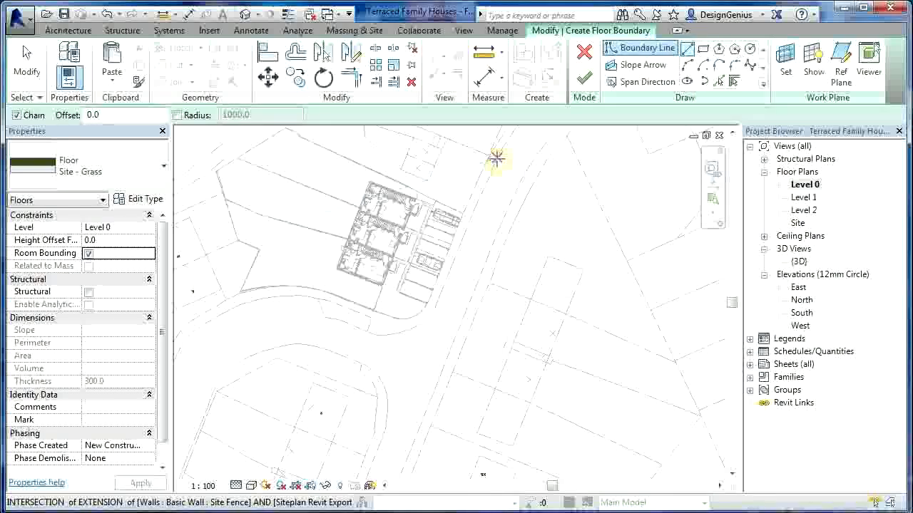
pyautogui.click(499, 160)
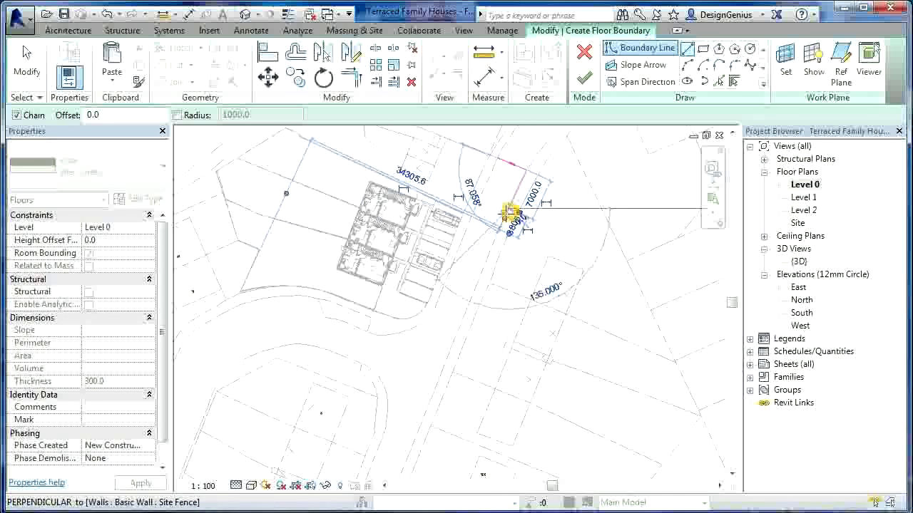
pyautogui.click(462, 326)
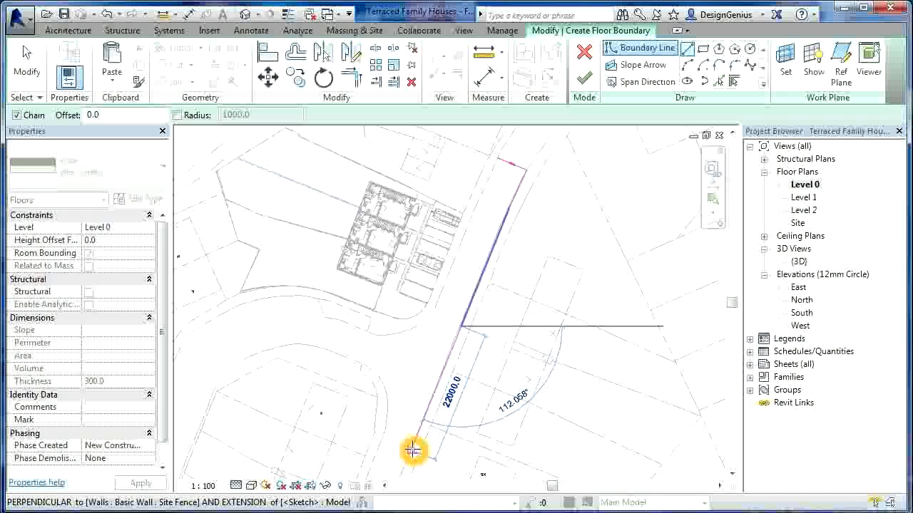
pyautogui.click(403, 472)
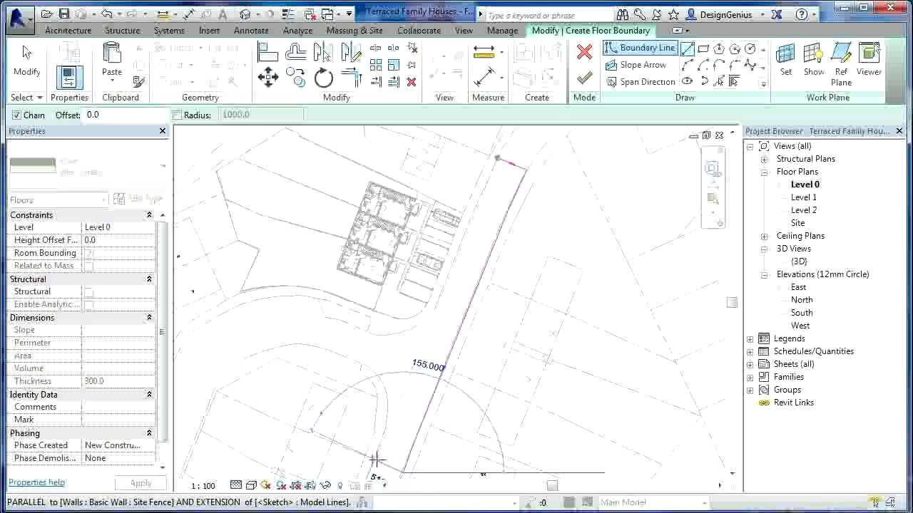
# Continue the floor boundary across the main road's lower end, up its near edge, and around the side-road corner with an arc.
pyautogui.click(373, 461)
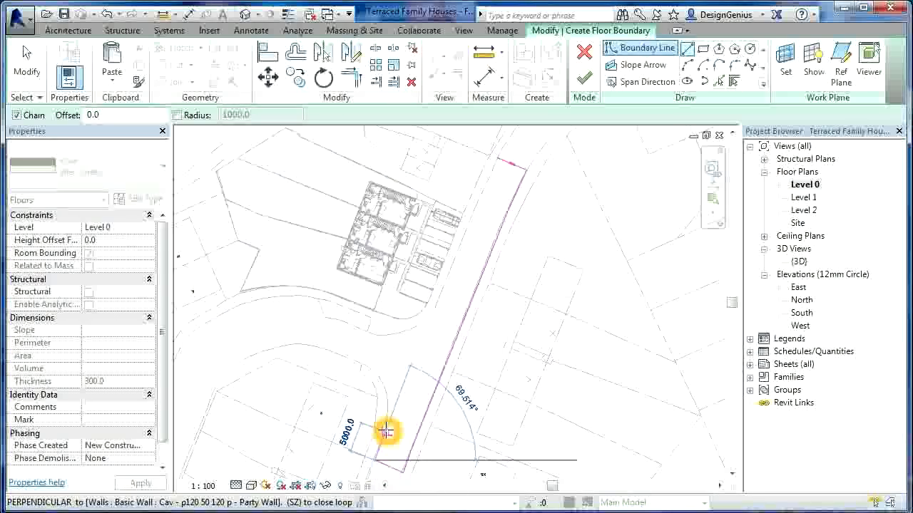
pyautogui.click(385, 431)
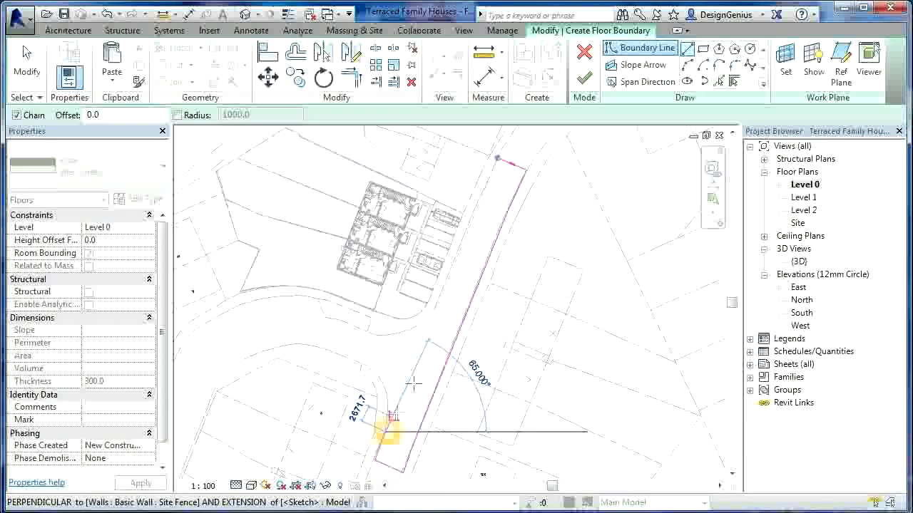
pyautogui.click(685, 65)
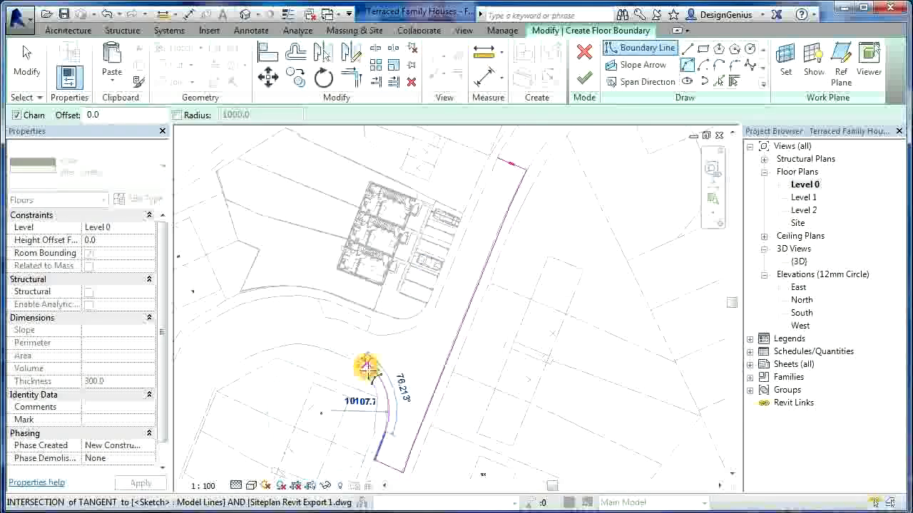
pyautogui.click(380, 386)
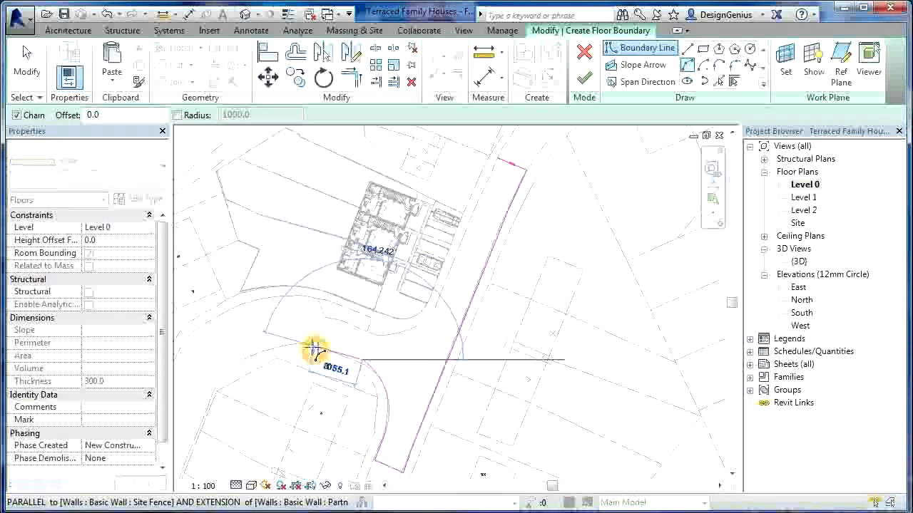
# Add a short straight boundary line along the side road's inner edge and continue with an arc of about 23560 mm radius along its bend.
pyautogui.click(687, 49)
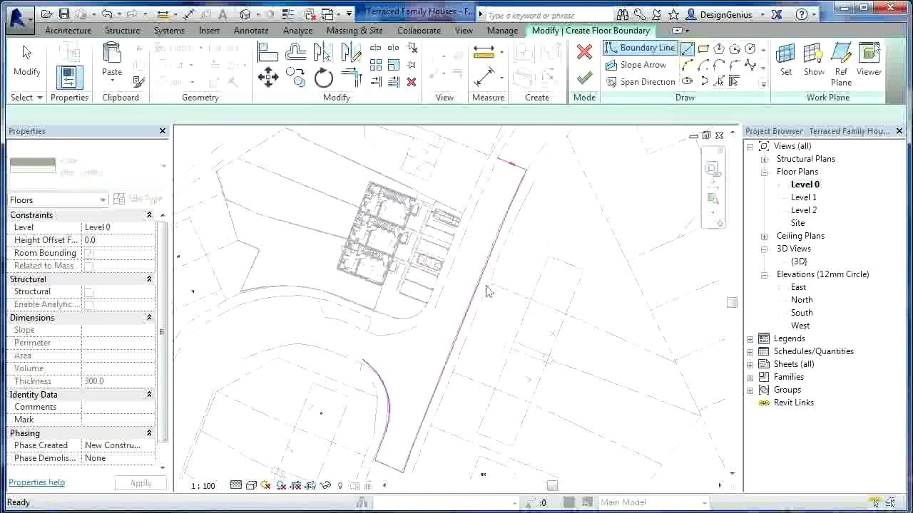
pyautogui.click(312, 346)
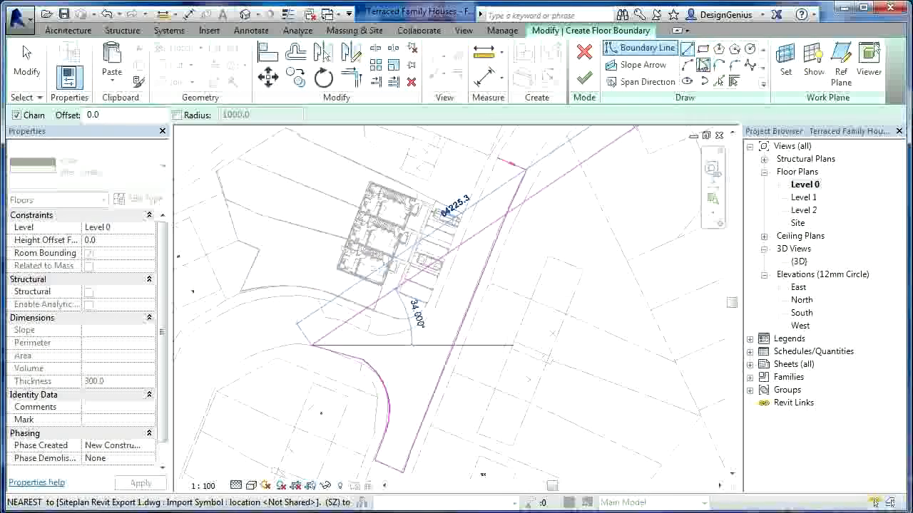
pyautogui.click(687, 66)
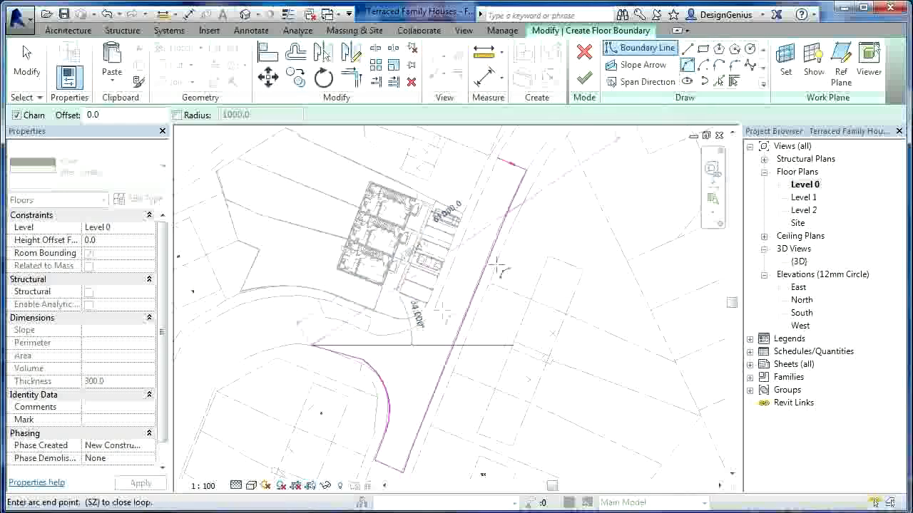
pyautogui.click(213, 389)
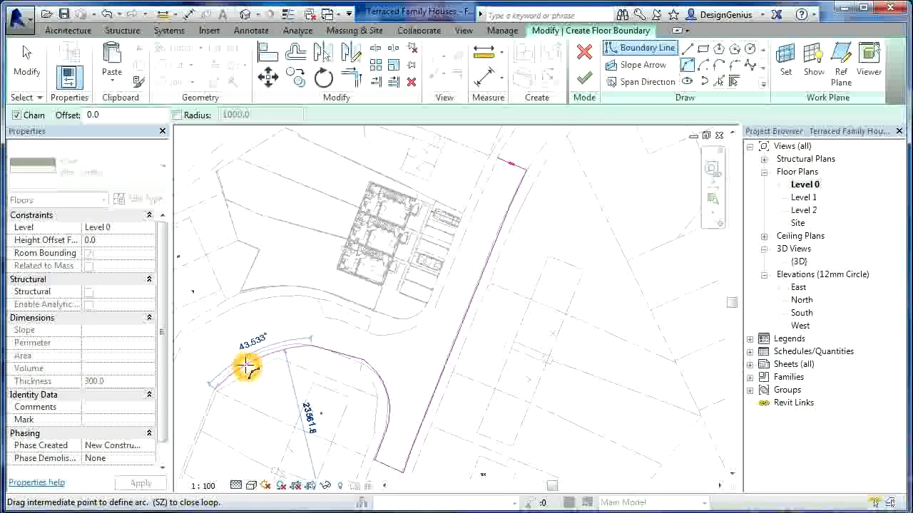
pyautogui.click(249, 366)
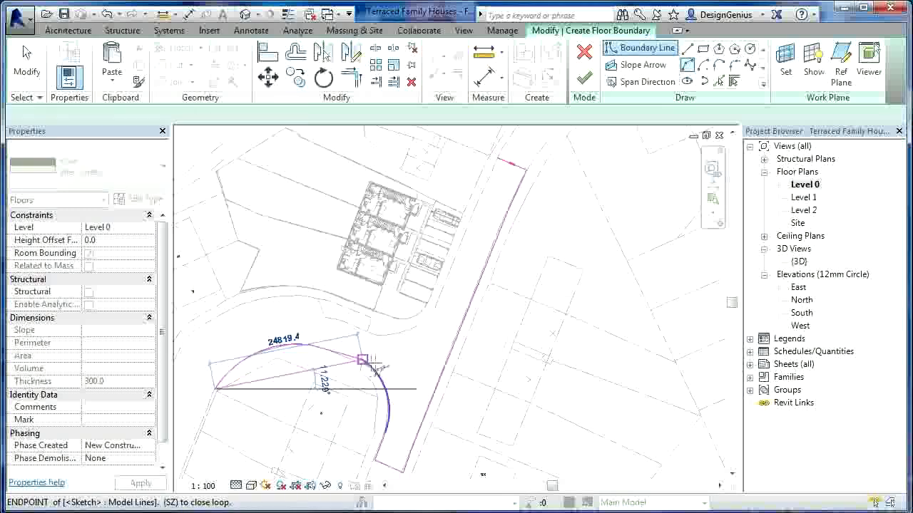
# Draw a boundary line across the side road's end and an arc back along its outer edge to the start of the lay-by.
pyautogui.scroll(-2, 376, 362)
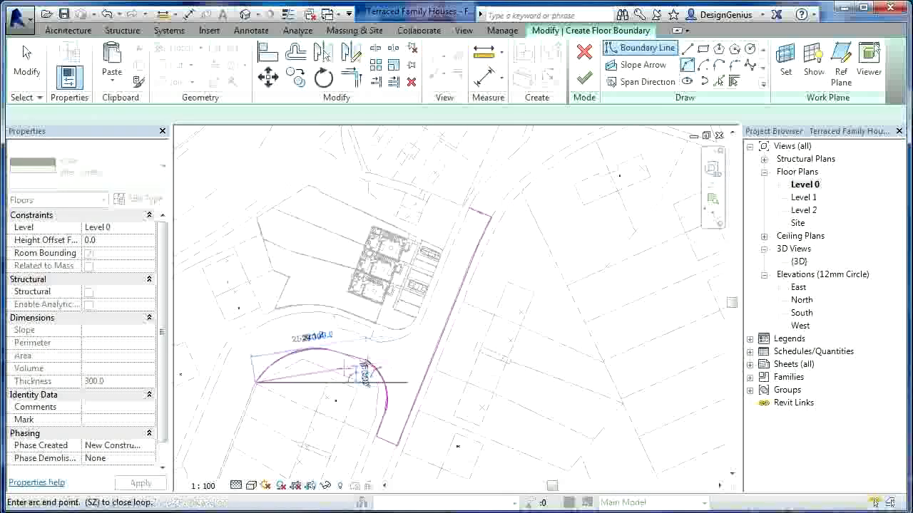
pyautogui.click(688, 50)
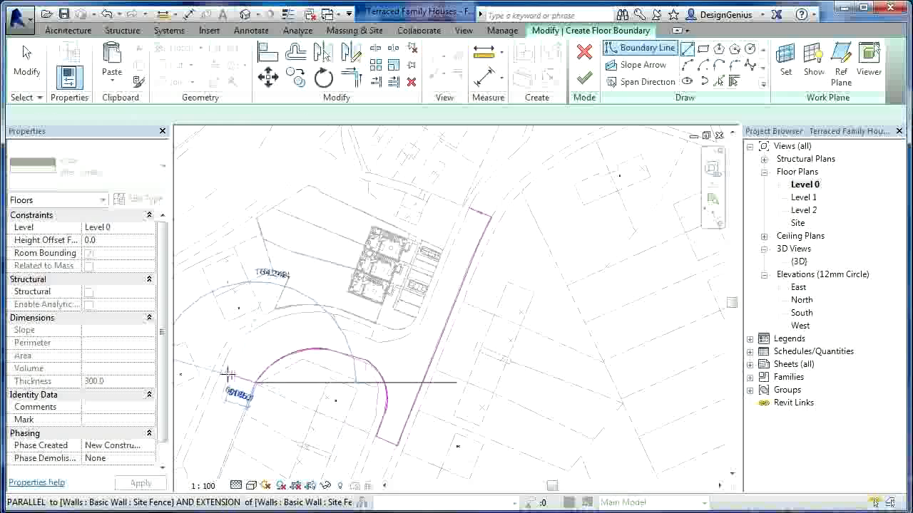
pyautogui.click(223, 369)
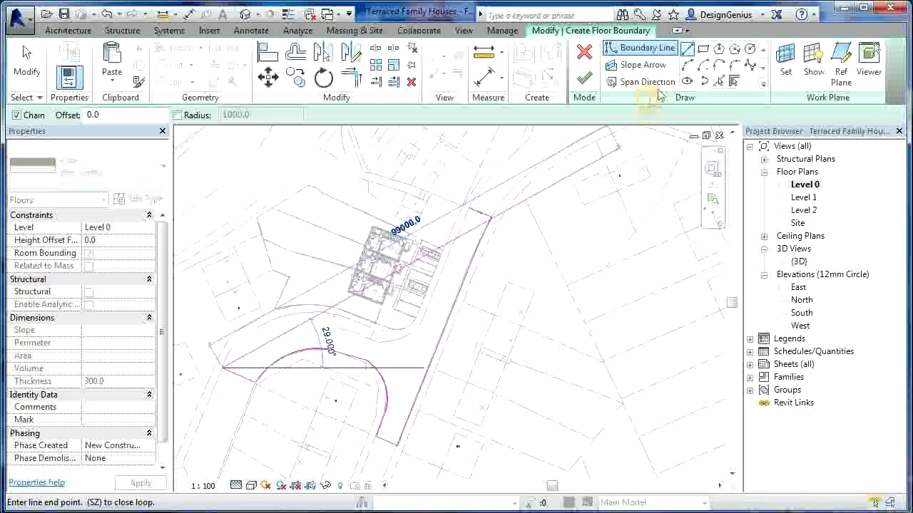
pyautogui.click(688, 66)
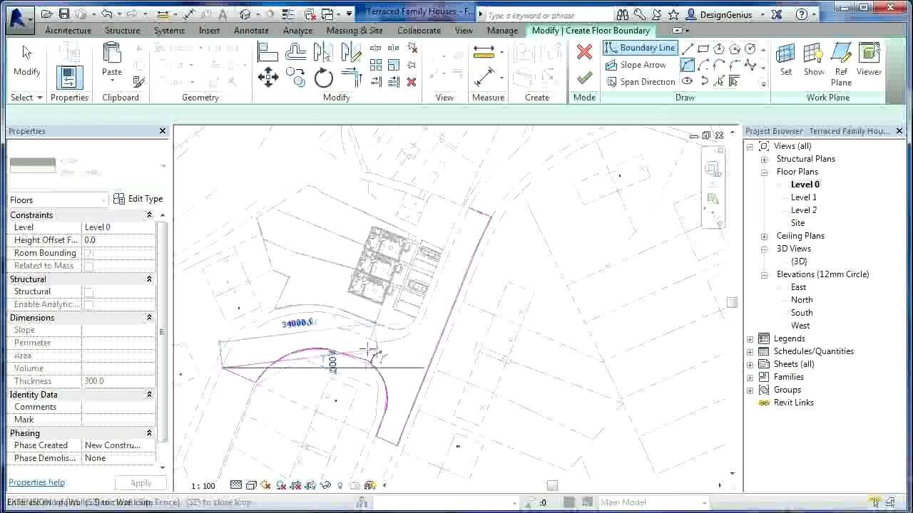
pyautogui.click(331, 308)
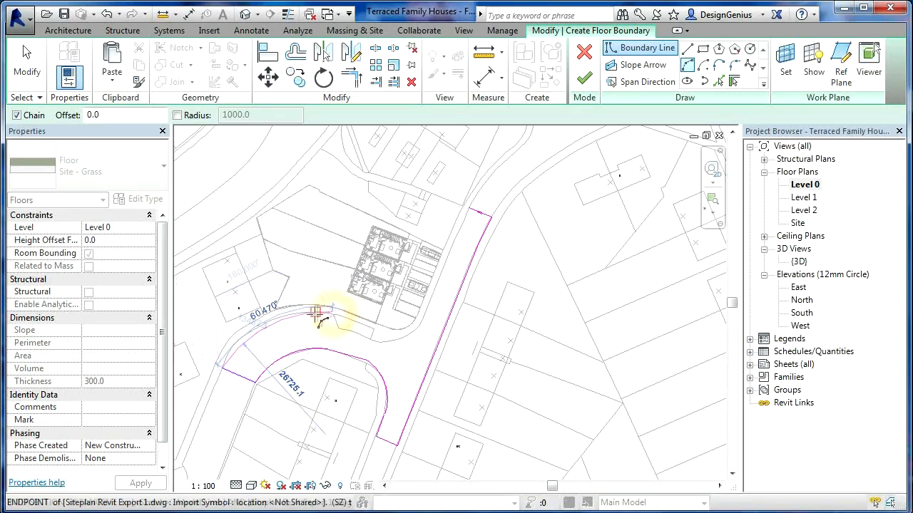
pyautogui.click(275, 325)
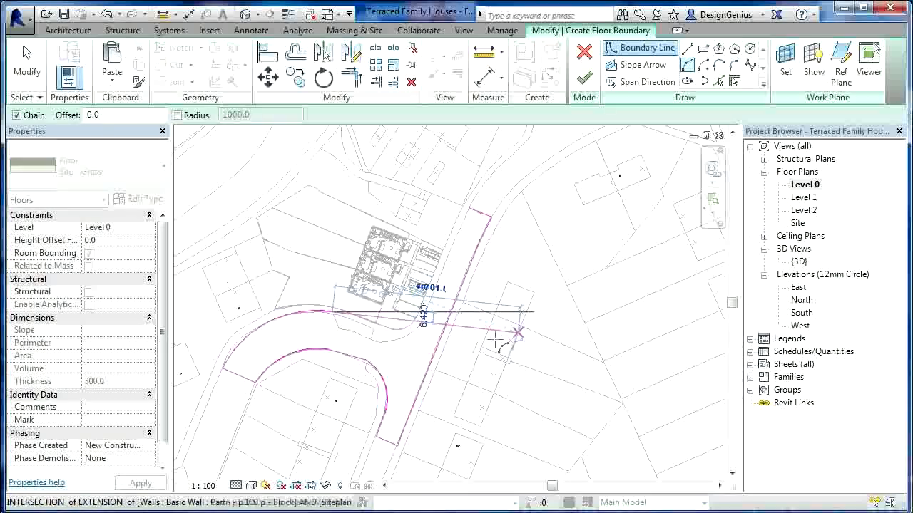
# Draw a straight boundary line from the outer arc's end along the short slanted side of the lay-by below the houses.
pyautogui.scroll(3, 357, 314)
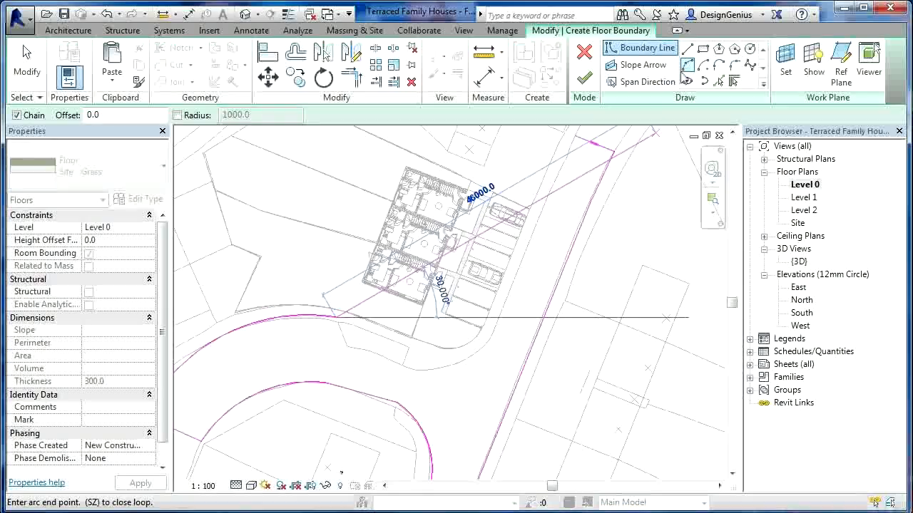
pyautogui.press('Escape')
pyautogui.press('Escape')
pyautogui.click(336, 316)
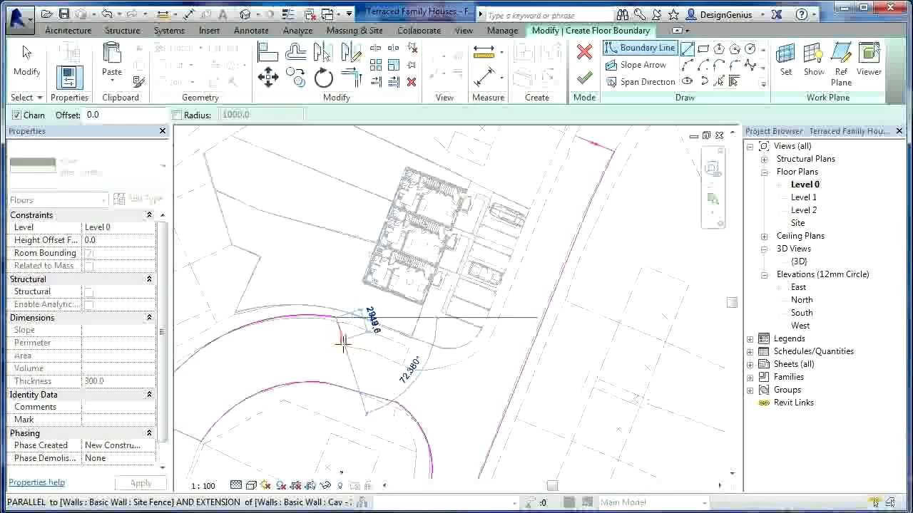
pyautogui.click(345, 349)
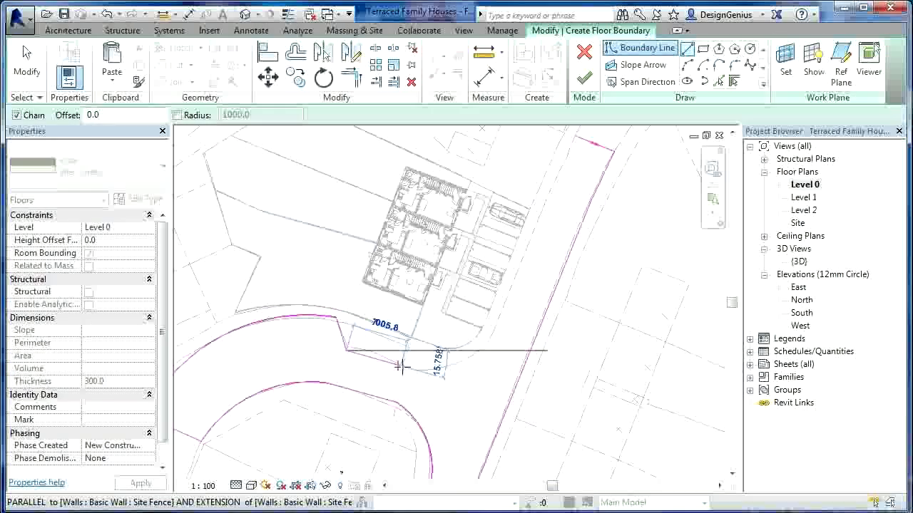
# Stop drawing and move the free end of the lay-by's short boundary line, making the line about 3987 mm long.
pyautogui.scroll(2, 356, 363)
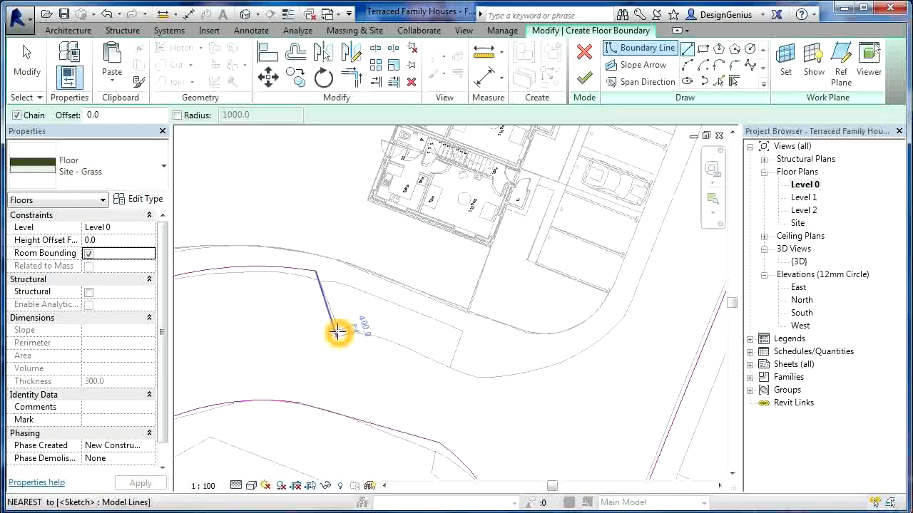
pyautogui.press('Escape')
pyautogui.press('Escape')
pyautogui.click(335, 332)
pyautogui.moveTo(336, 335); pyautogui.dragTo(342, 330)
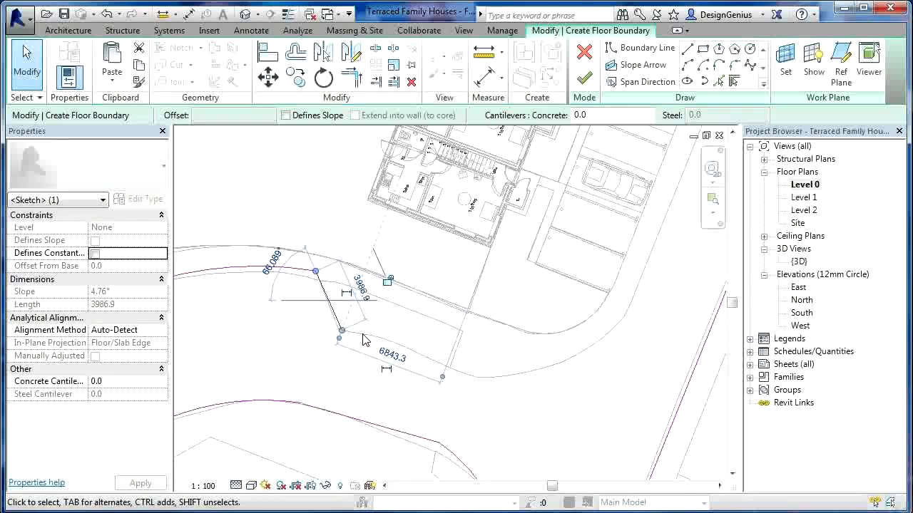
# Adjust the upper end of the lay-by's short slanted boundary line and trim it with the outer road arc into a corner.
pyautogui.moveTo(316, 273); pyautogui.dragTo(320, 282)
pyautogui.click(314, 272)
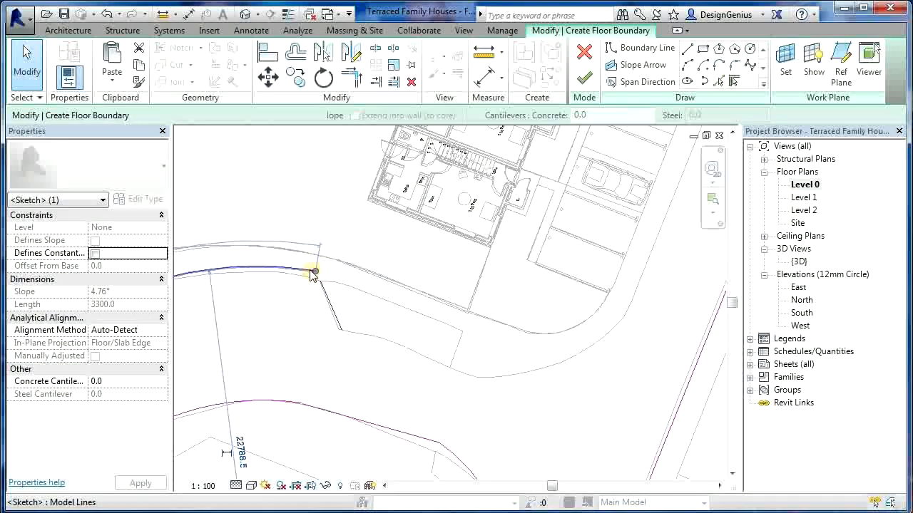
pyautogui.moveTo(317, 273)
pyautogui.mouseDown()
pyautogui.moveTo(319, 266)
pyautogui.moveTo(319, 285)
pyautogui.mouseUp()
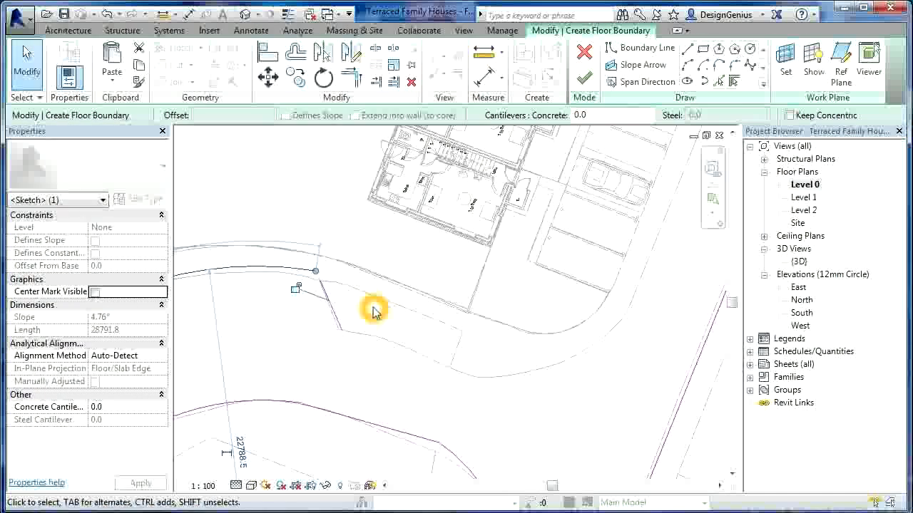
pyautogui.scroll(-3, 373, 309)
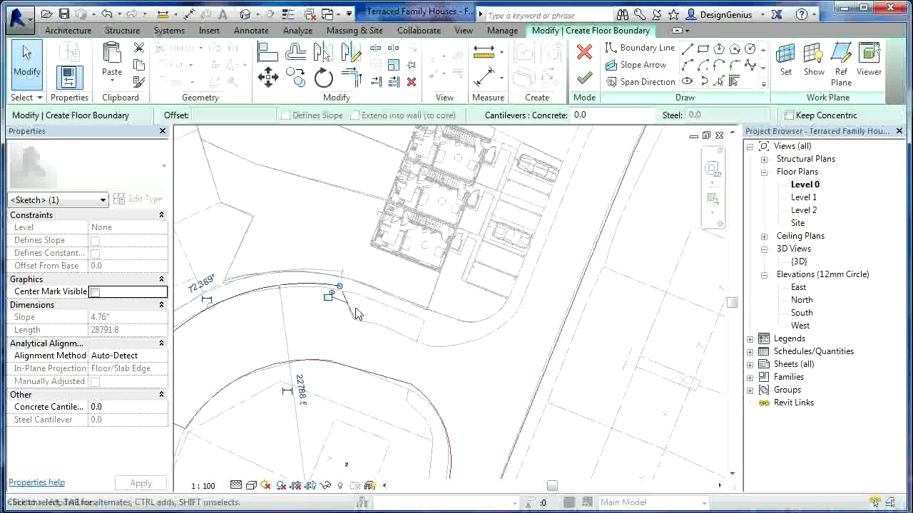
pyautogui.click(351, 77)
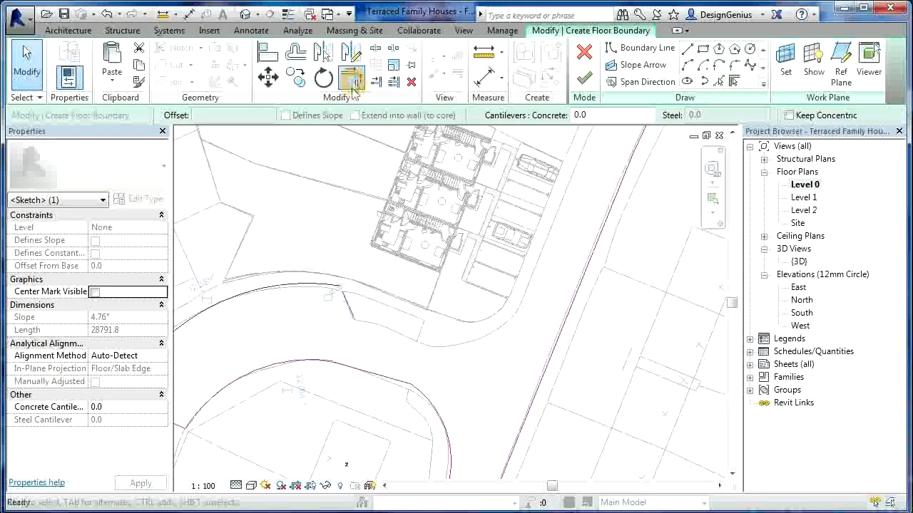
pyautogui.click(318, 286)
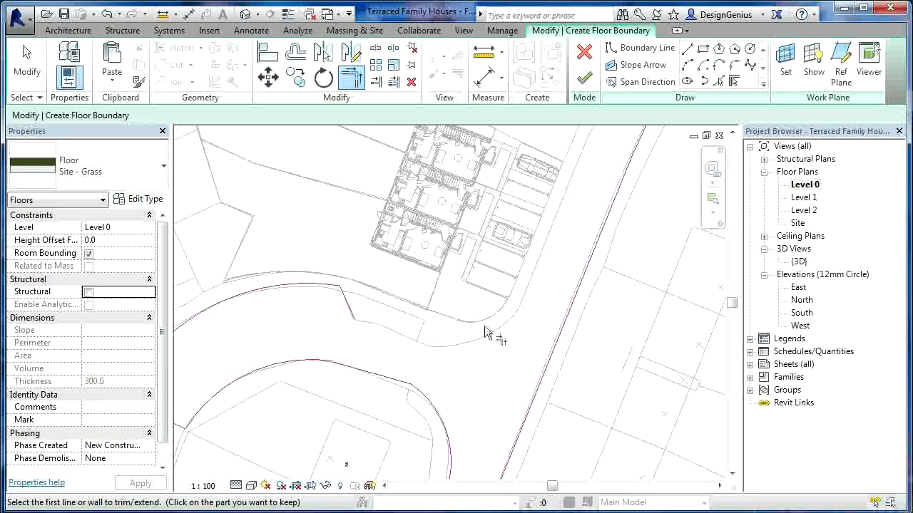
# Draw chained straight boundary lines along the lay-by's long road edge, starting with a segment about 2500 mm long from the slanted line's lower end.
pyautogui.scroll(3, 499, 351)
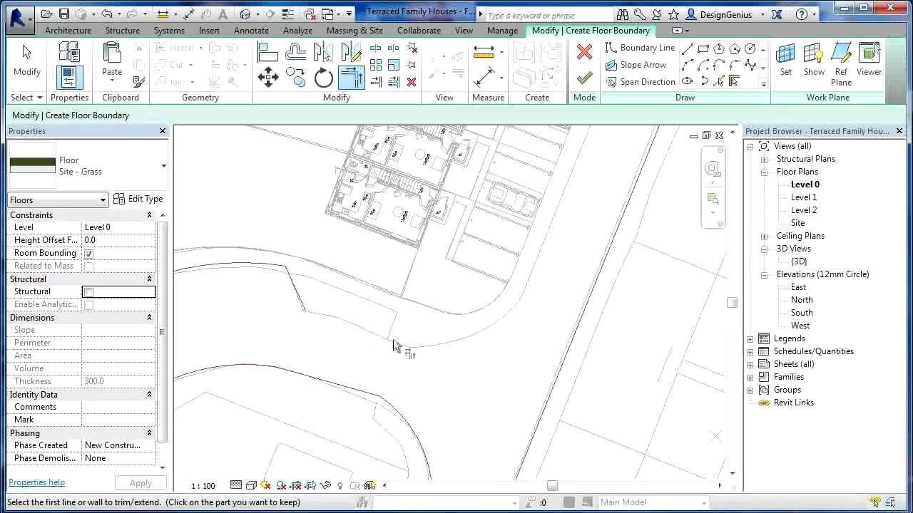
pyautogui.click(686, 48)
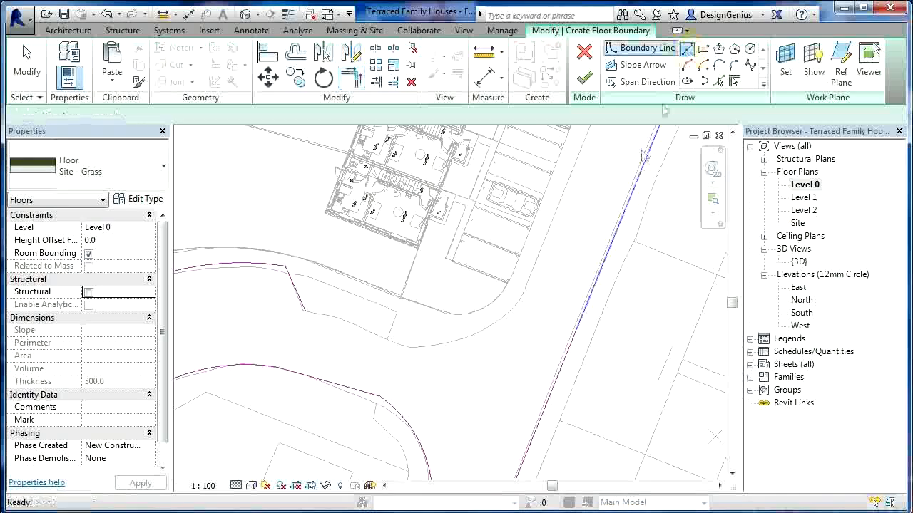
pyautogui.click(305, 312)
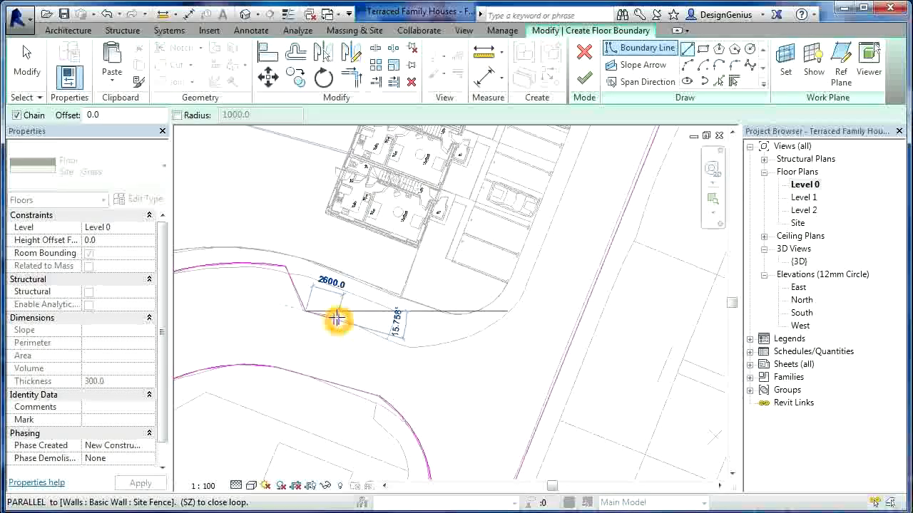
pyautogui.scroll(4, 337, 319)
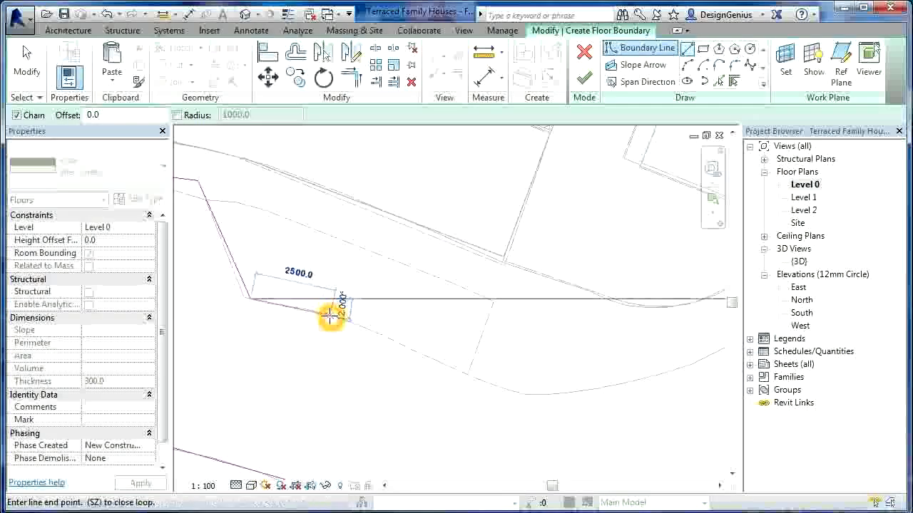
pyautogui.click(330, 318)
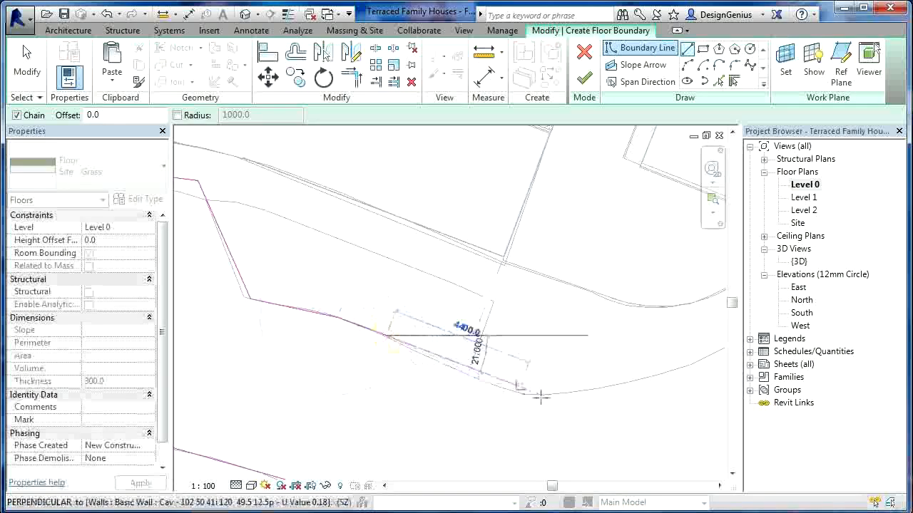
pyautogui.click(519, 393)
pyautogui.scroll(-3, 468, 378)
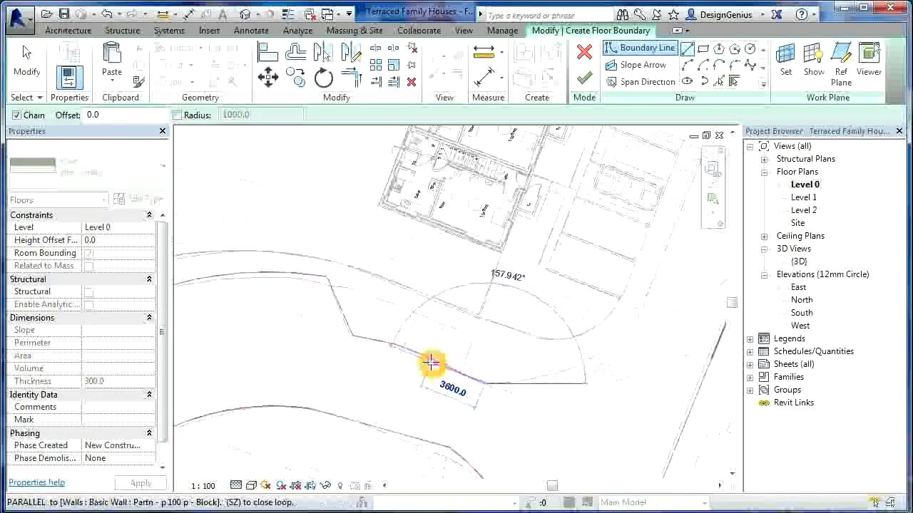
# Draw a boundary arc from the lay-by's end around the road corner below the parking bays, spanning about 10400 mm.
pyautogui.click(689, 66)
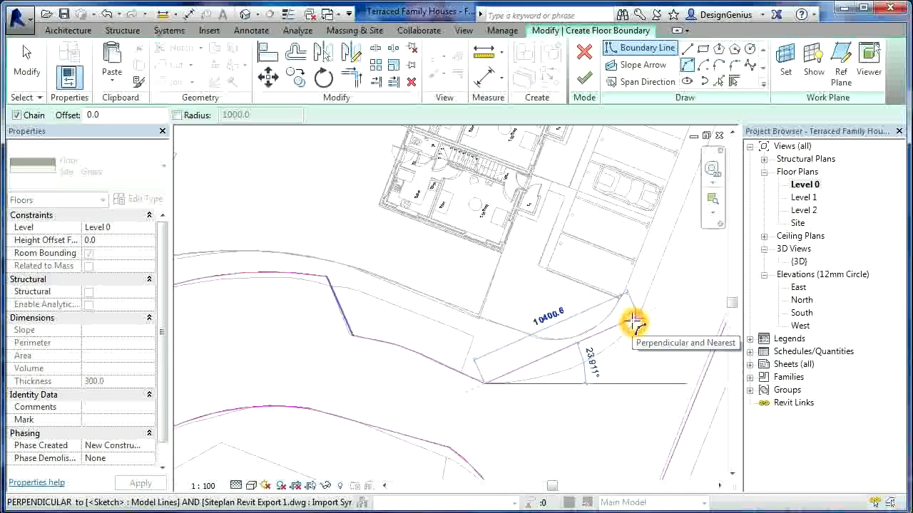
pyautogui.click(635, 323)
pyautogui.click(593, 359)
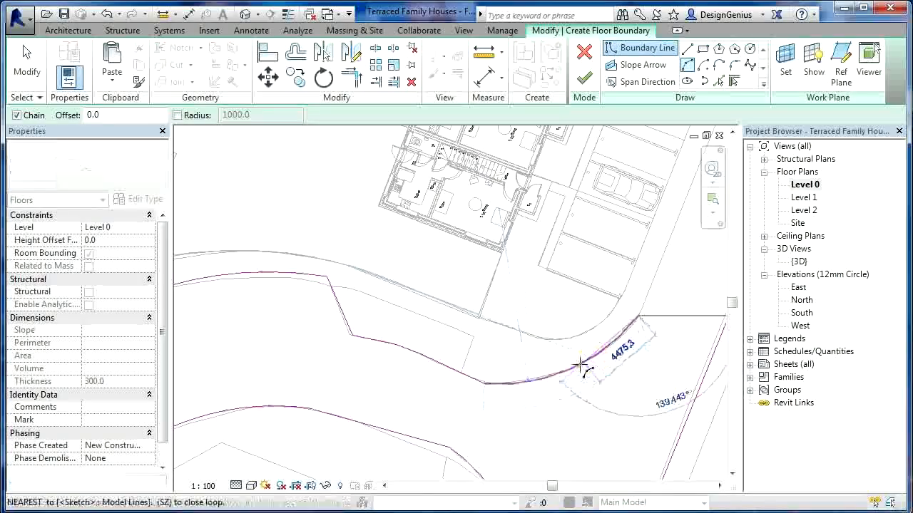
# Try to draw a boundary arc from the road corner along the main road's edge beside the parking bays.
pyautogui.scroll(-5, 585, 362)
pyautogui.scroll(6, 668, 221)
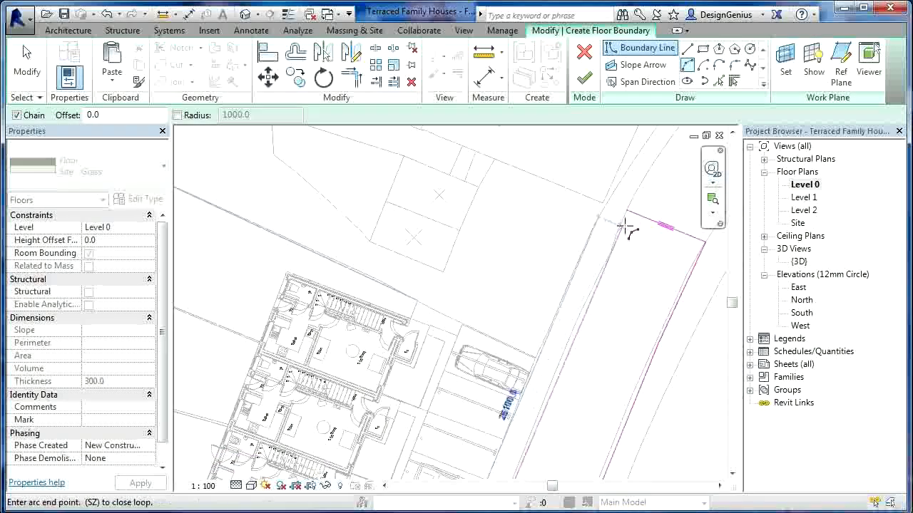
pyautogui.scroll(-3, 624, 223)
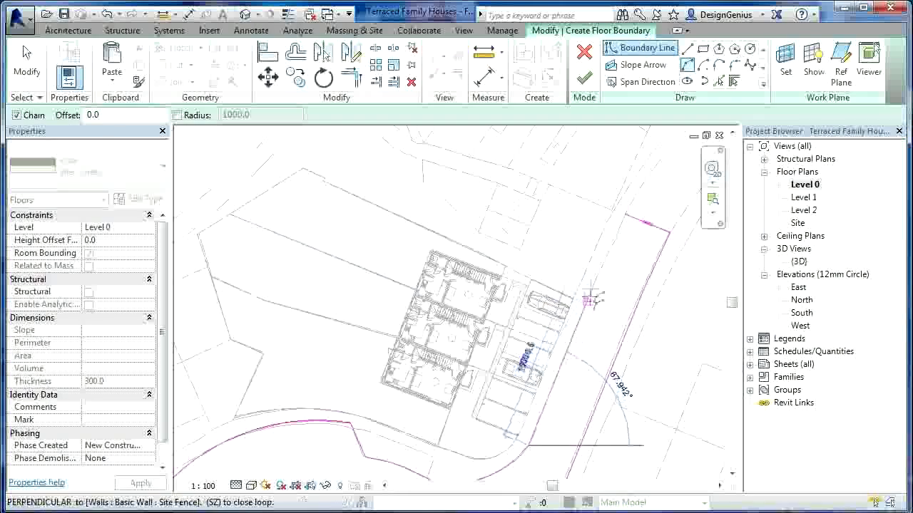
pyautogui.click(598, 274)
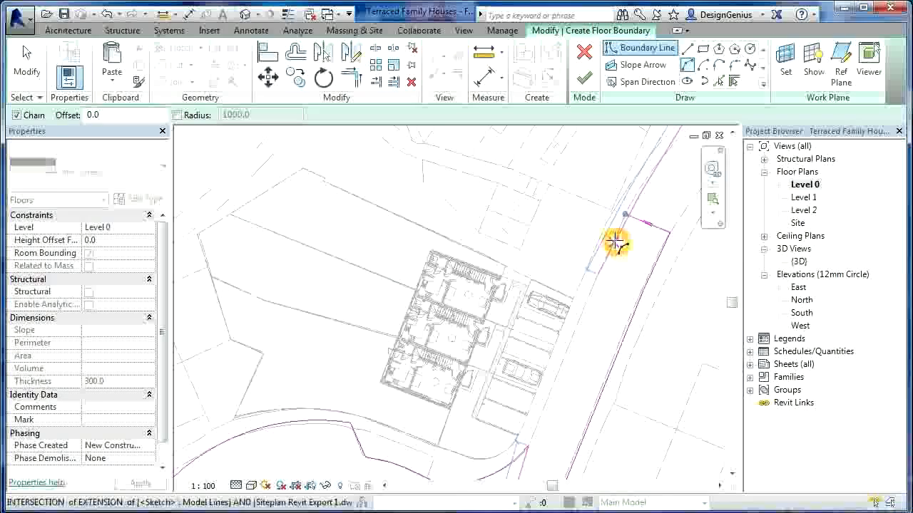
pyautogui.scroll(4, 638, 204)
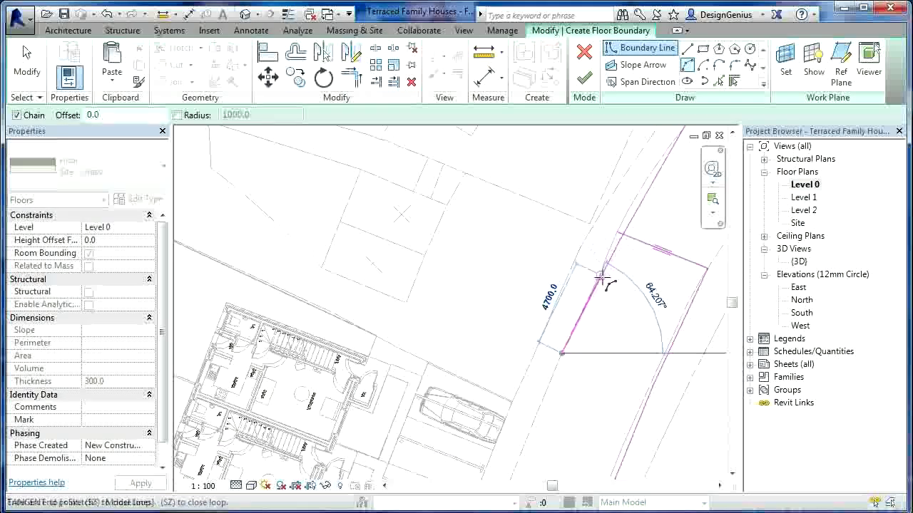
pyautogui.moveTo(658, 208); pyautogui.dragTo(627, 265, button='middle')
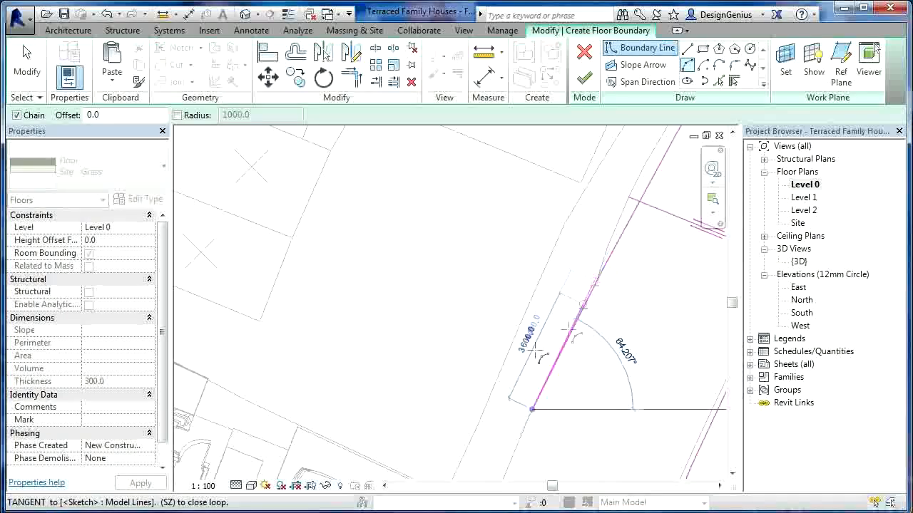
pyautogui.scroll(-5, 396, 364)
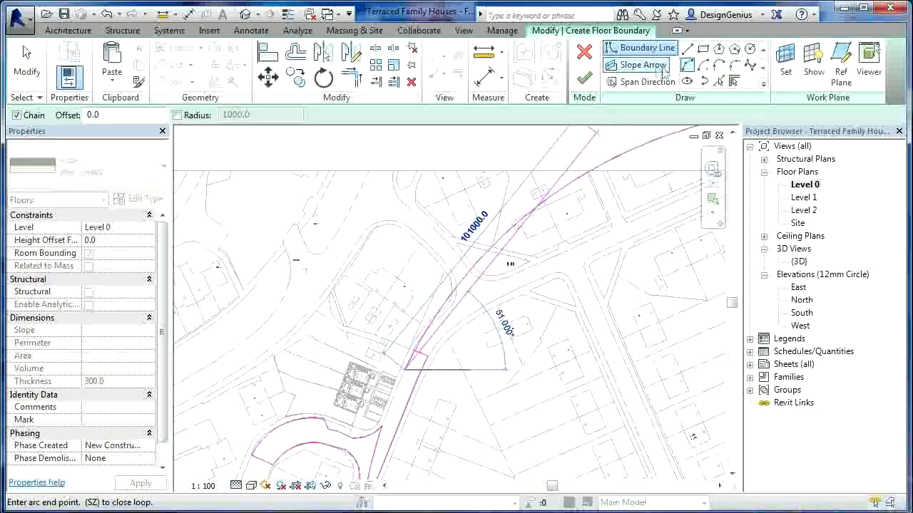
# Stop drawing and delete the large boundary arc that sweeps far beyond the main road's end.
pyautogui.click(686, 48)
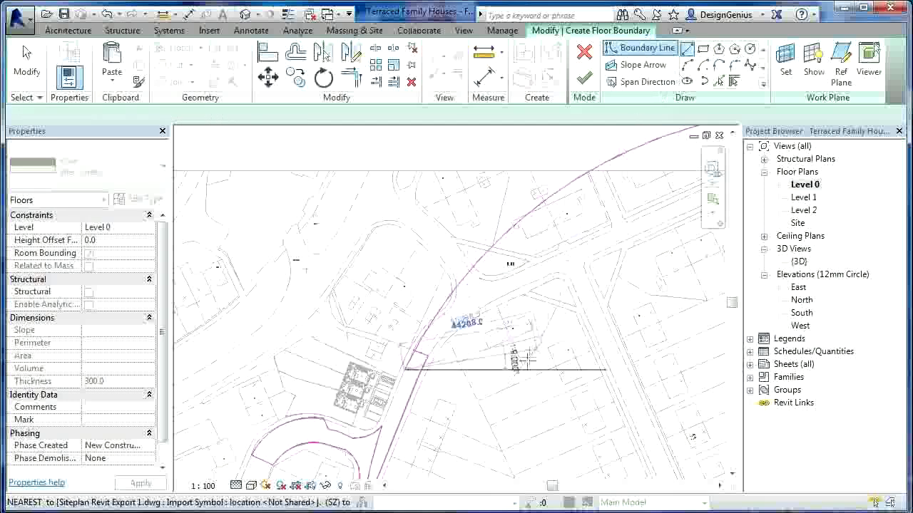
pyautogui.press('Escape')
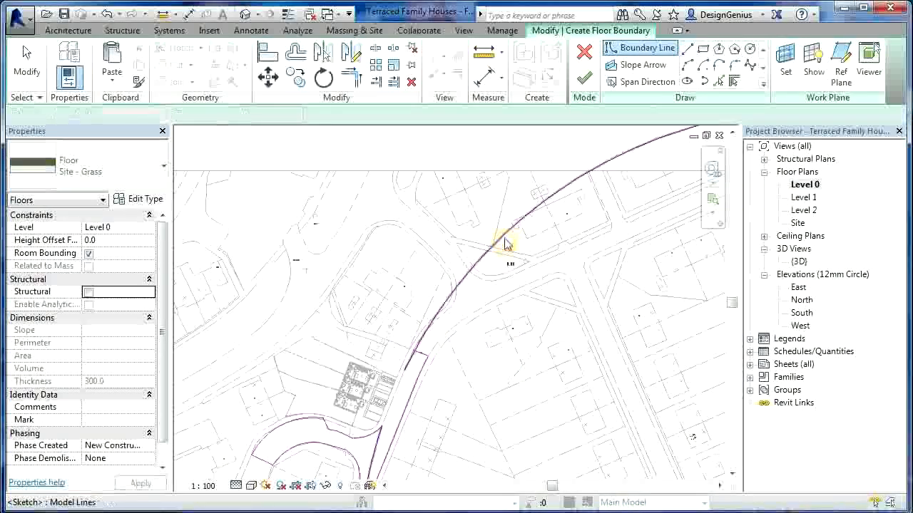
pyautogui.press('Escape')
pyautogui.click(504, 242)
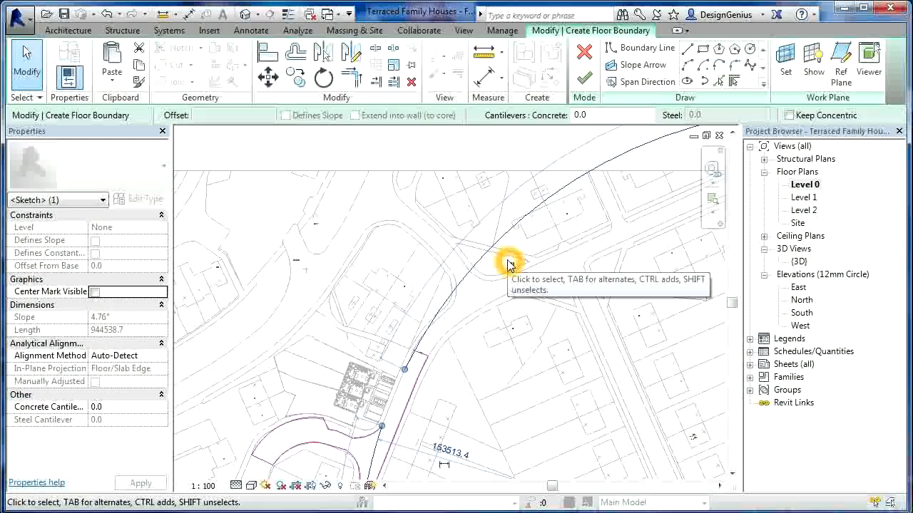
pyautogui.press('Delete')
pyautogui.scroll(-3, 438, 365)
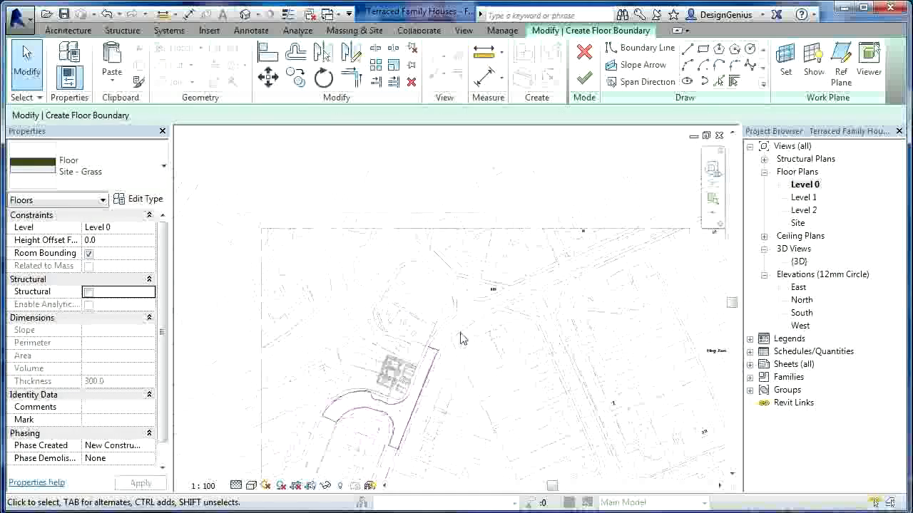
# Draw a straight boundary line along the main road's edge past the parking bays and a shorter one closing the loop at the road's end line.
pyautogui.scroll(4, 438, 365)
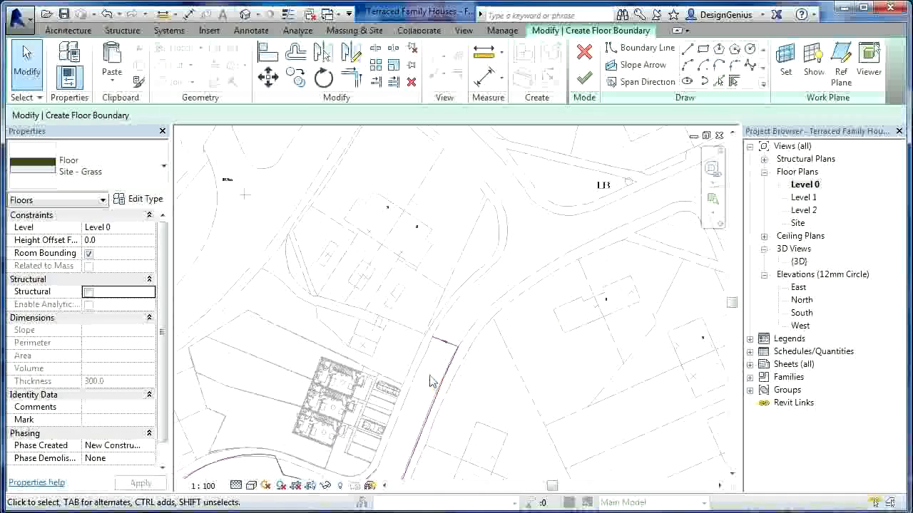
pyautogui.scroll(2, 420, 452)
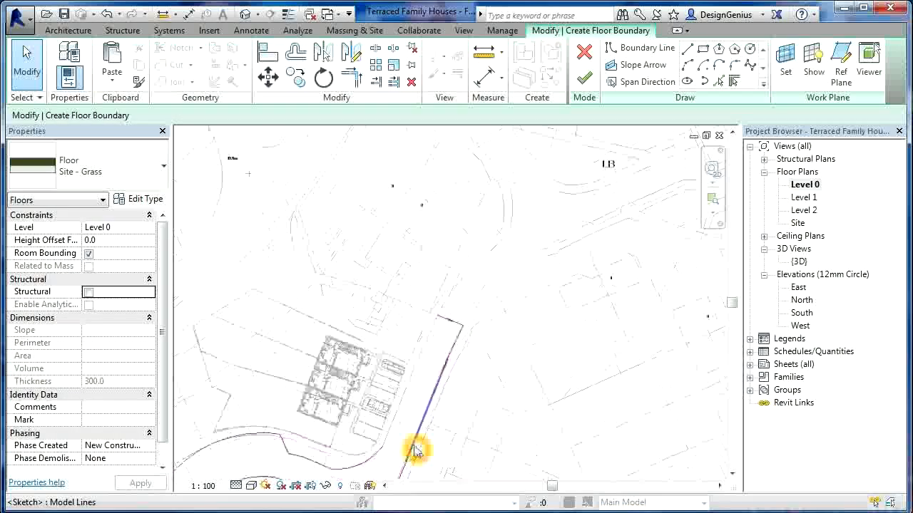
pyautogui.click(686, 49)
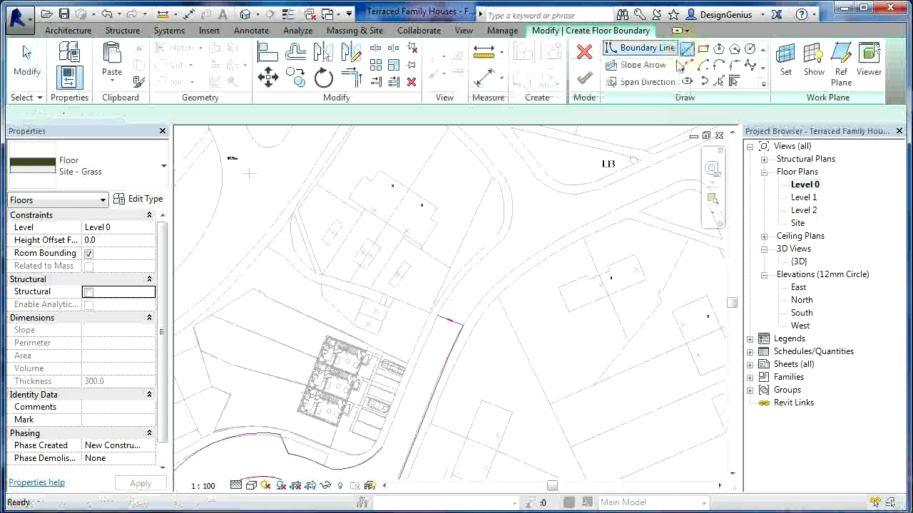
pyautogui.scroll(4, 365, 451)
pyautogui.click(418, 439)
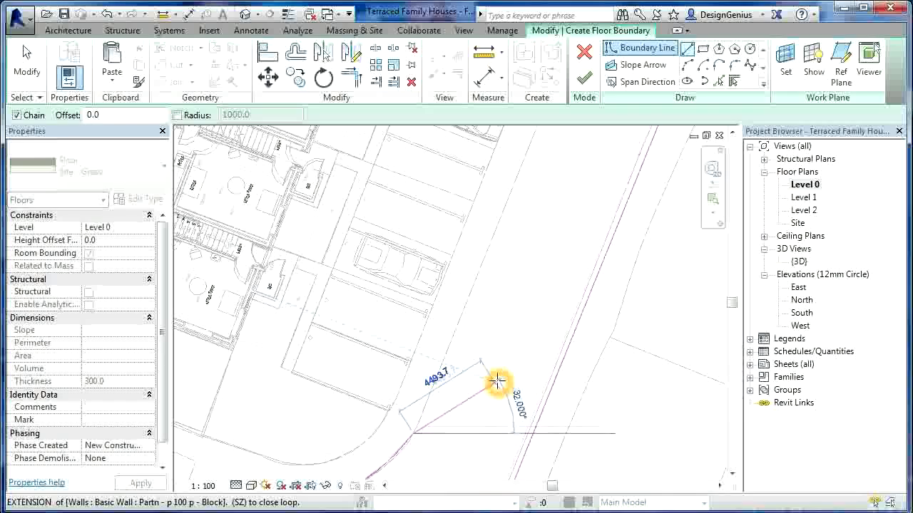
pyautogui.scroll(-2, 497, 382)
pyautogui.scroll(2, 497, 382)
pyautogui.scroll(3, 565, 198)
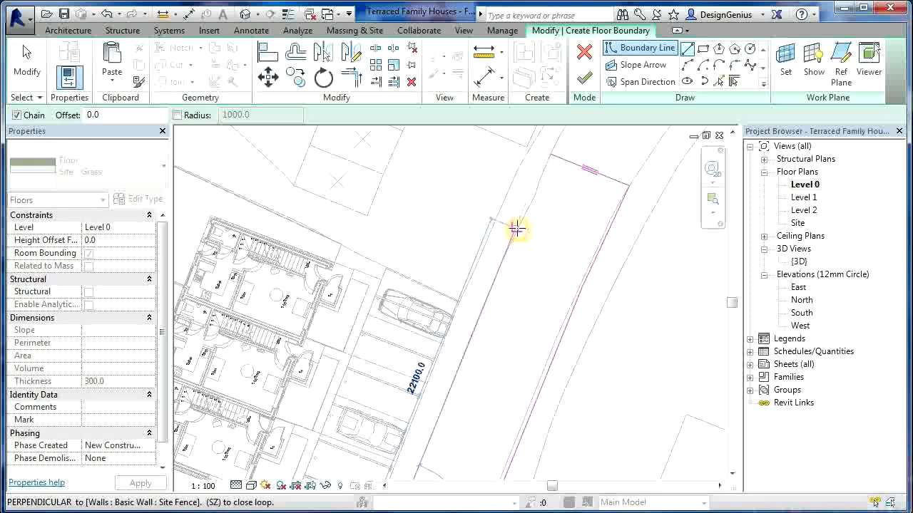
pyautogui.click(513, 240)
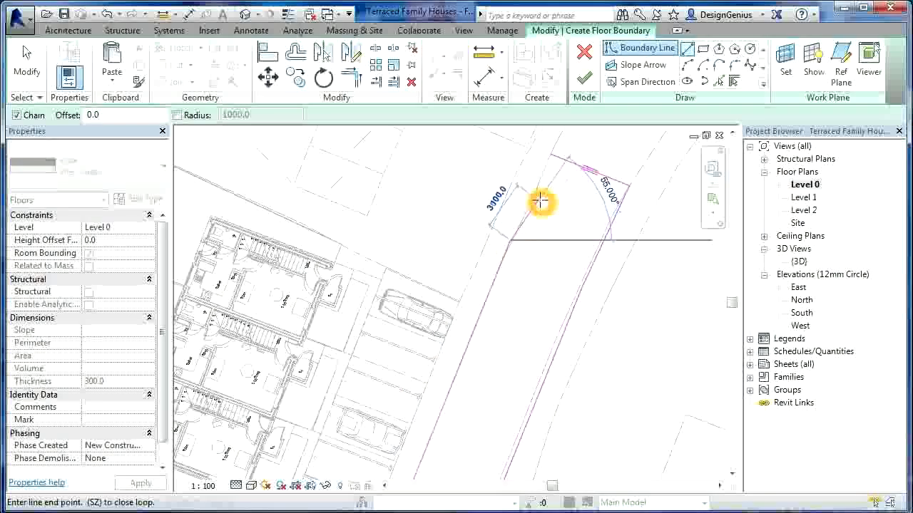
pyautogui.click(550, 155)
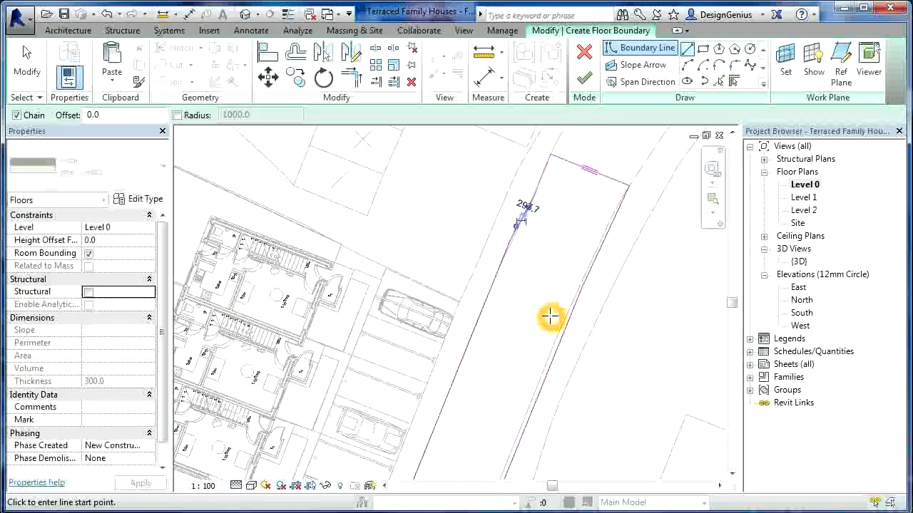
# Finish the road floor's boundary sketch, open the default 3D view and deselect the floor.
pyautogui.scroll(-5, 560, 240)
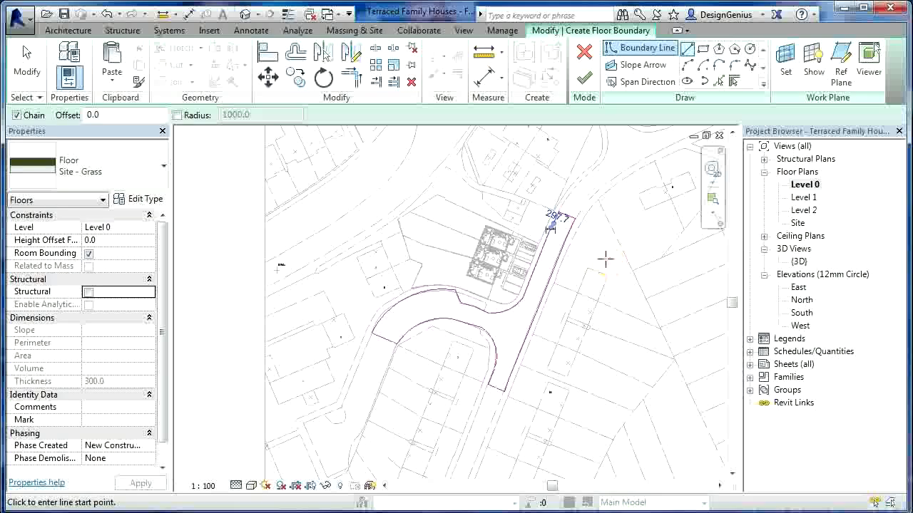
pyautogui.click(604, 258)
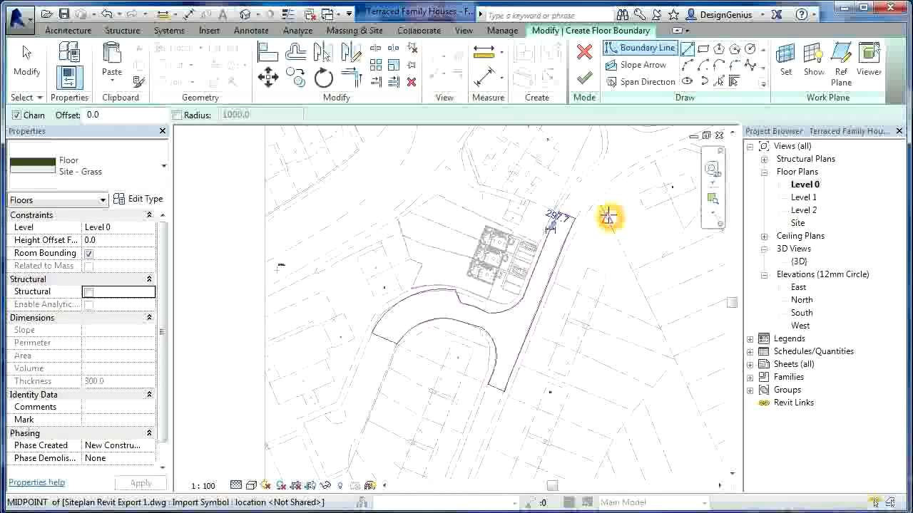
pyautogui.click(586, 79)
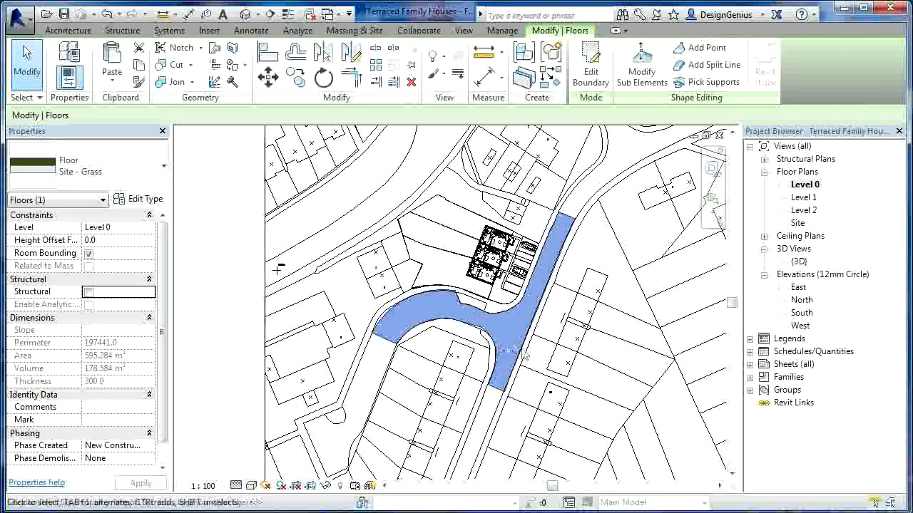
pyautogui.doubleClick(799, 261)
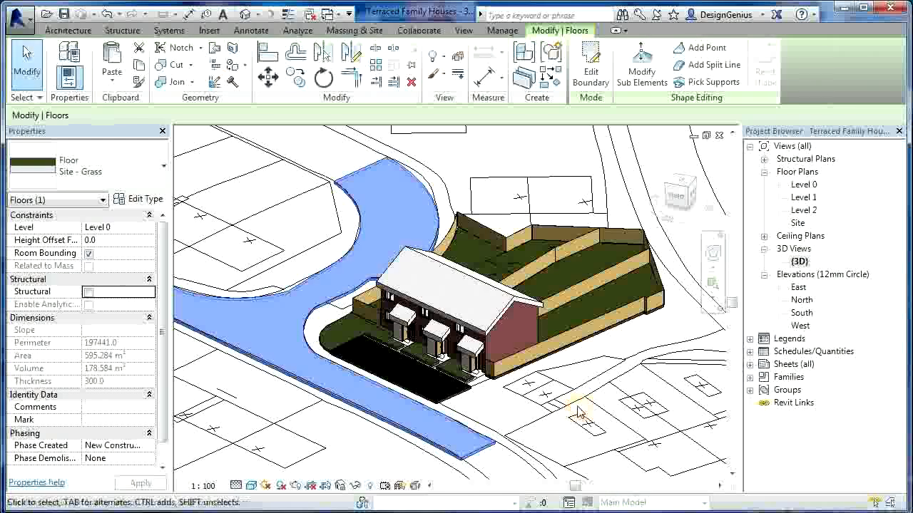
pyautogui.press('Escape')
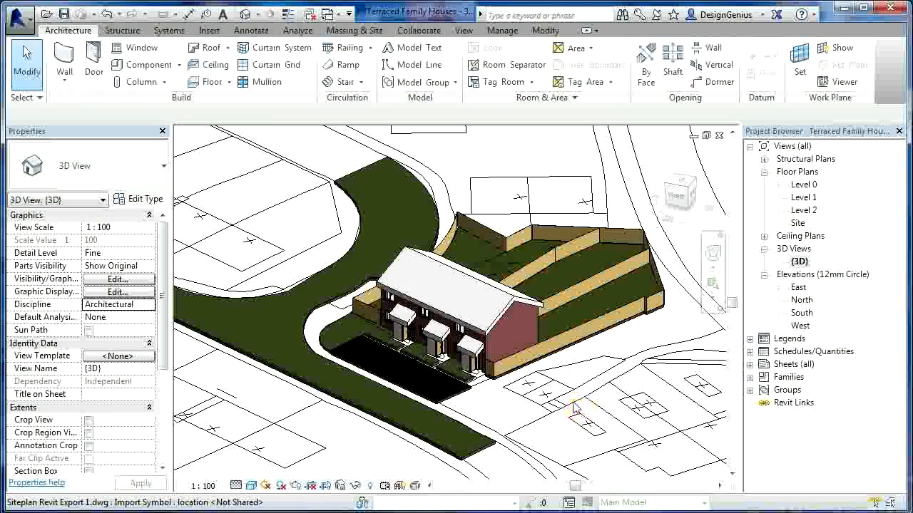
# Change the new road floor's type from grass to Site - Road and deselect it.
pyautogui.click(476, 452)
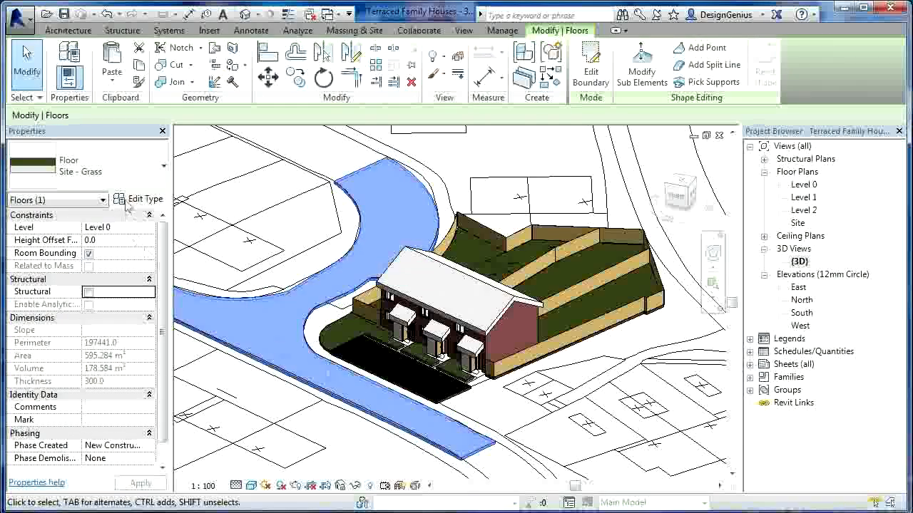
pyautogui.click(123, 174)
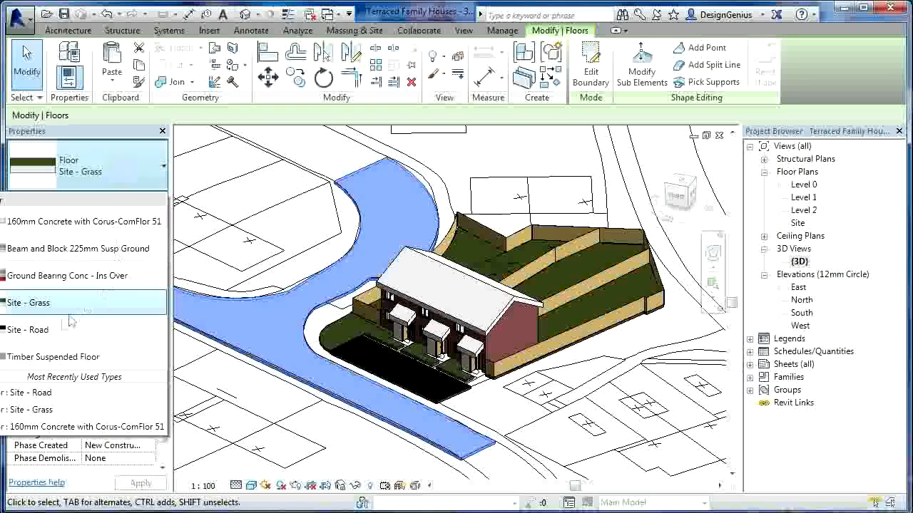
pyautogui.click(28, 329)
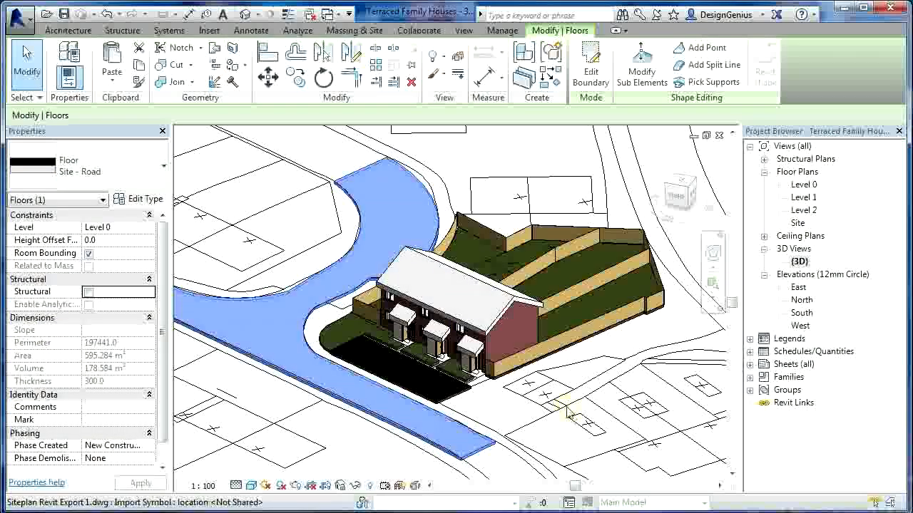
pyautogui.press('Escape')
# Examine the strip between the road floor and the parking bays in the 3D view.
pyautogui.scroll(-2, 579, 406)
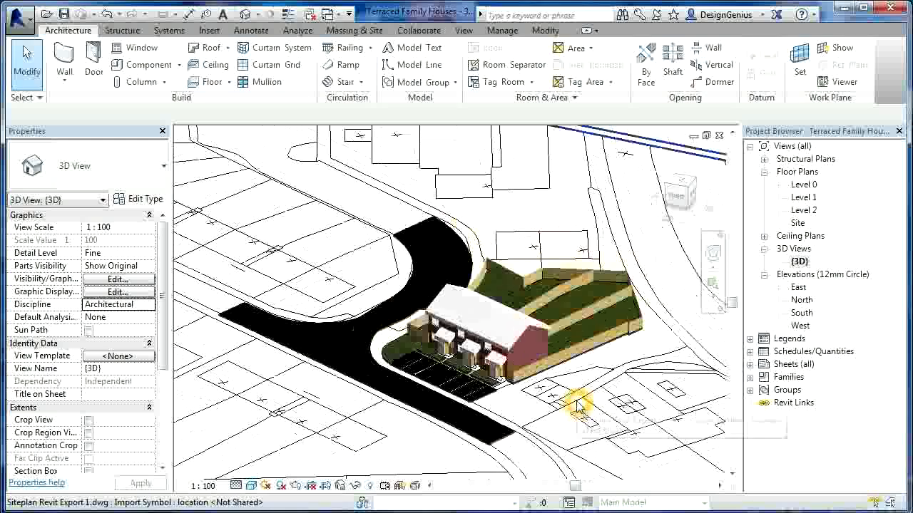
pyautogui.scroll(5, 579, 407)
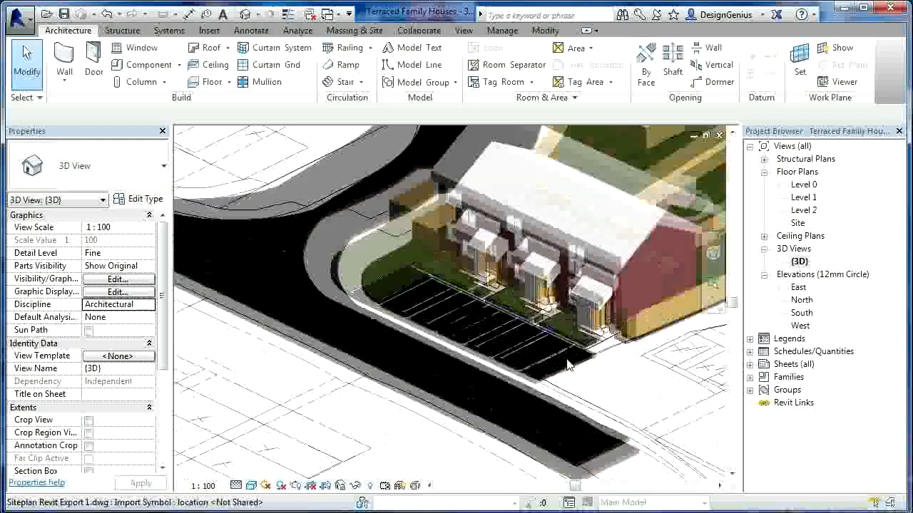
pyautogui.scroll(-4, 598, 431)
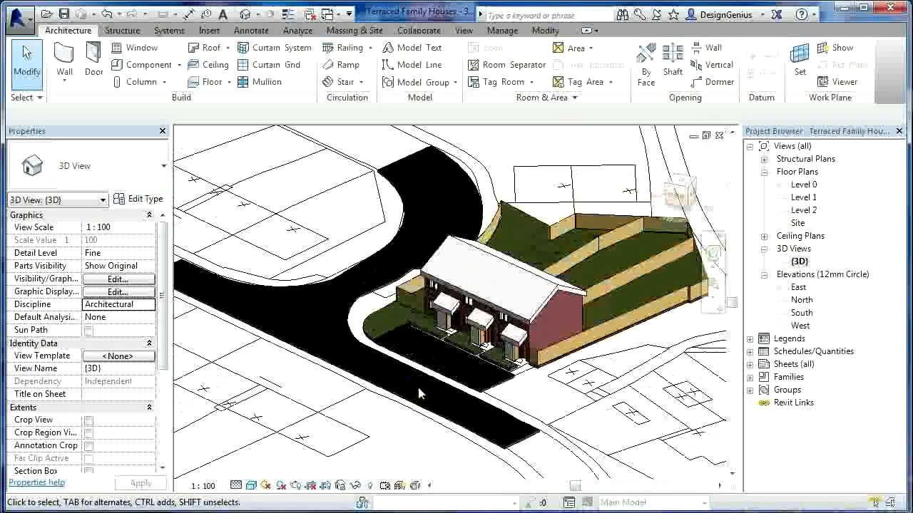
pyautogui.scroll(3, 574, 381)
pyautogui.scroll(-3, 582, 378)
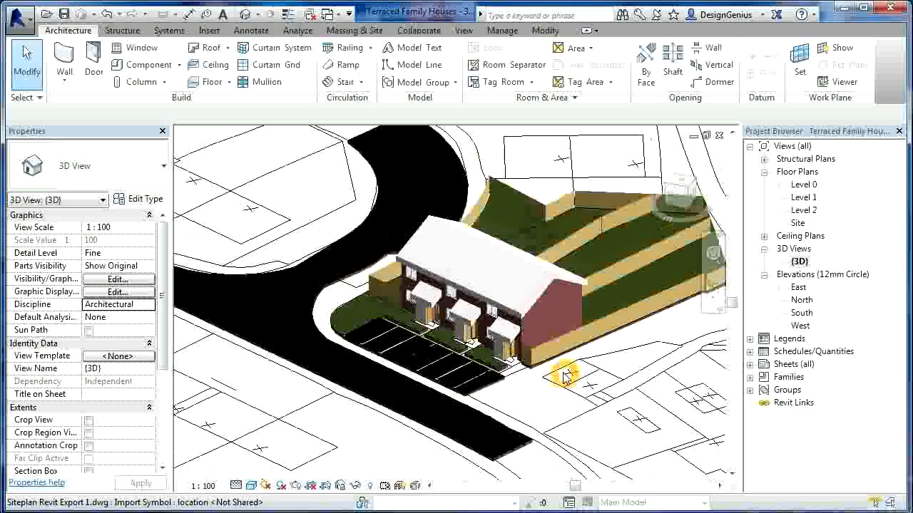
pyautogui.moveTo(585, 381); pyautogui.dragTo(518, 407, button='middle')
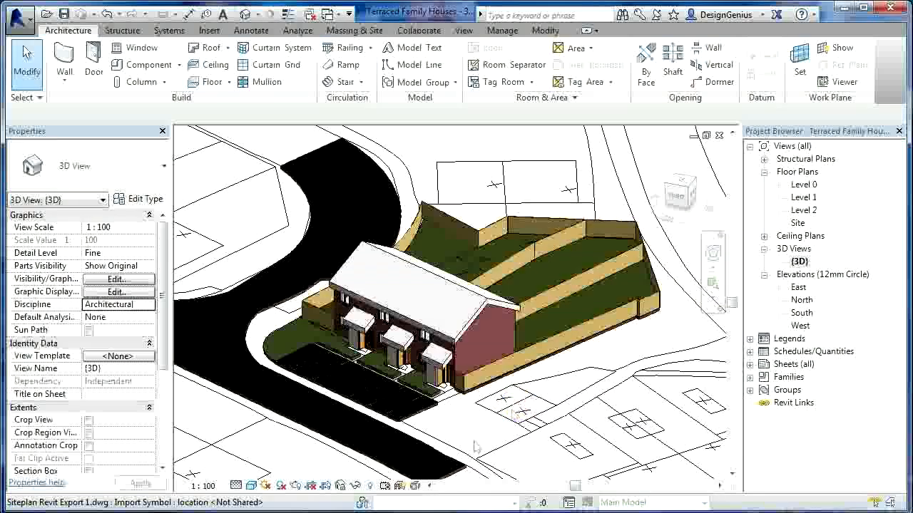
pyautogui.scroll(2, 323, 460)
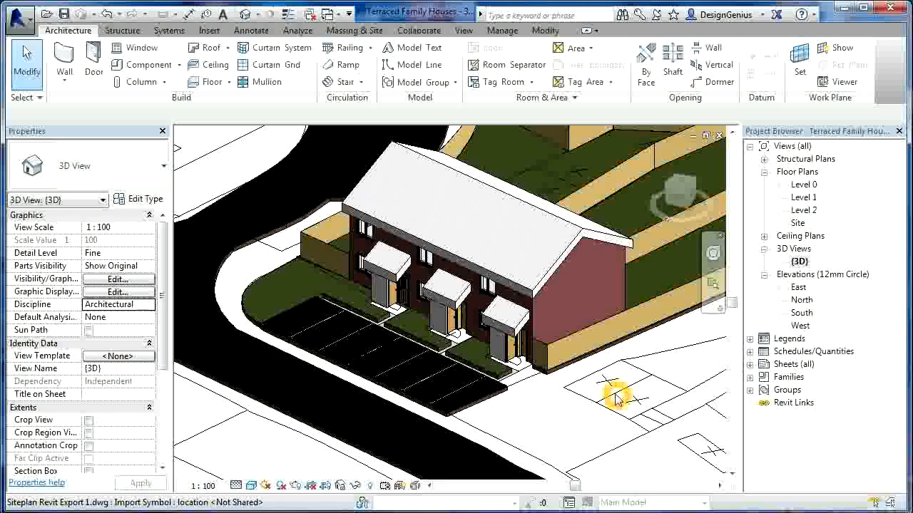
# Open the Level 0 floor plan, select the parking bays' Site - Road floor and start editing its boundary.
pyautogui.doubleClick(804, 185)
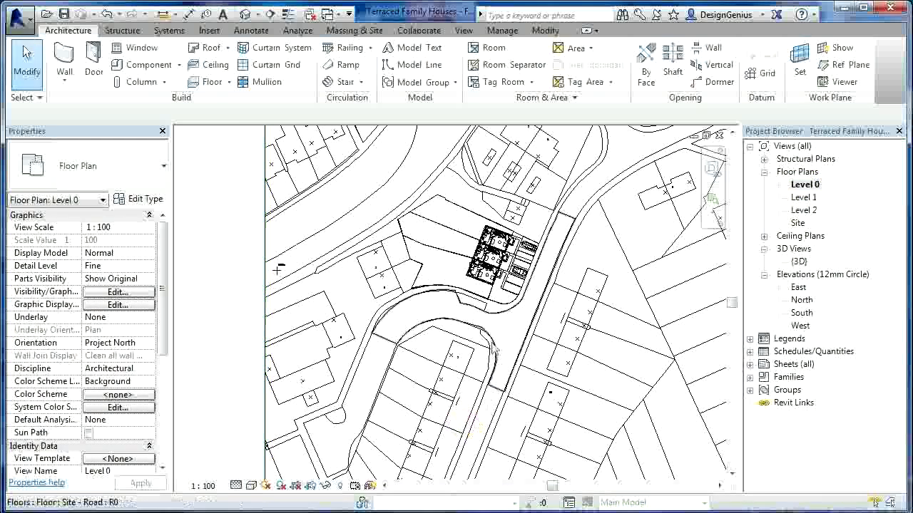
pyautogui.scroll(5, 528, 251)
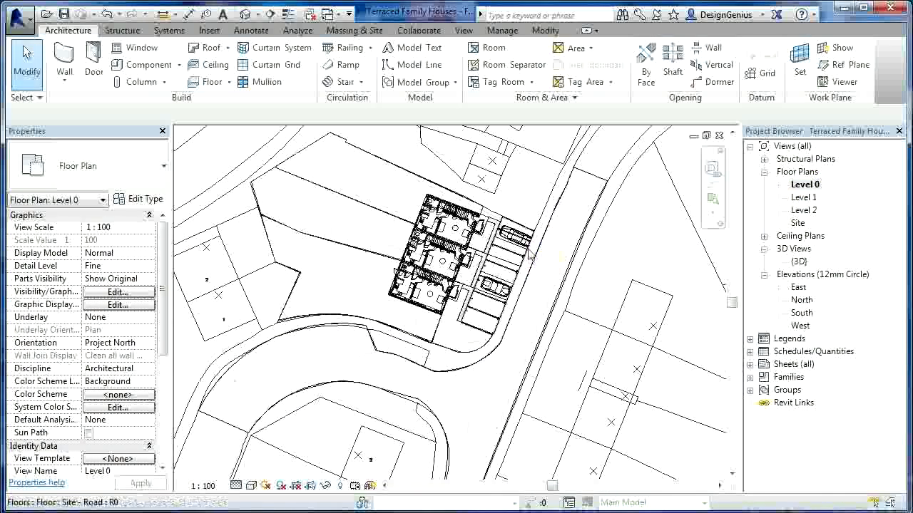
pyautogui.scroll(2, 528, 253)
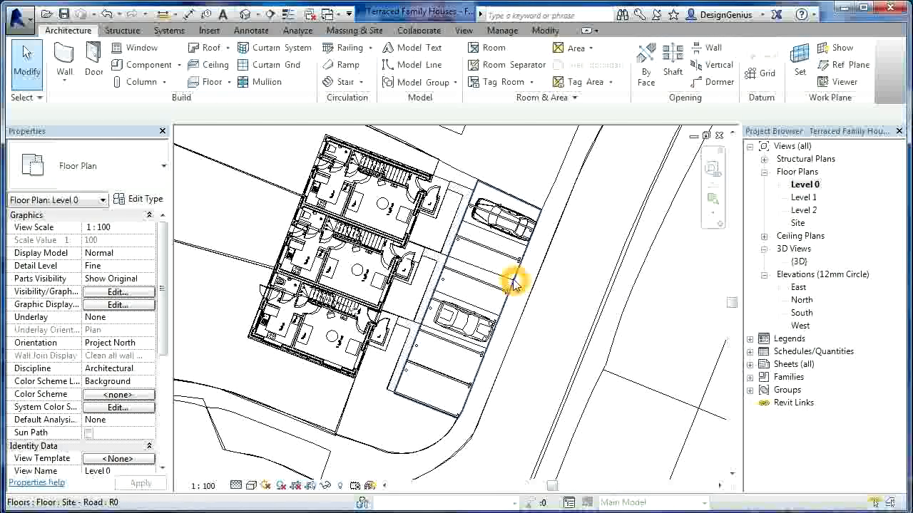
pyautogui.press('Tab')
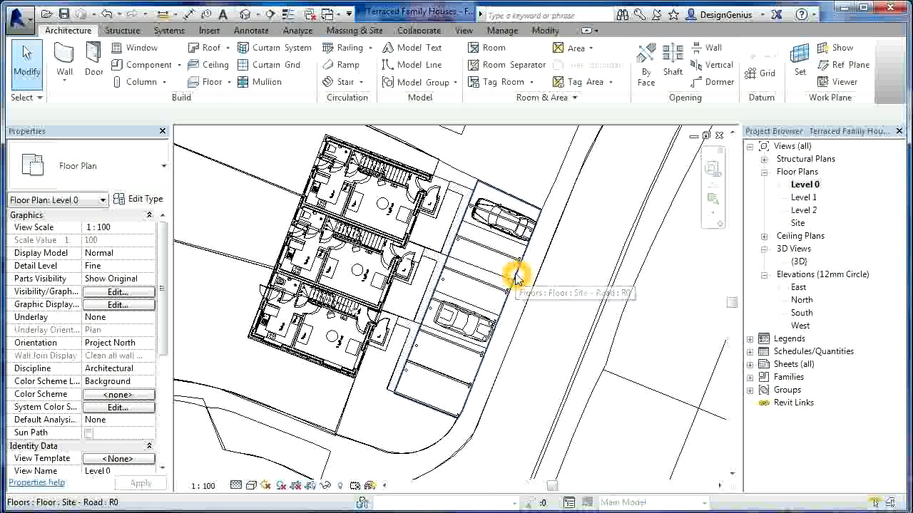
pyautogui.click(517, 278)
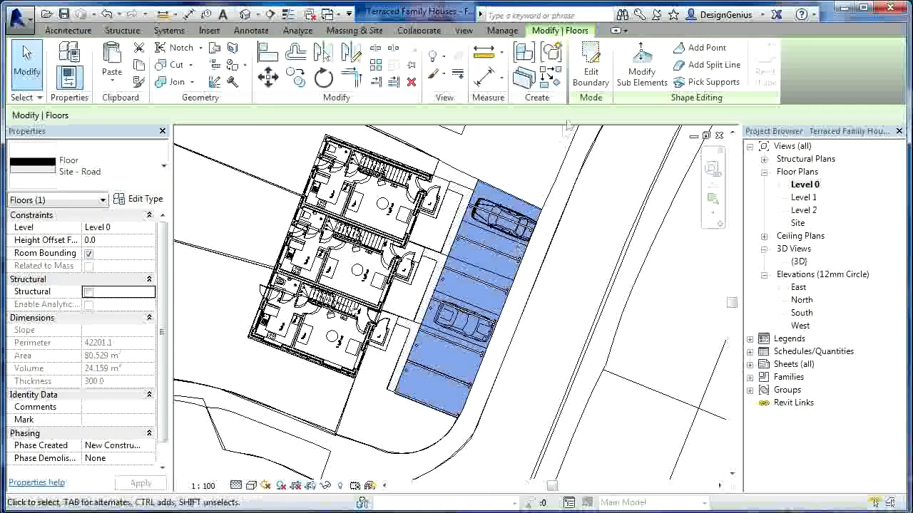
pyautogui.click(591, 71)
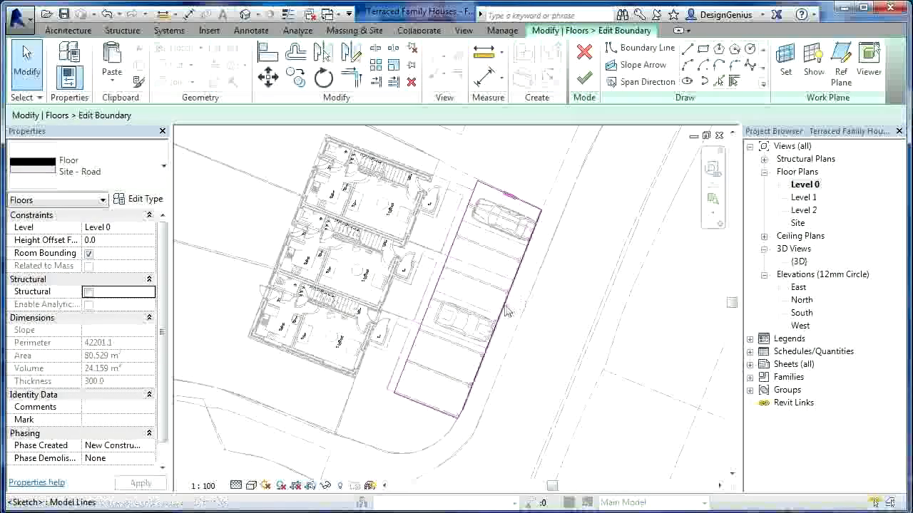
# Move the parking floor's roadside boundary out to the road's edge, about 6400 mm from the opposite side, and extend its end to the road corner.
pyautogui.click(505, 309)
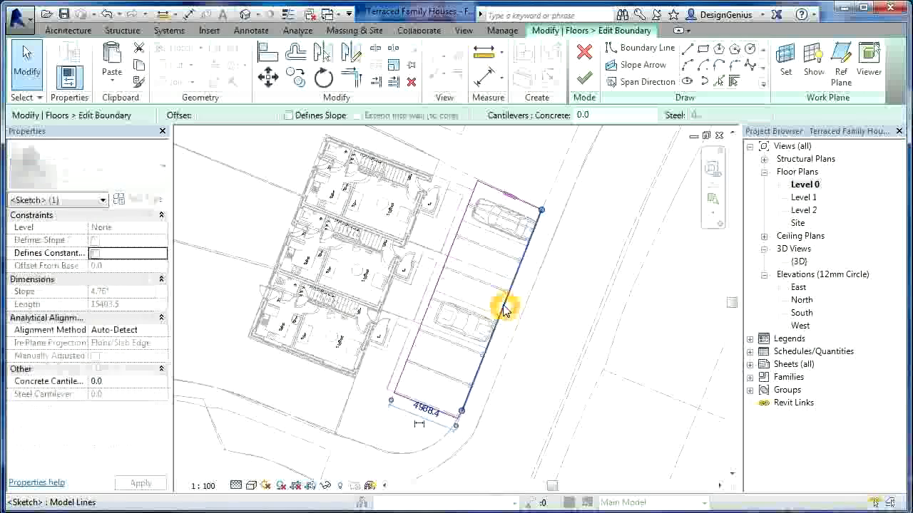
pyautogui.moveTo(507, 308); pyautogui.dragTo(518, 315)
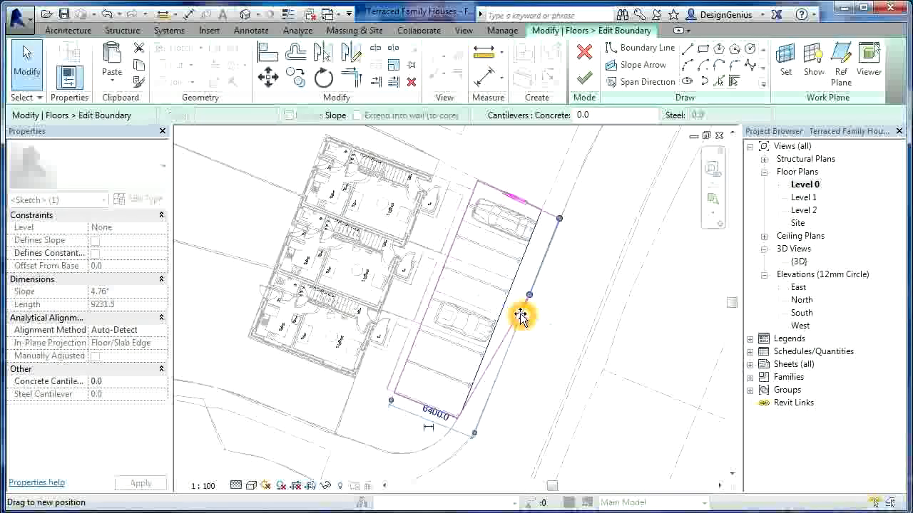
pyautogui.moveTo(521, 314); pyautogui.dragTo(521, 314)
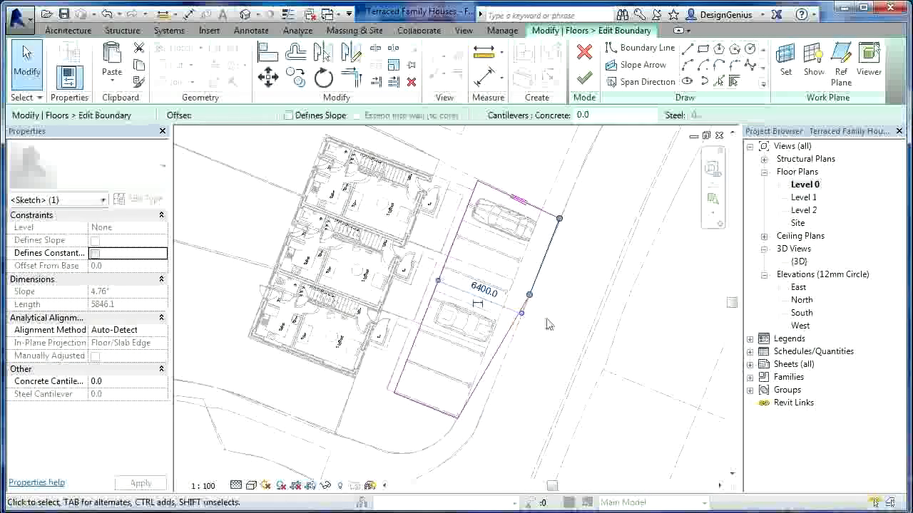
pyautogui.click(495, 357)
pyautogui.moveTo(457, 420); pyautogui.dragTo(475, 426)
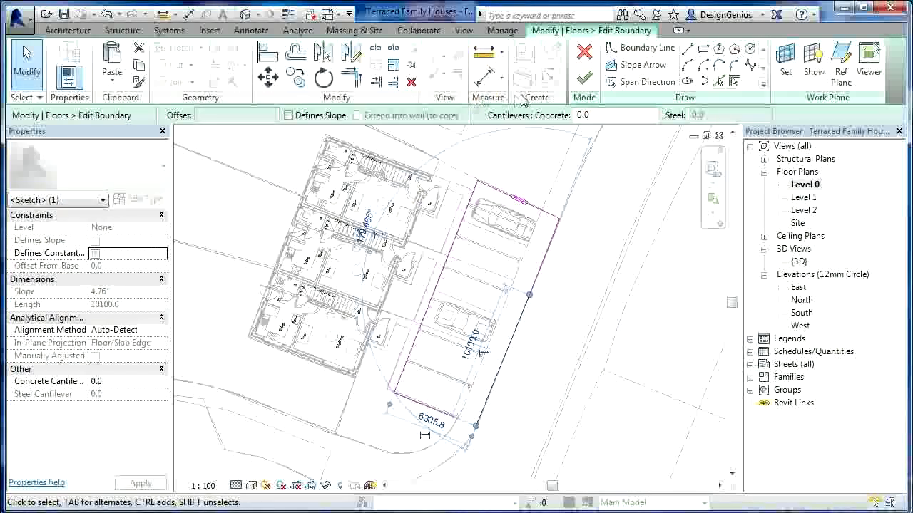
# Trim the parking floor's boundary lines into closed corners and finish the boundary sketch.
pyautogui.click(351, 77)
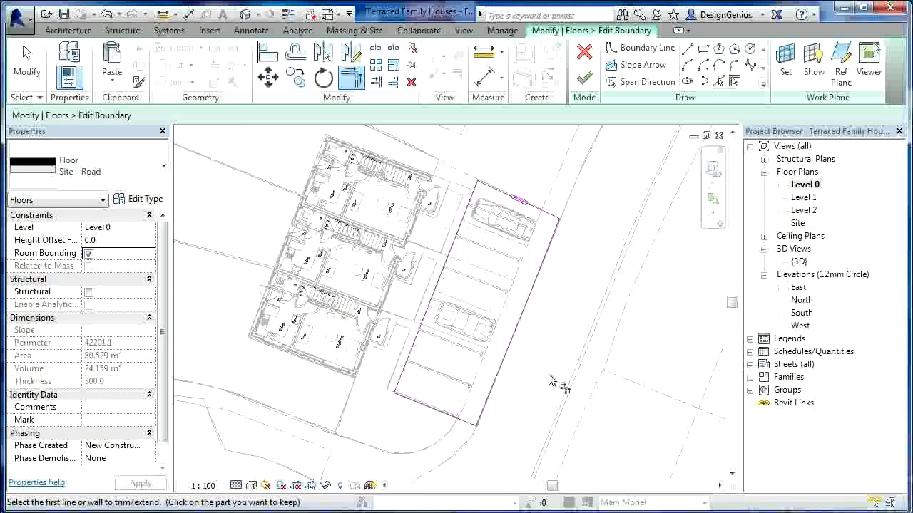
pyautogui.click(554, 223)
pyautogui.click(585, 78)
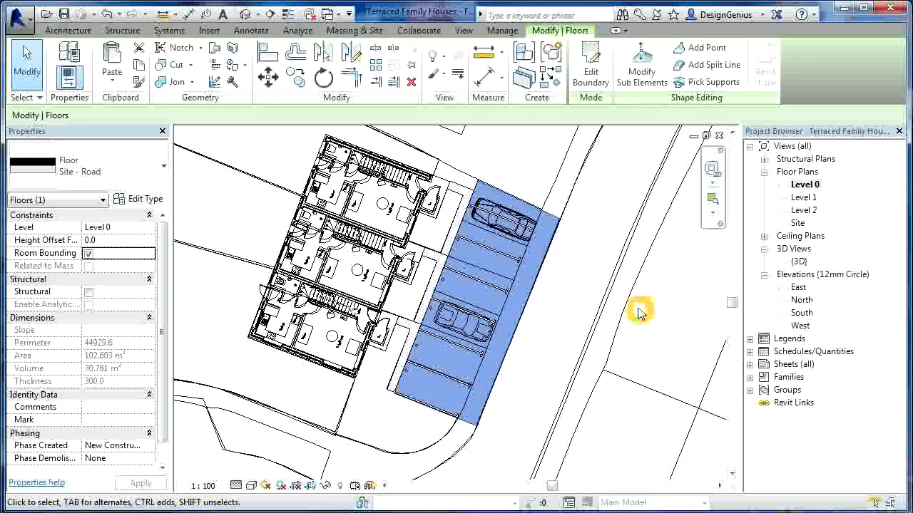
# Open the default 3D view, deselect the floor and examine how the widened parking area meets the road.
pyautogui.doubleClick(797, 263)
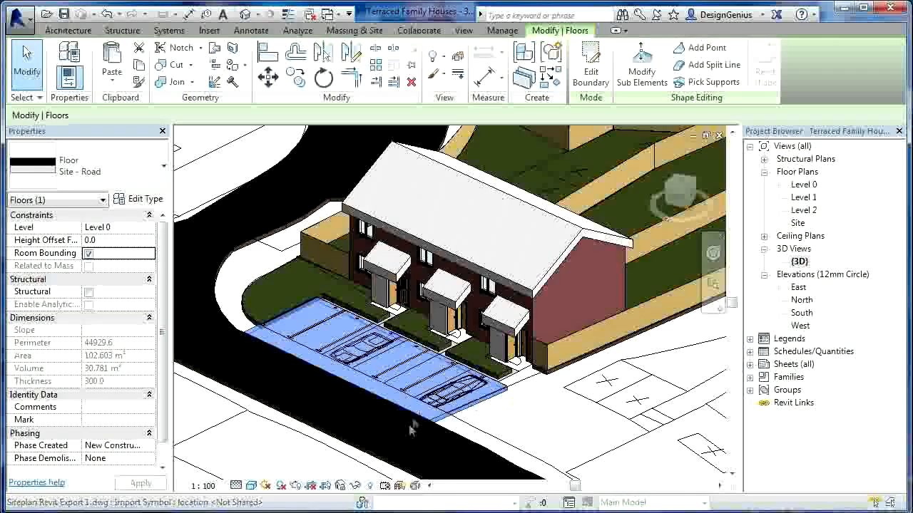
pyautogui.click(560, 416)
pyautogui.keyDown('shift'); pyautogui.moveTo(572, 373); pyautogui.dragTo(638, 331, button='middle'); pyautogui.keyUp('shift')
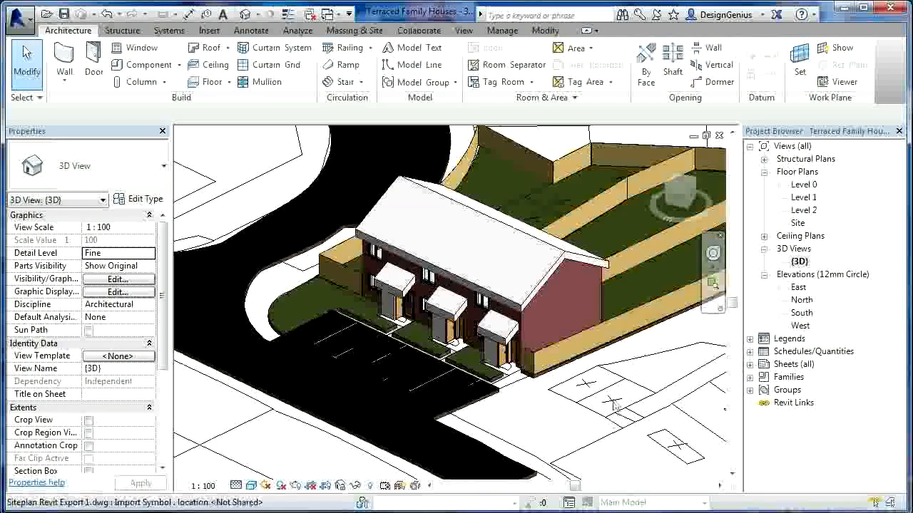
pyautogui.scroll(1, 604, 440)
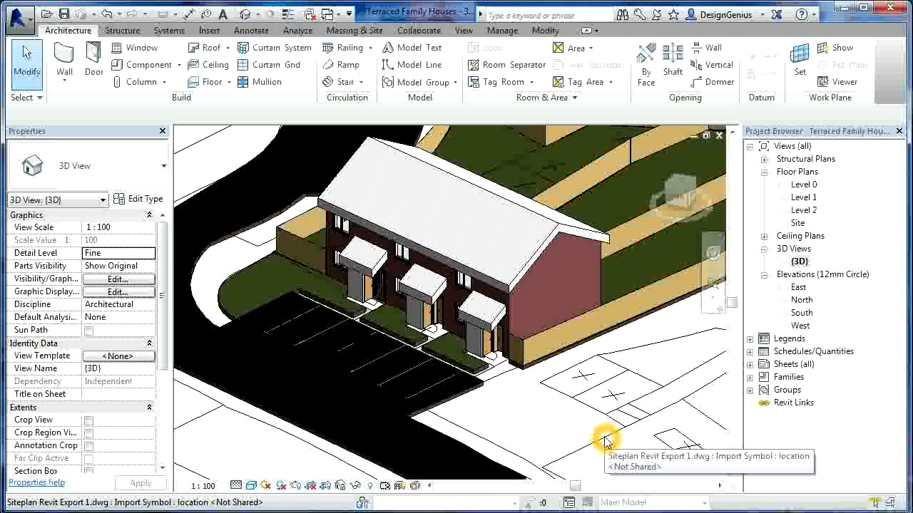
pyautogui.keyDown('shift'); pyautogui.moveTo(601, 436); pyautogui.dragTo(614, 406, button='middle'); pyautogui.keyUp('shift')
pyautogui.scroll(1, 658, 376)
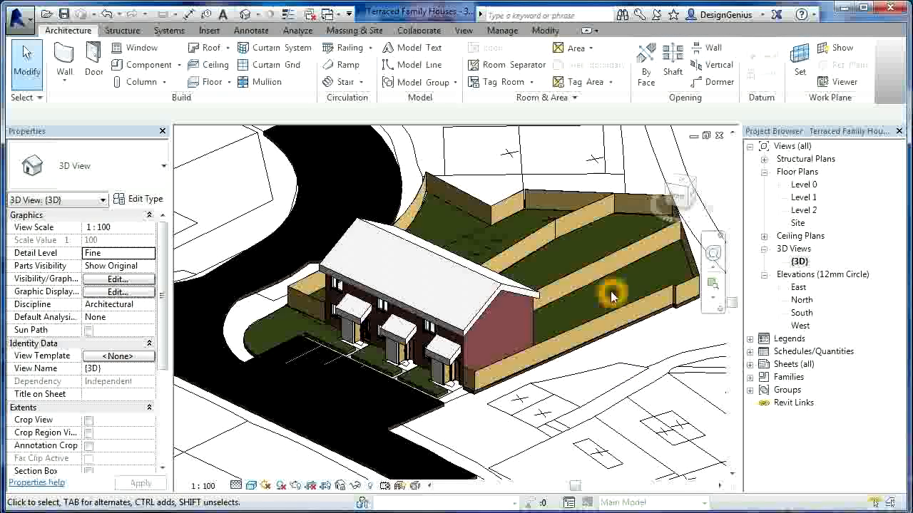
pyautogui.click(374, 416)
pyautogui.click(336, 434)
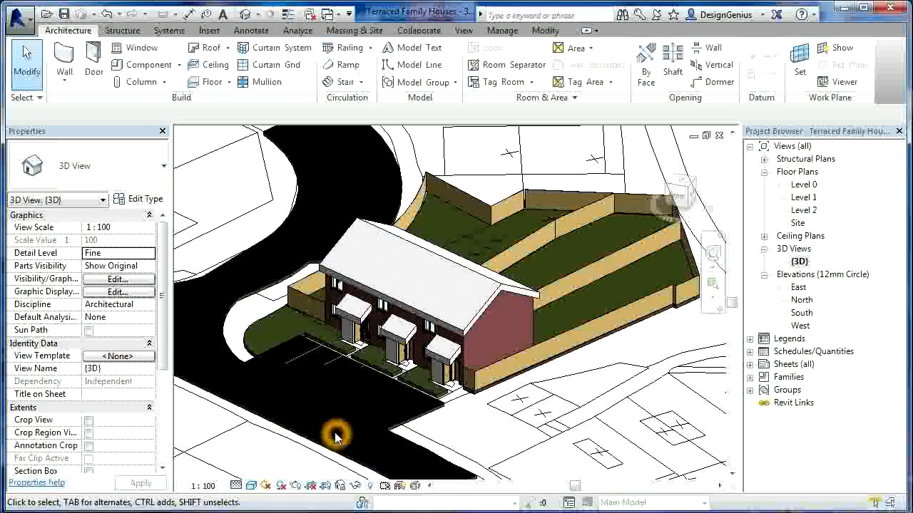